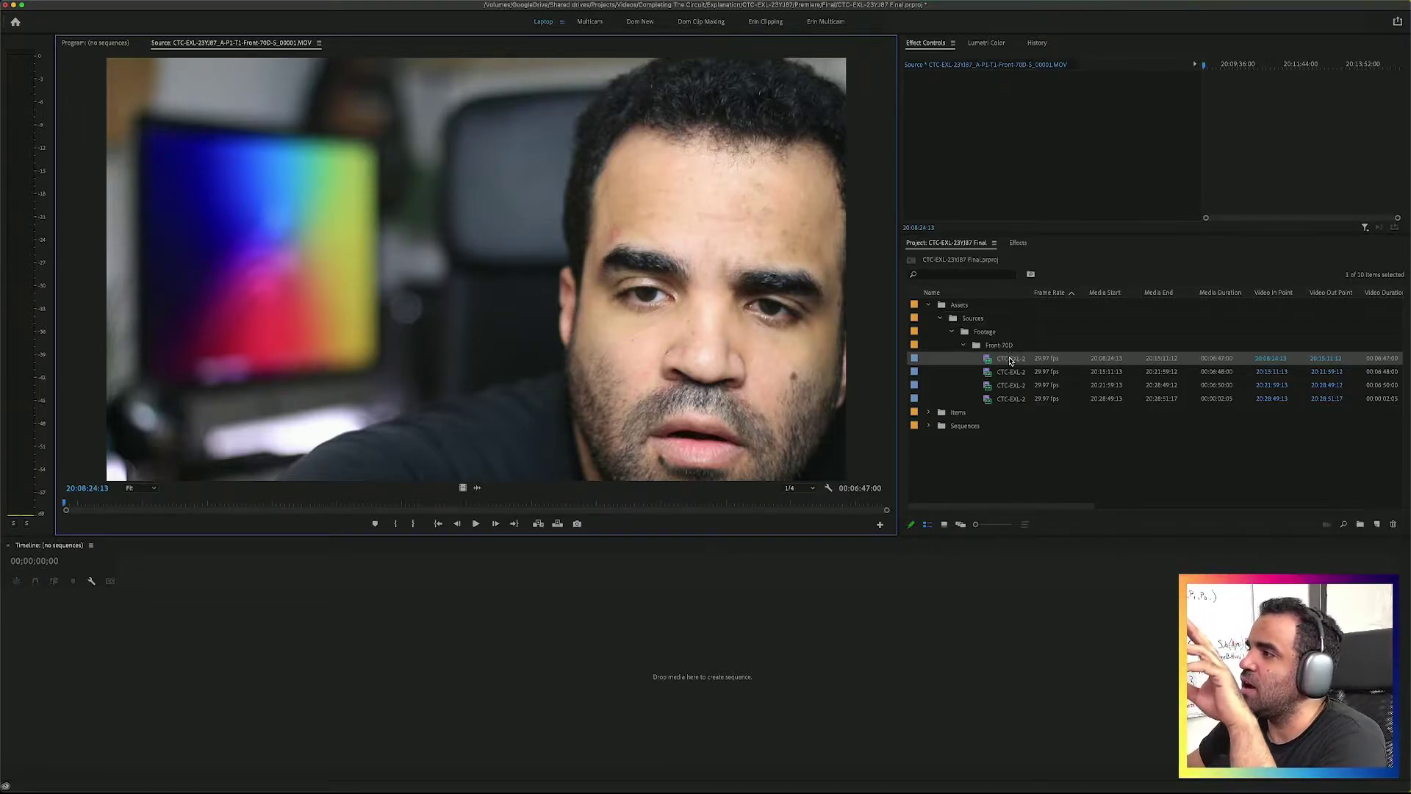
Widen the Name column, expand the Staged bin, and select all four Front-70D clips.
drag(1032, 291, 1139, 298)
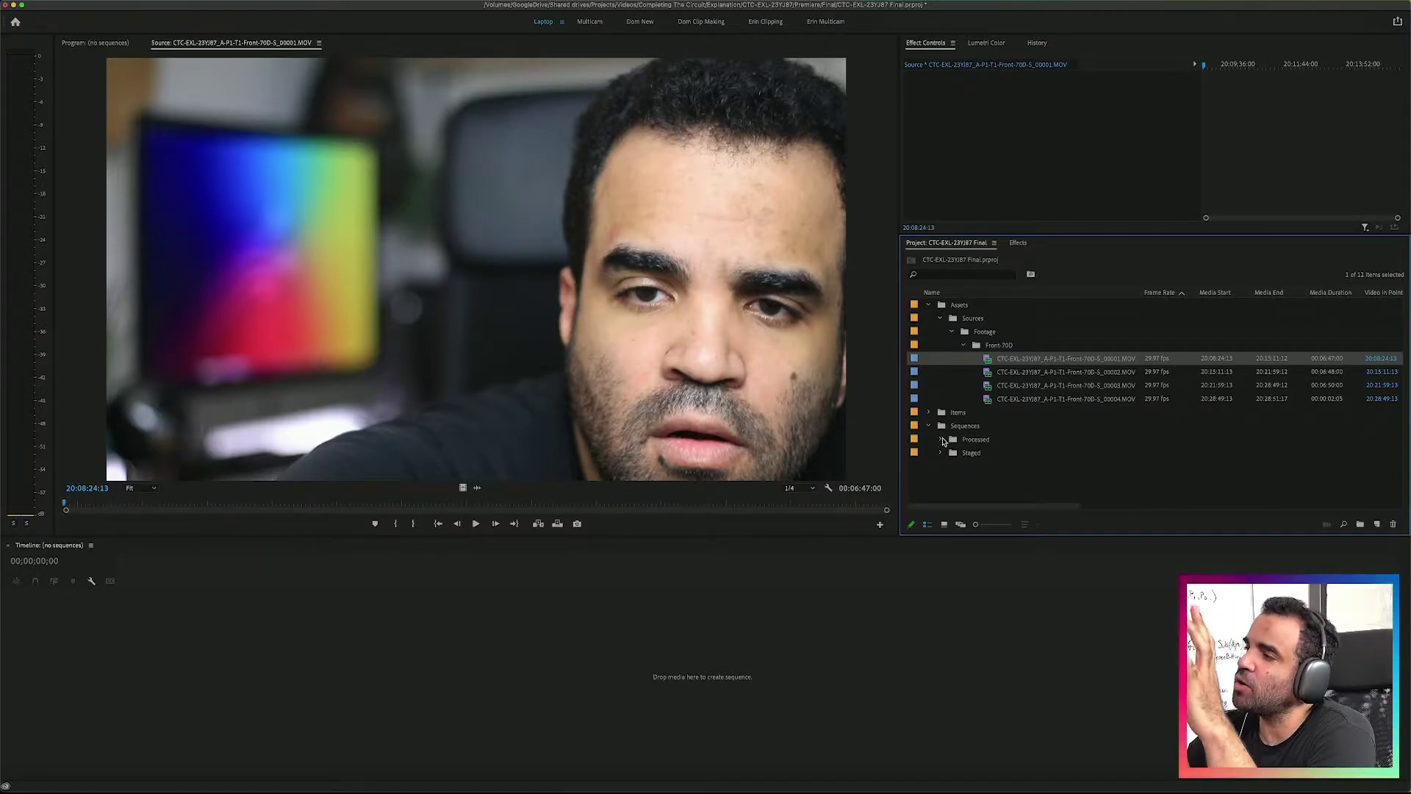
click(941, 451)
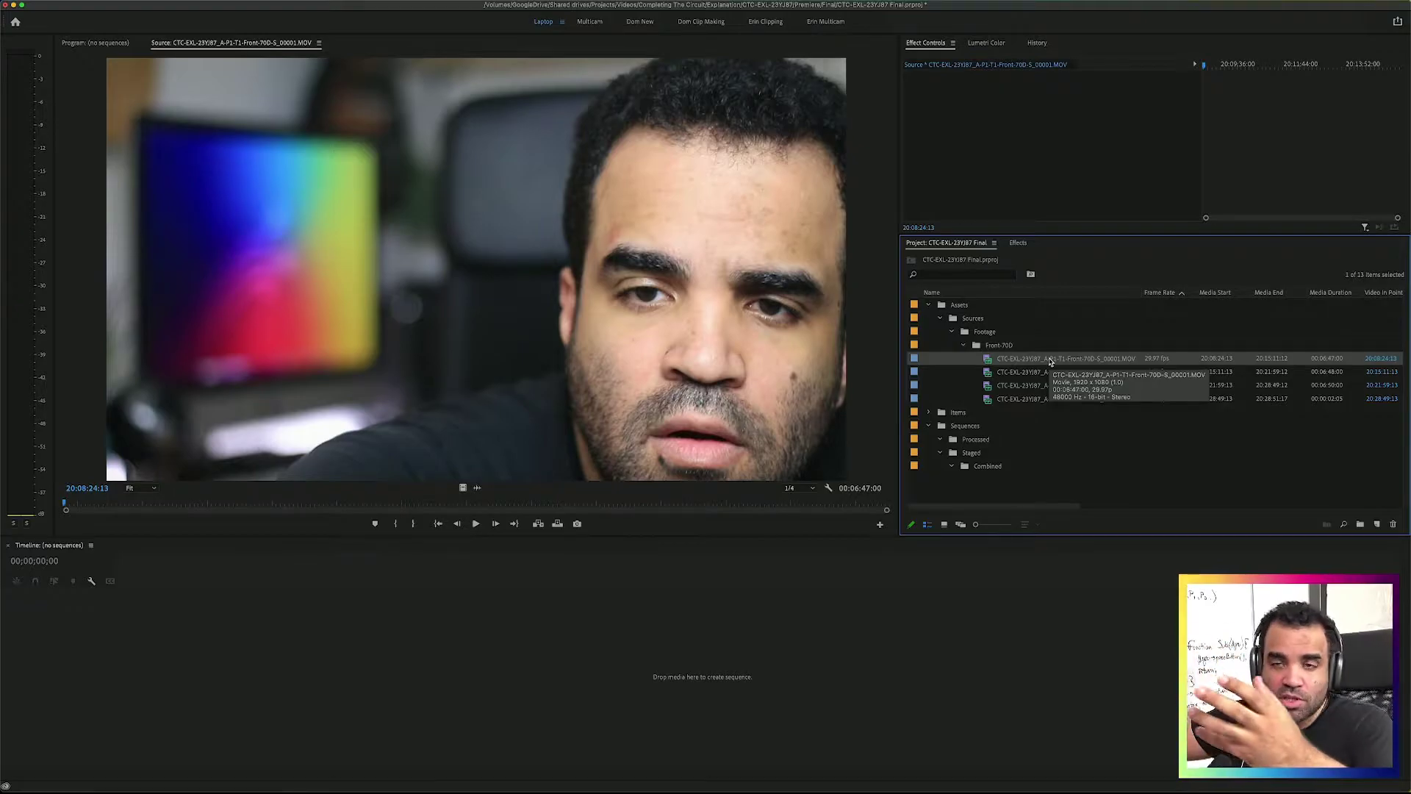
click(1049, 398)
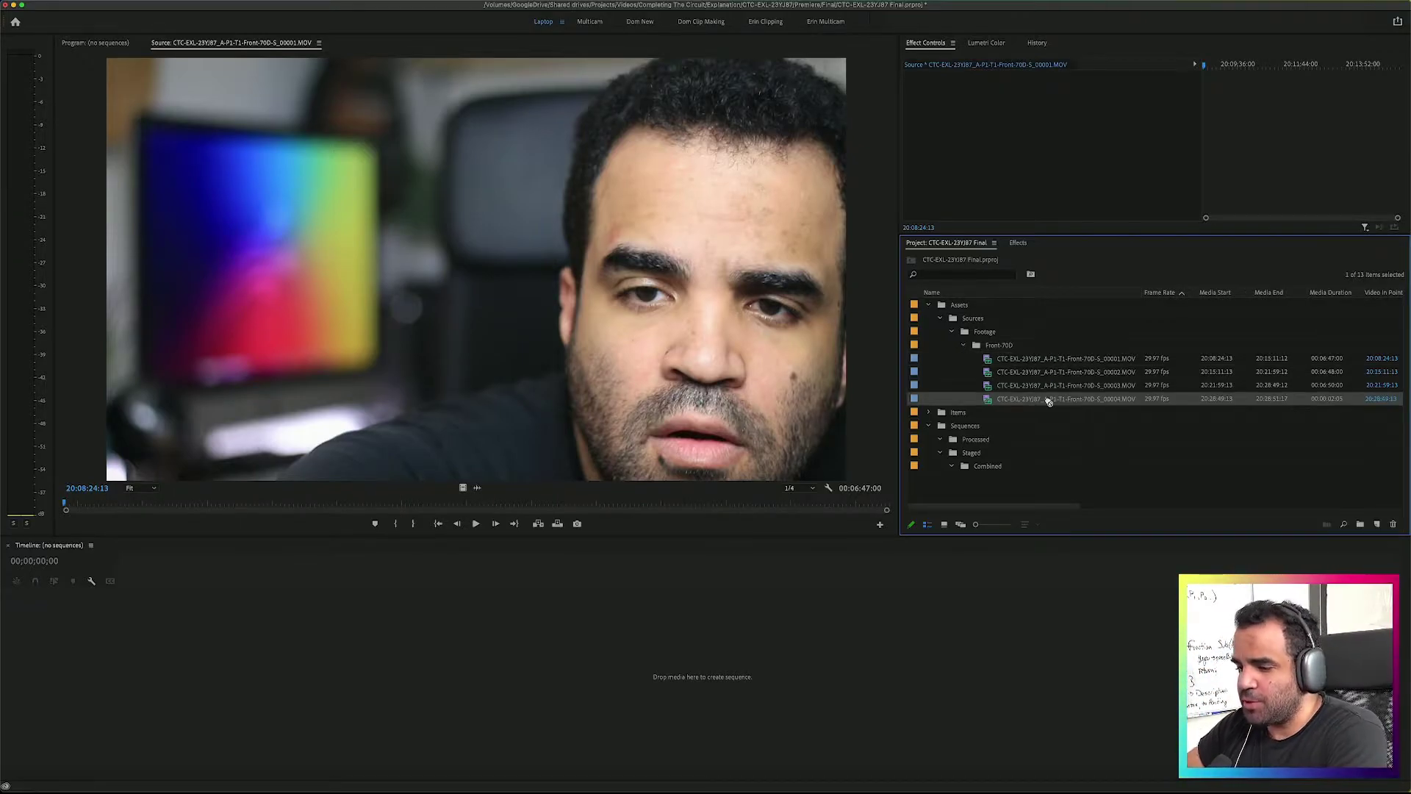
click(1058, 359)
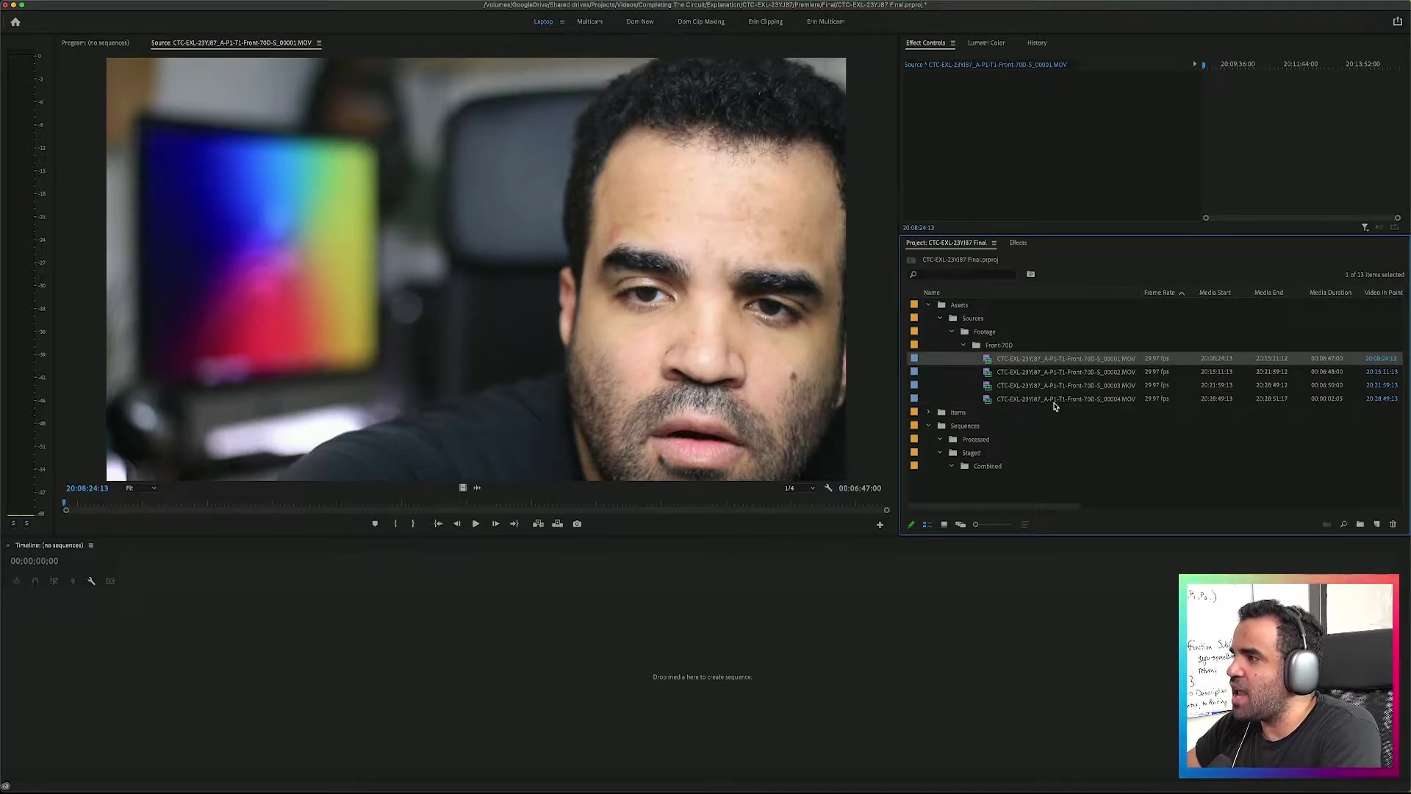
shift+click(1109, 399)
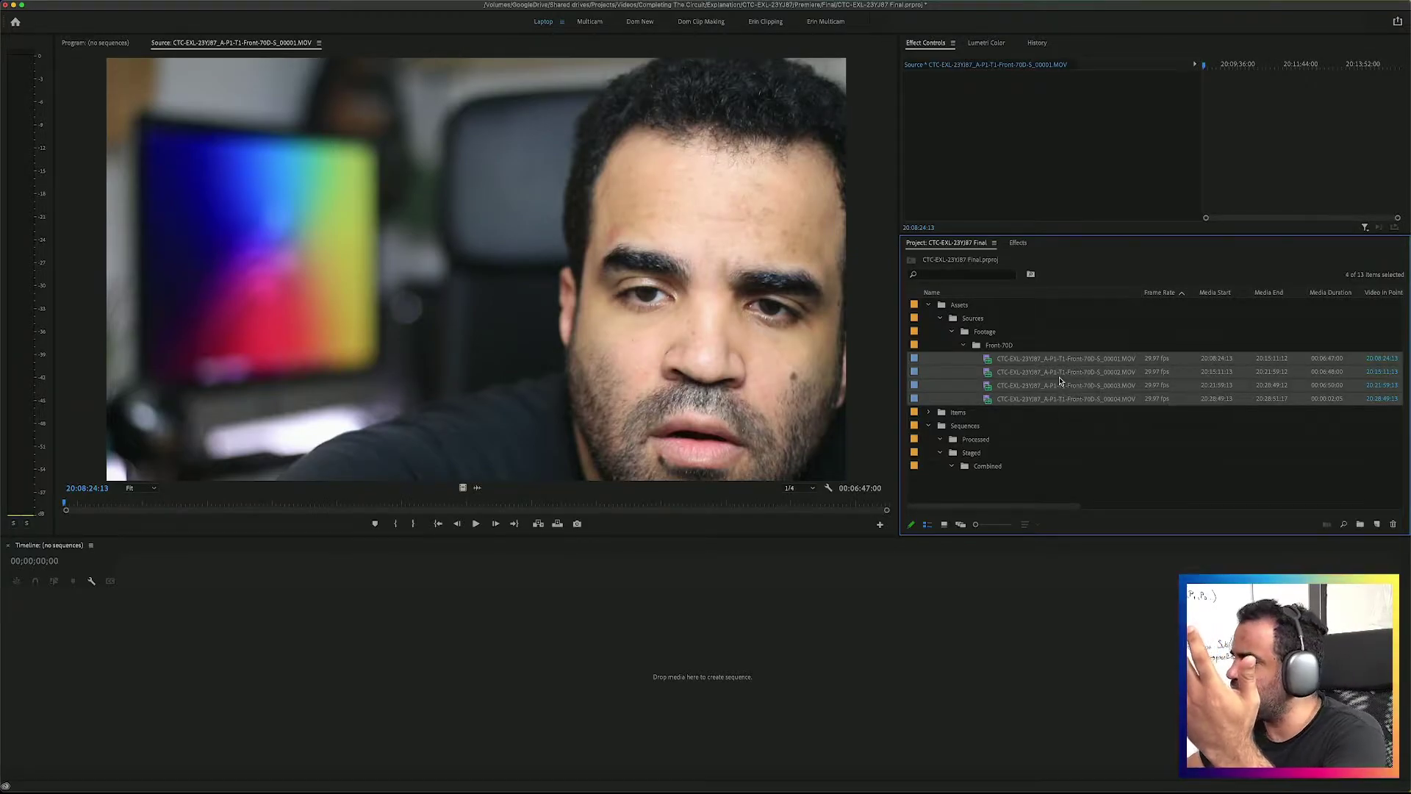
right_click(1062, 367)
Create a new sequence from the four Front-70D clips and move it into the Combined bin.
click(1029, 365)
right_click(1028, 366)
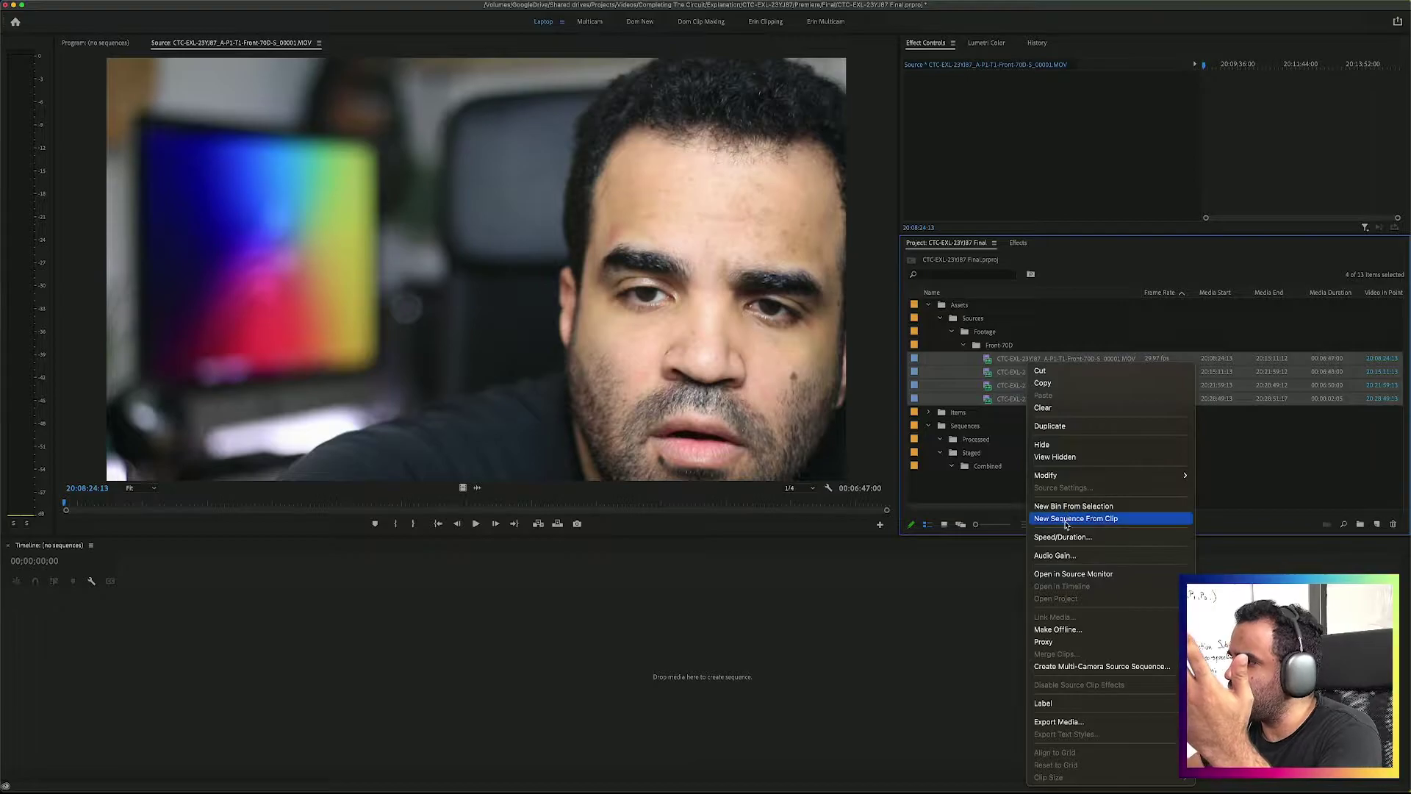
click(1066, 520)
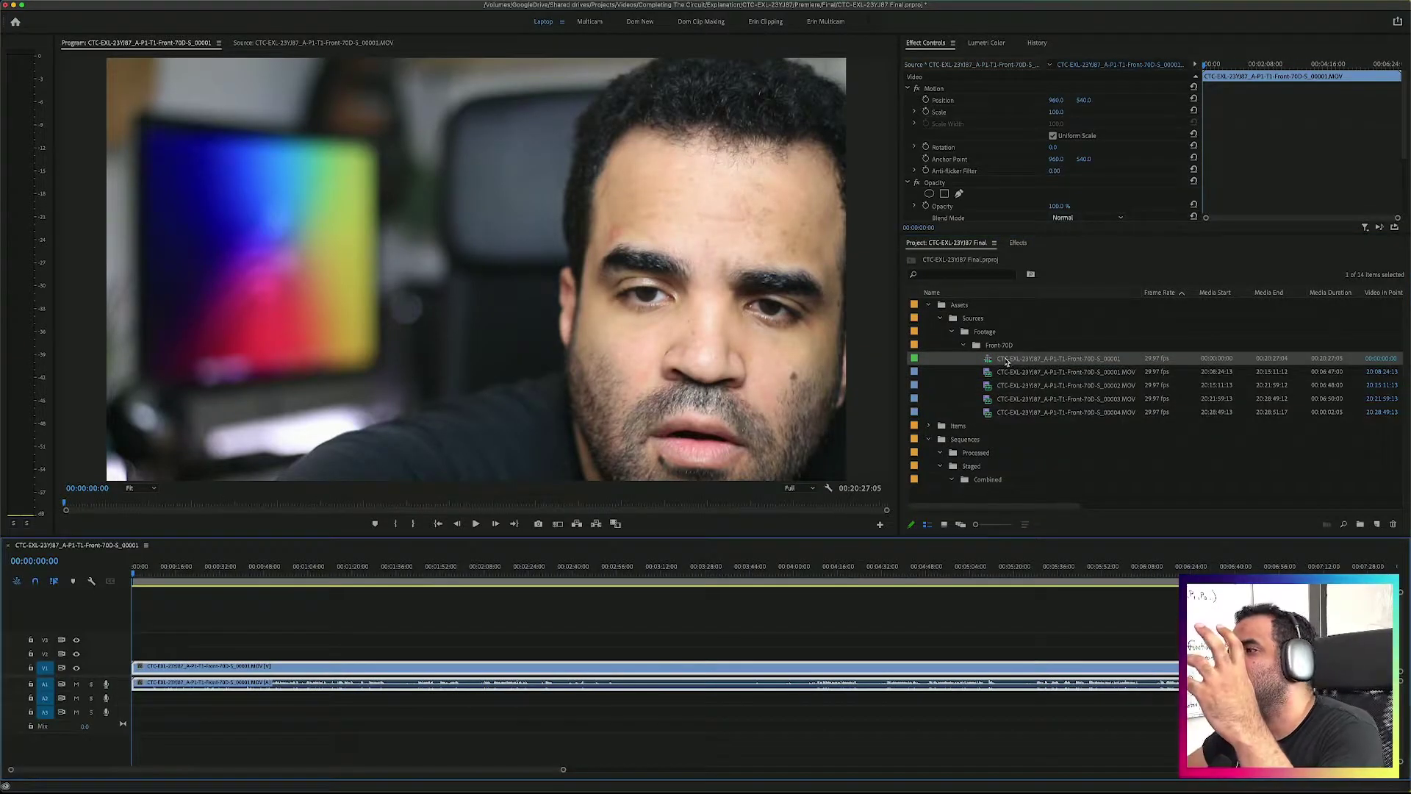
drag(981, 491, 982, 490)
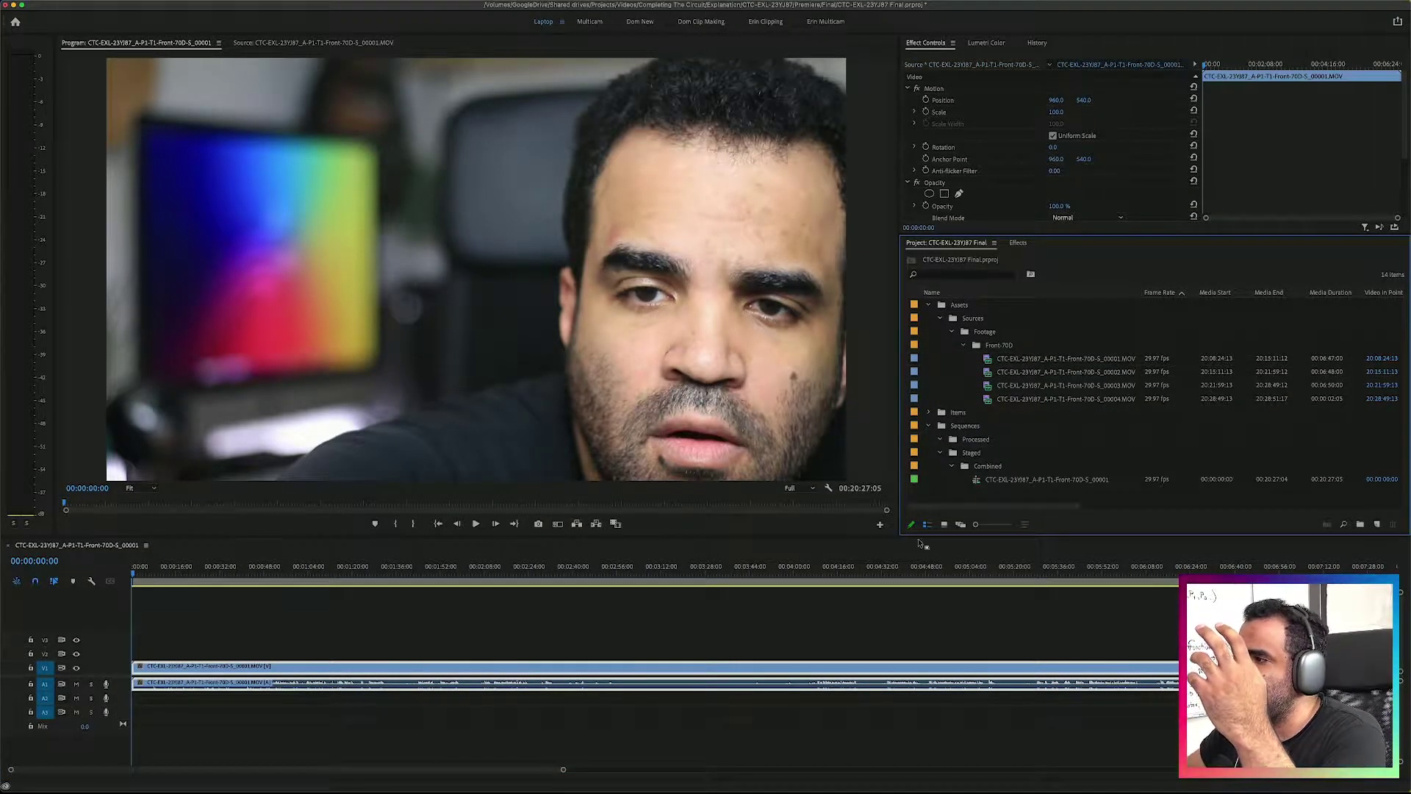
Fit the whole sequence in the timeline and marquee-select all its clips.
click(643, 628)
key(backslash)
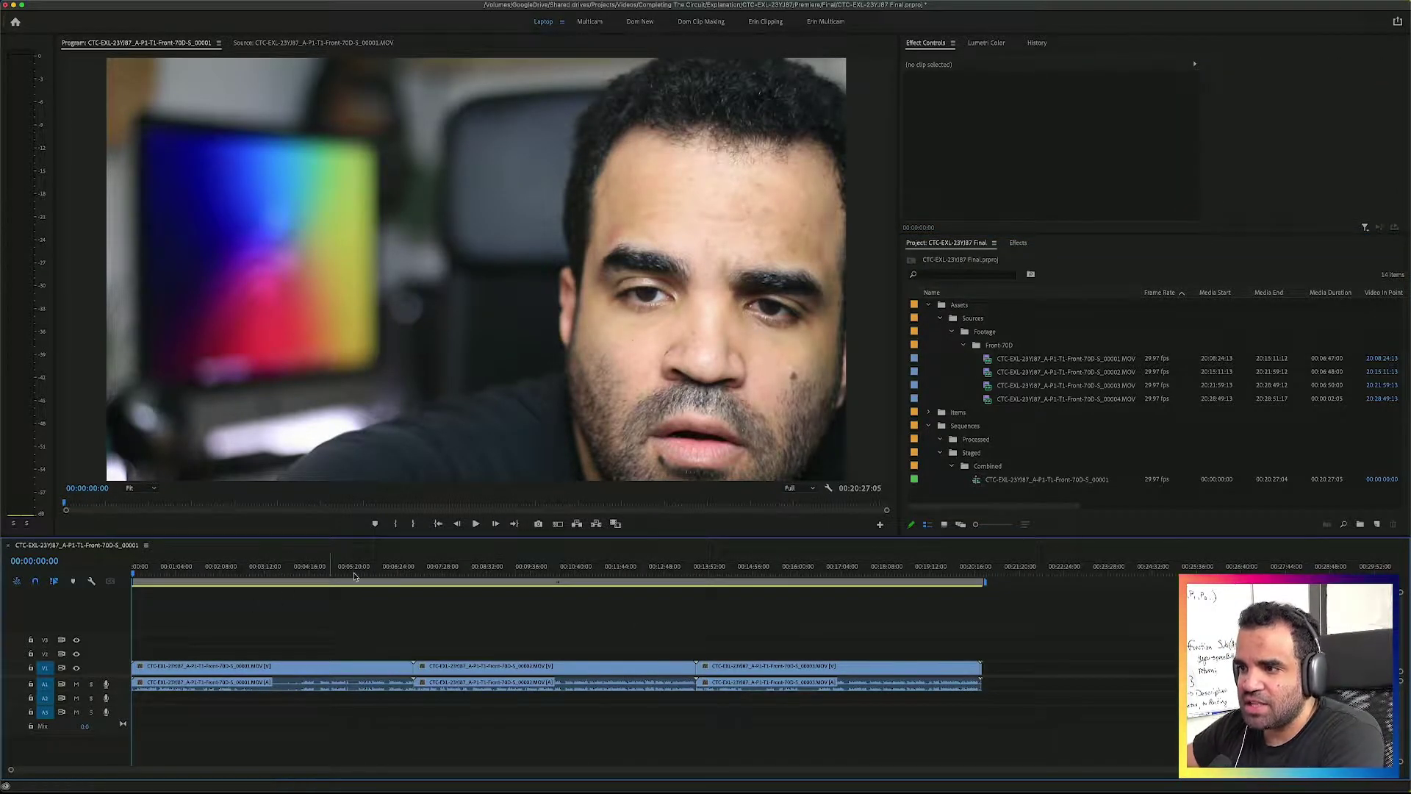
drag(1036, 713, 66, 621)
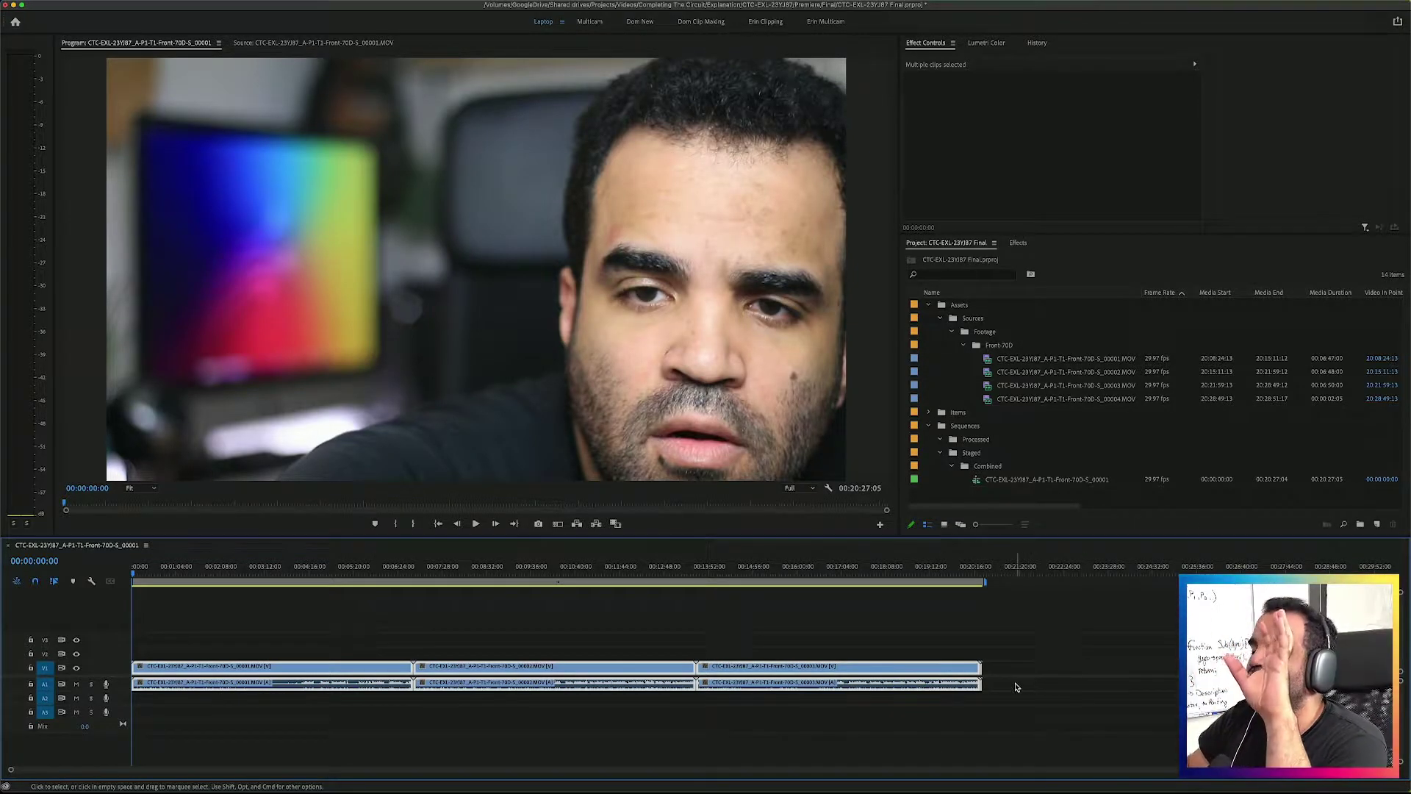
Collapse the Front-70D, Sources and Assets folders and select the combined sequence.
click(966, 345)
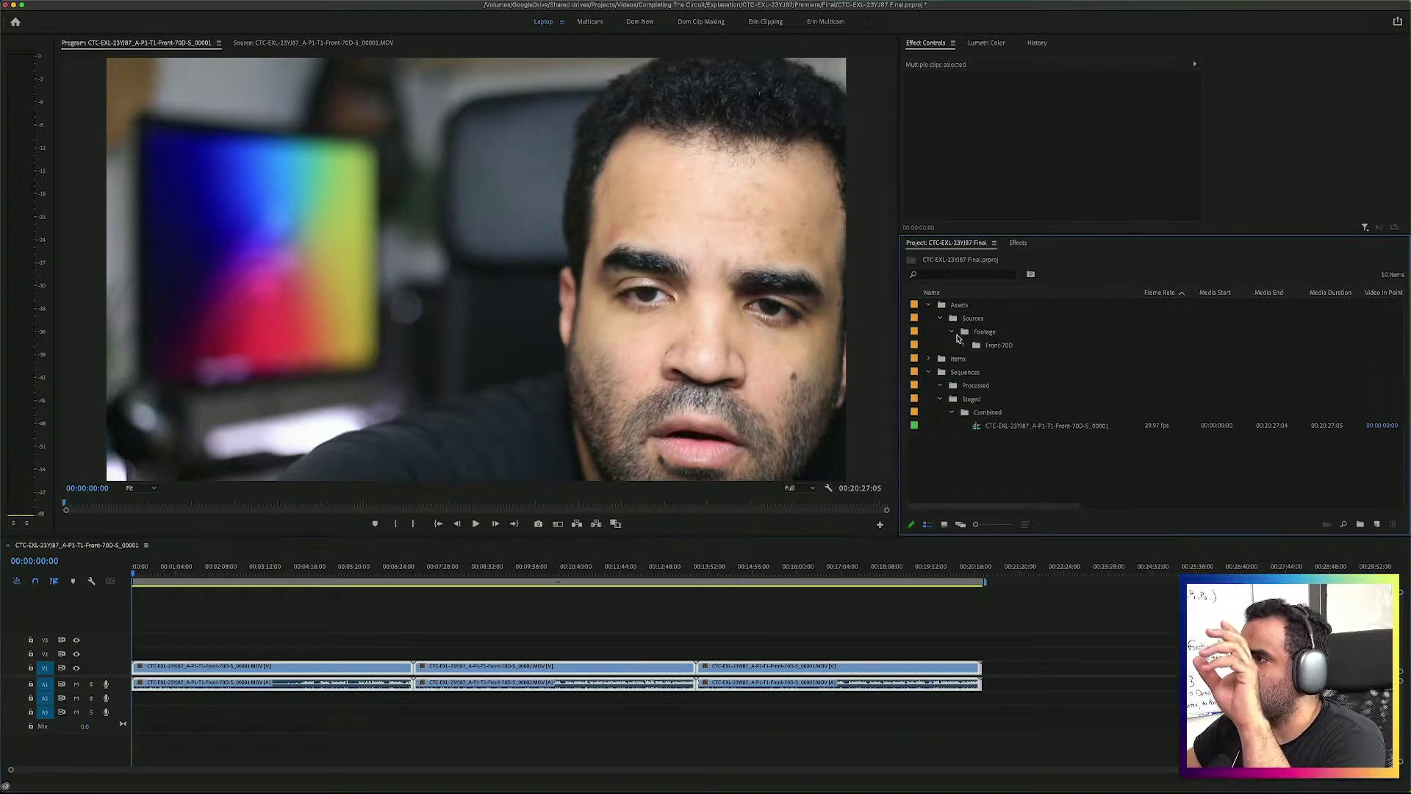
click(940, 317)
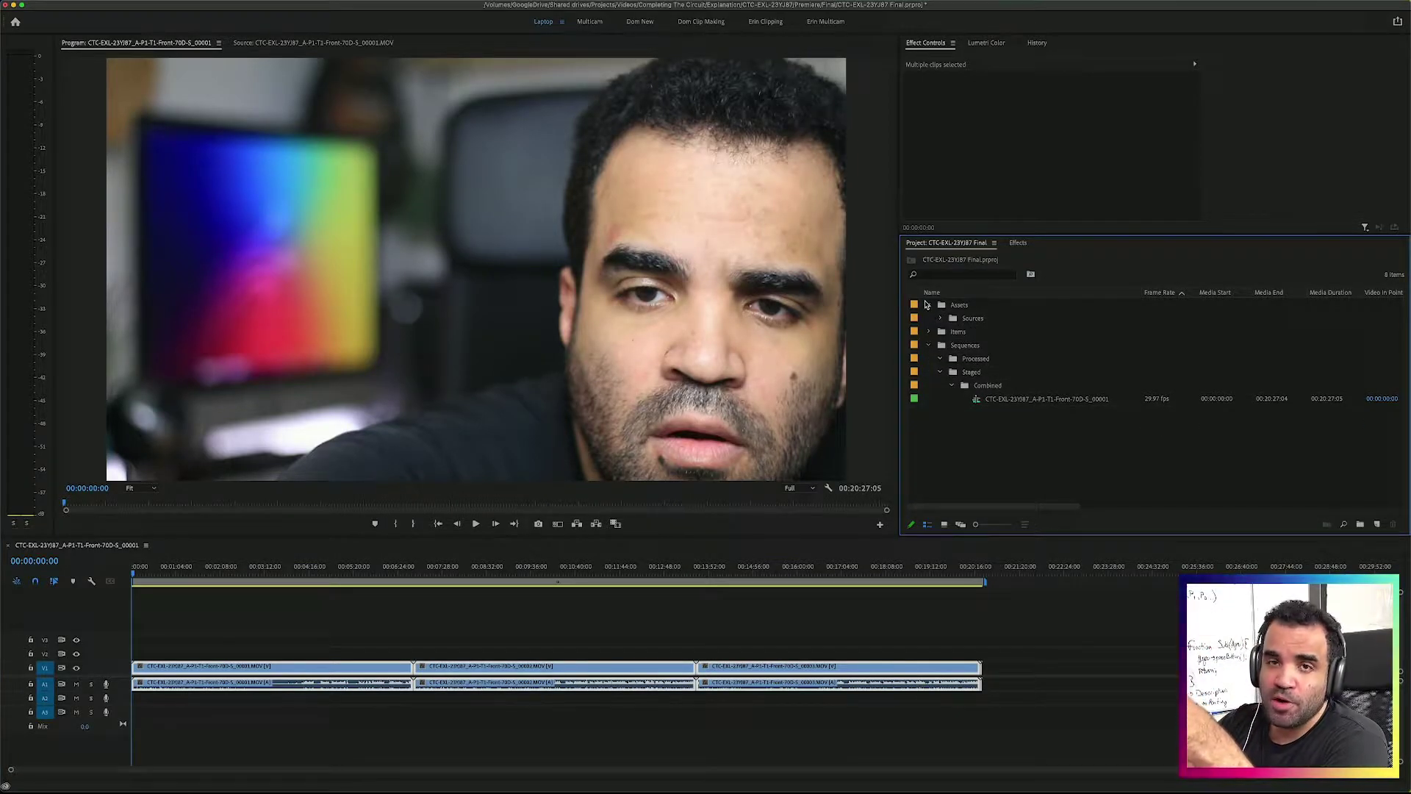
click(929, 305)
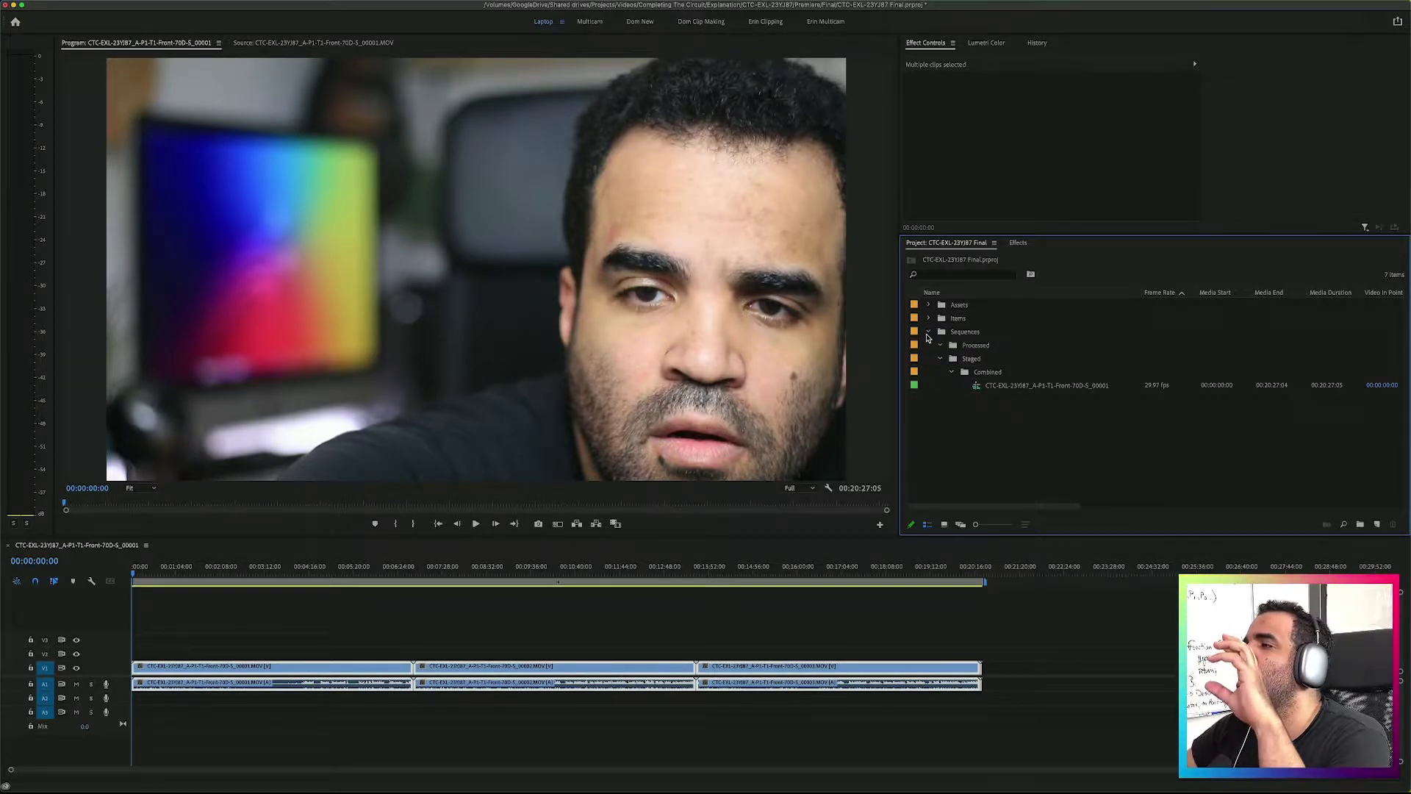
click(999, 388)
Scrub the combined sequence from 00:06:46 forward to around 13 minutes.
right_click(980, 390)
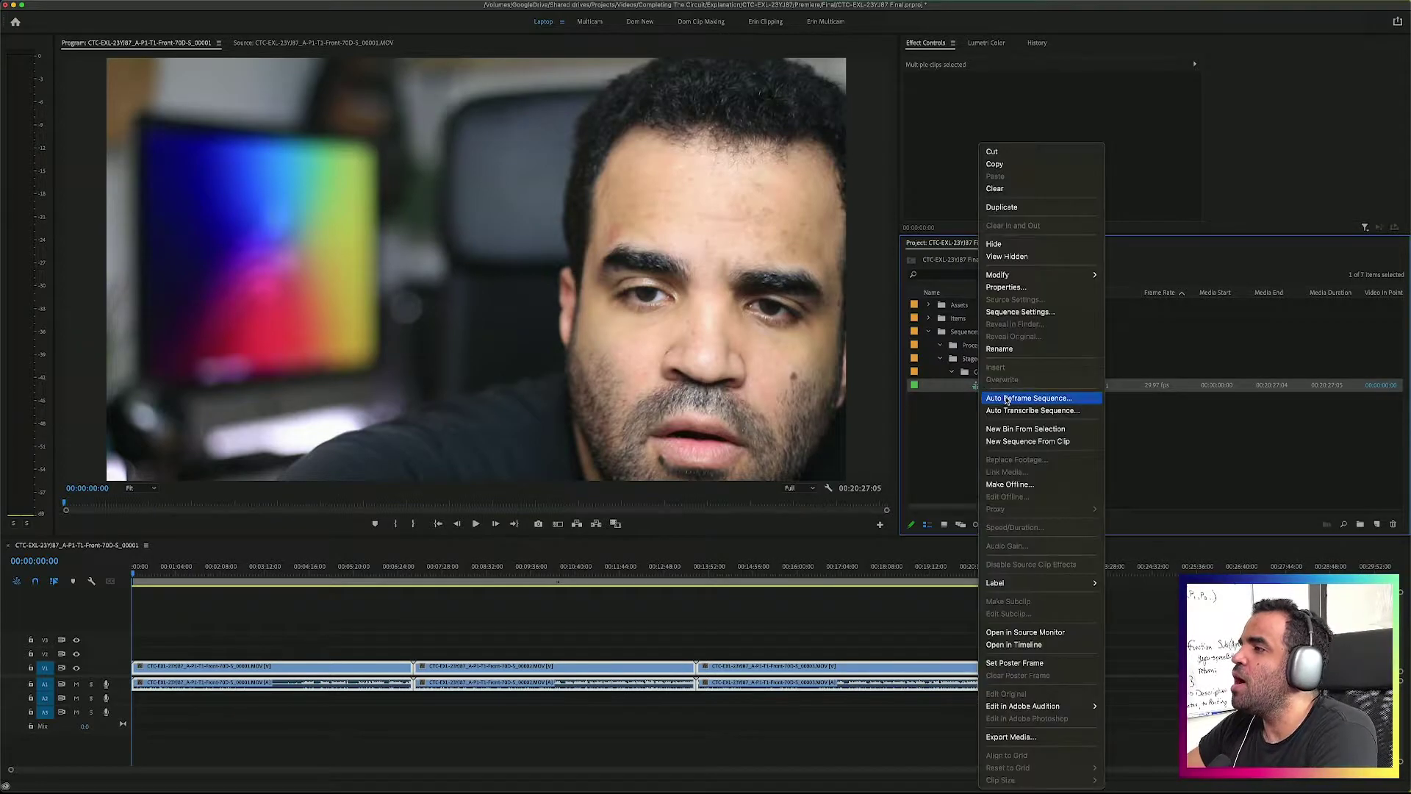
click(949, 417)
click(413, 571)
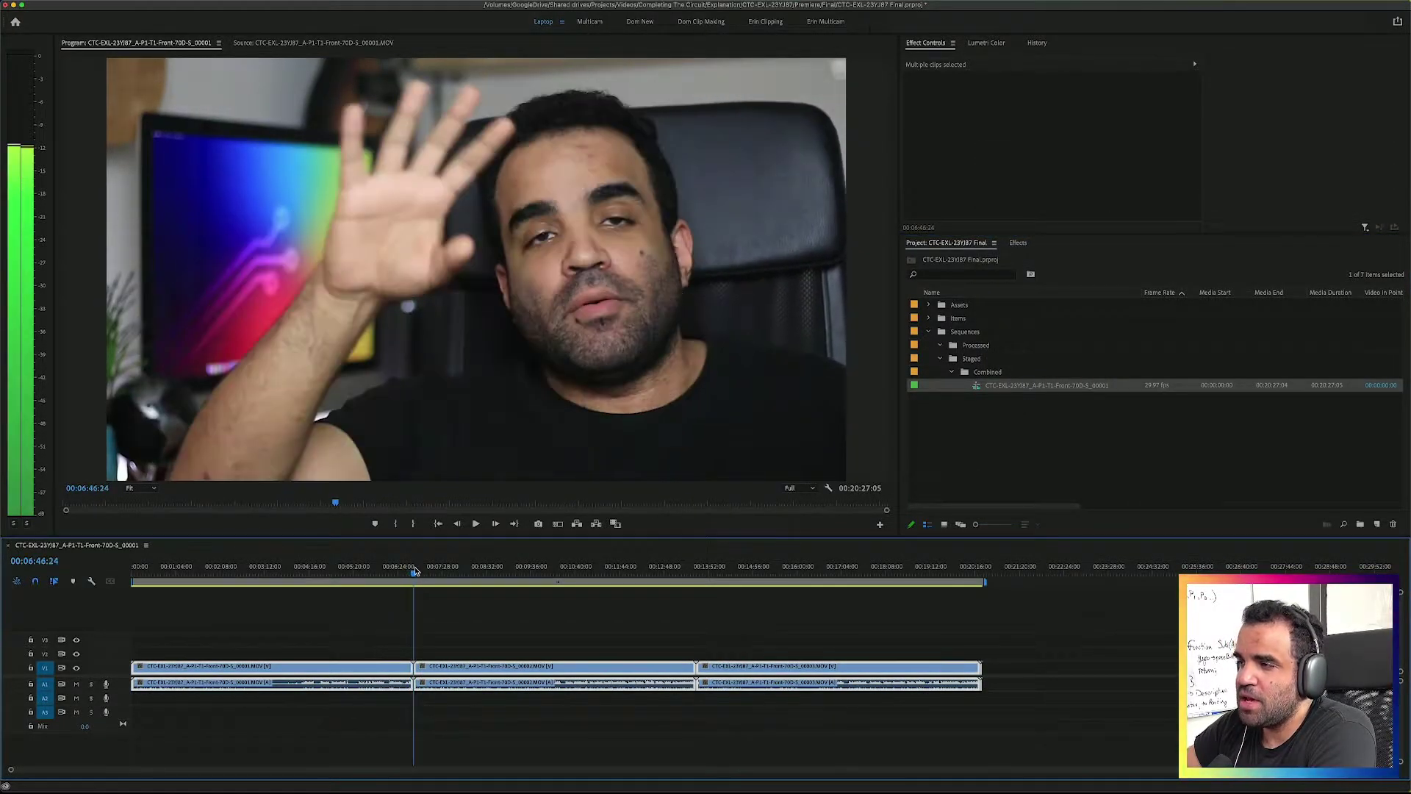
drag(413, 572, 797, 584)
Check the Mac's hardware overview, then expand Assets and select the iPhone clip.
click(15, 3)
click(42, 10)
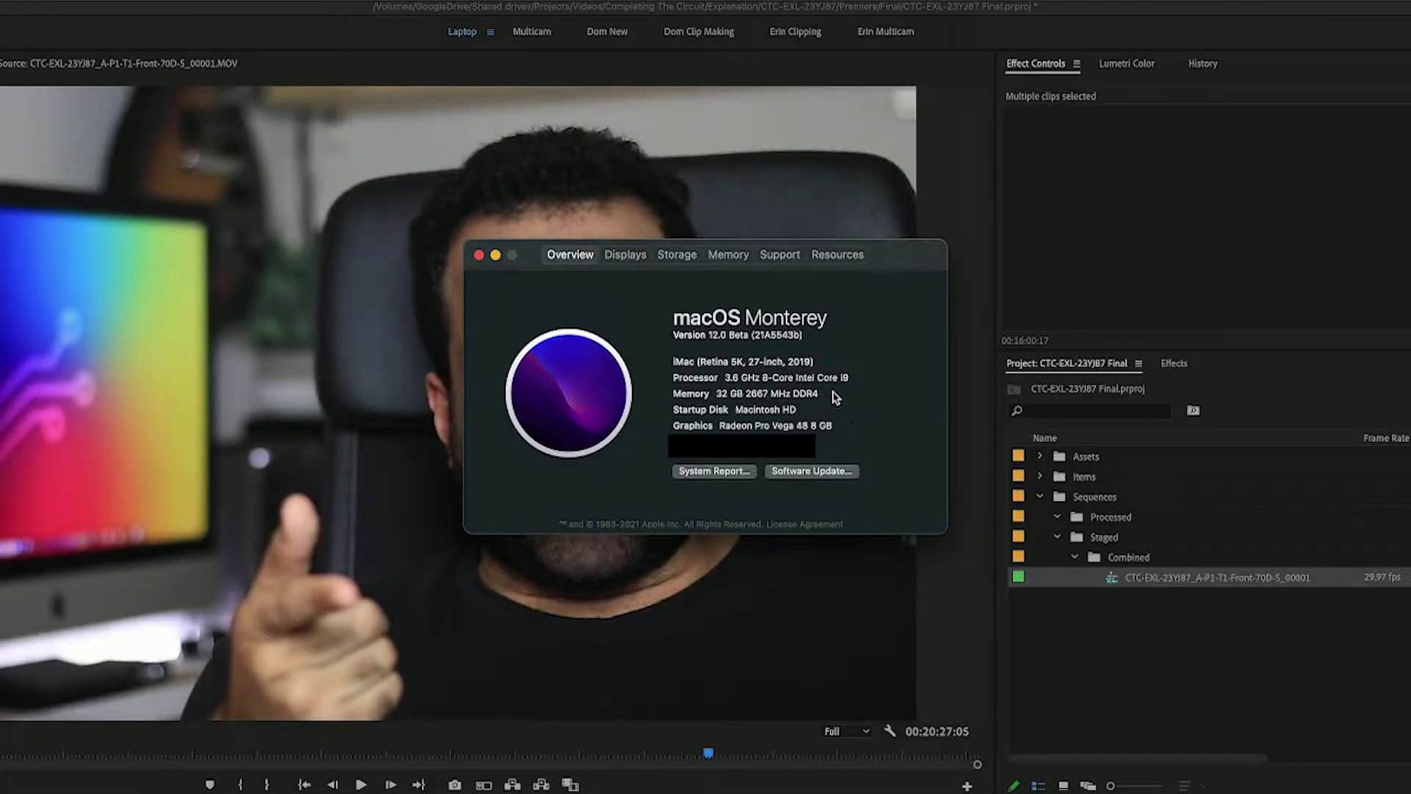
click(479, 255)
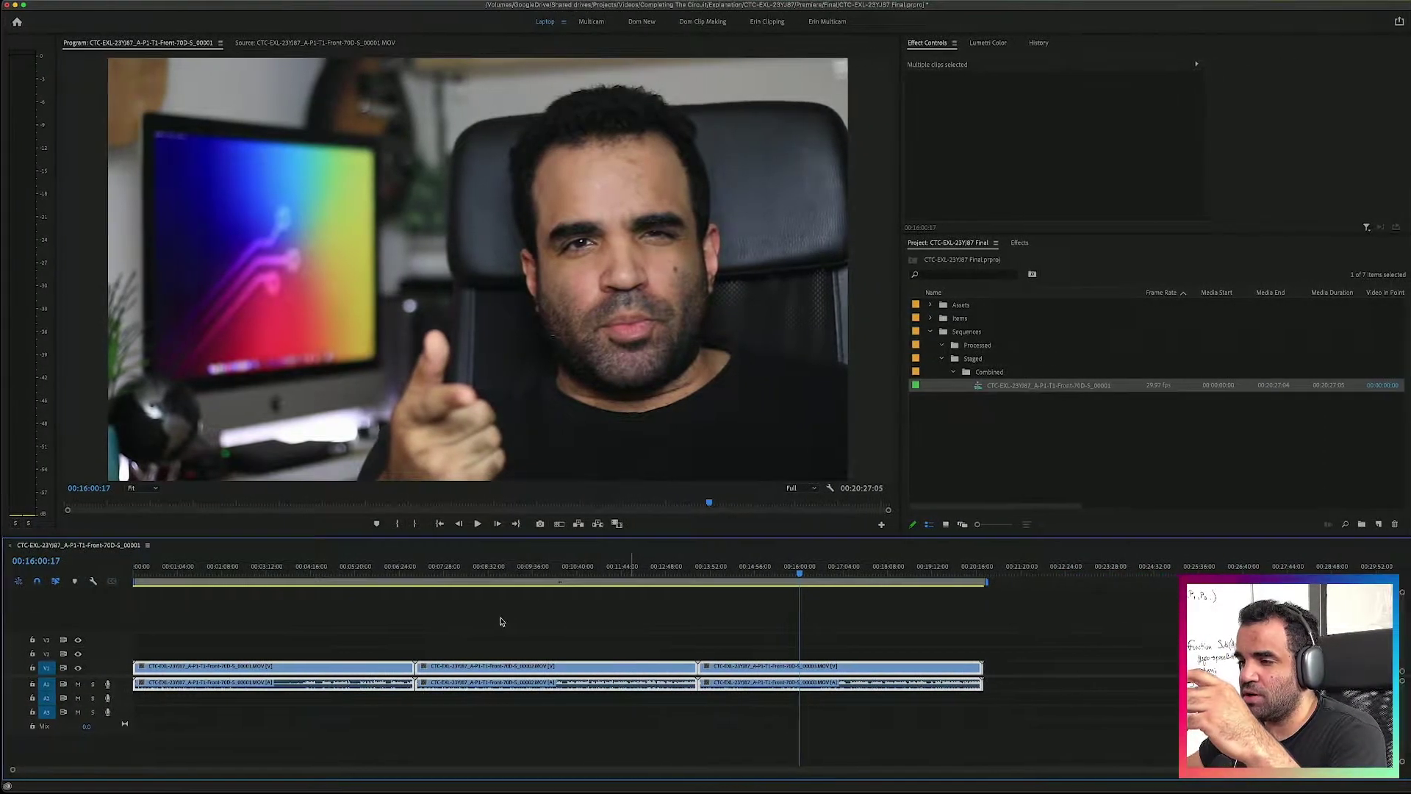
click(928, 305)
click(957, 332)
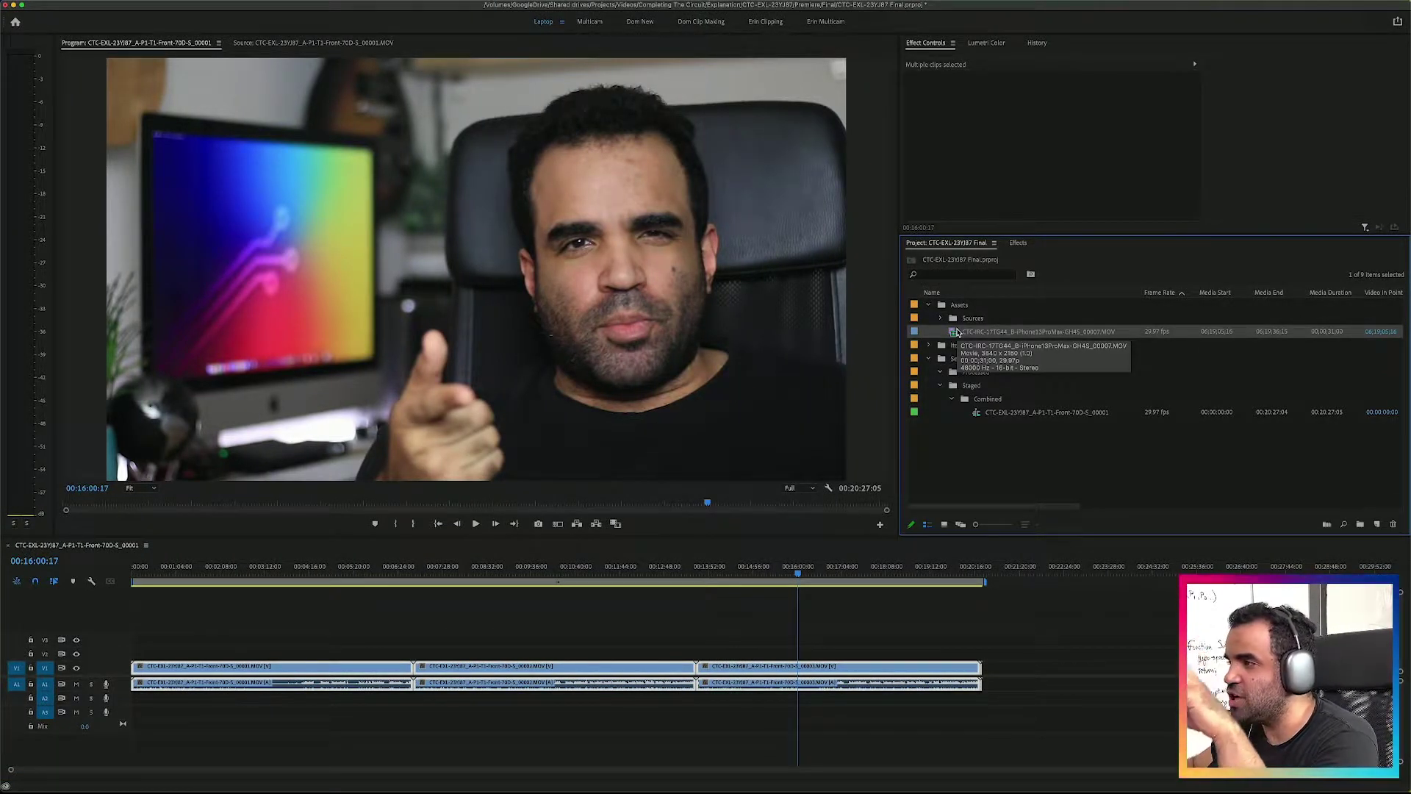
Preview the iPhone clip at the desk shot with playback resolution set to Full.
drag(957, 332, 891, 377)
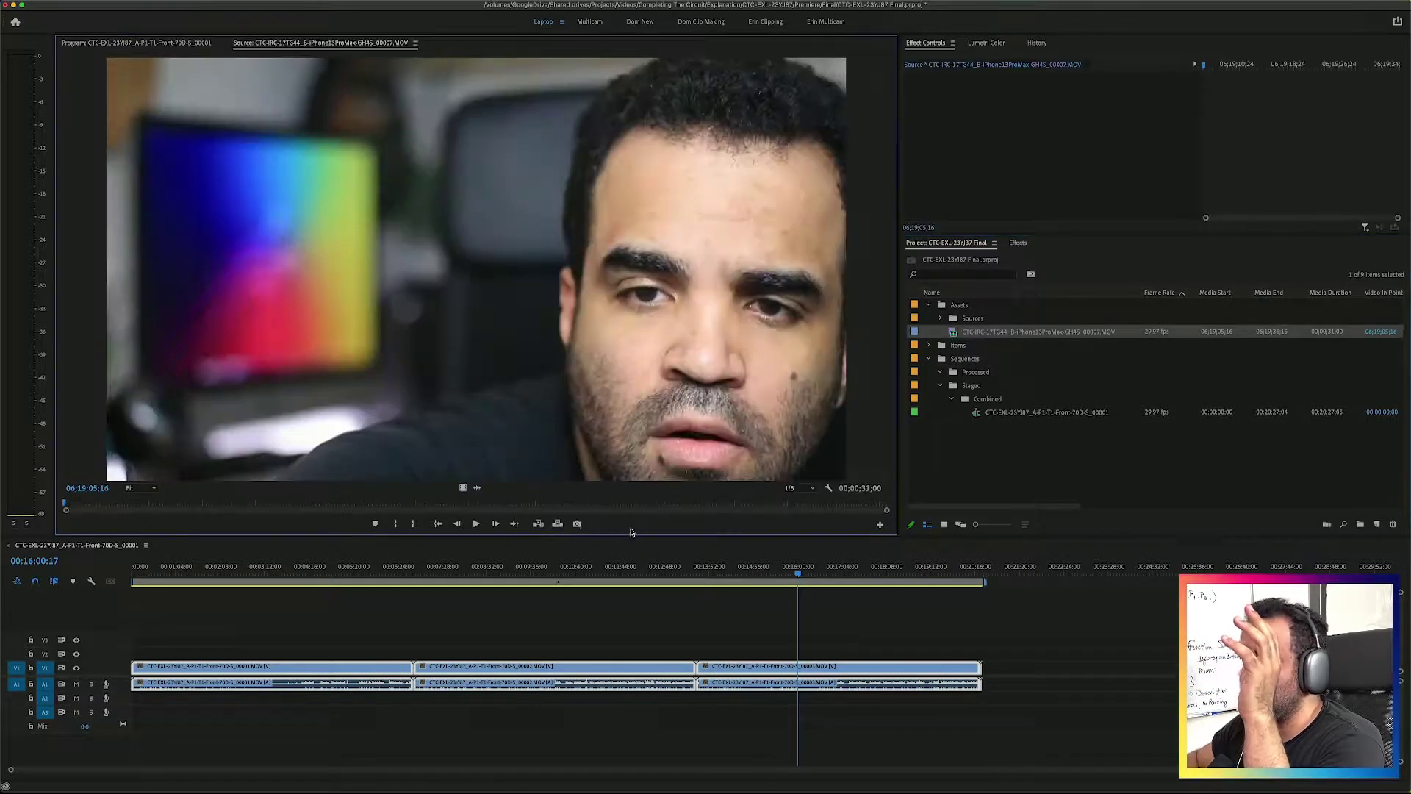
drag(139, 503, 487, 510)
click(799, 489)
click(798, 507)
Move the sequence playhead back to 00:04:58:22 and load the iPhone B-roll clip as source.
click(696, 572)
drag(695, 572, 635, 575)
double_click(978, 332)
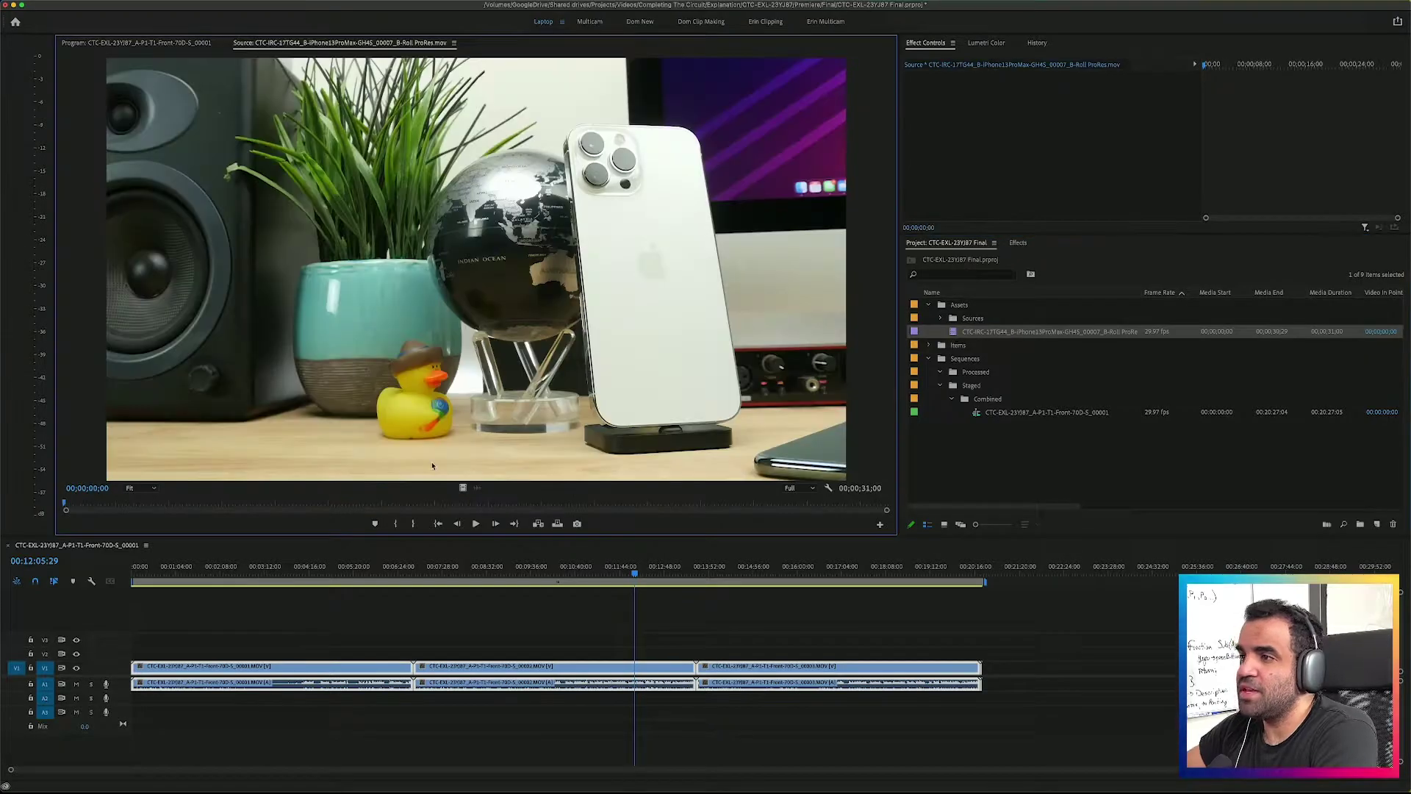
Open the iPhone B-roll clip's file properties and inspect its file path.
right_click(955, 332)
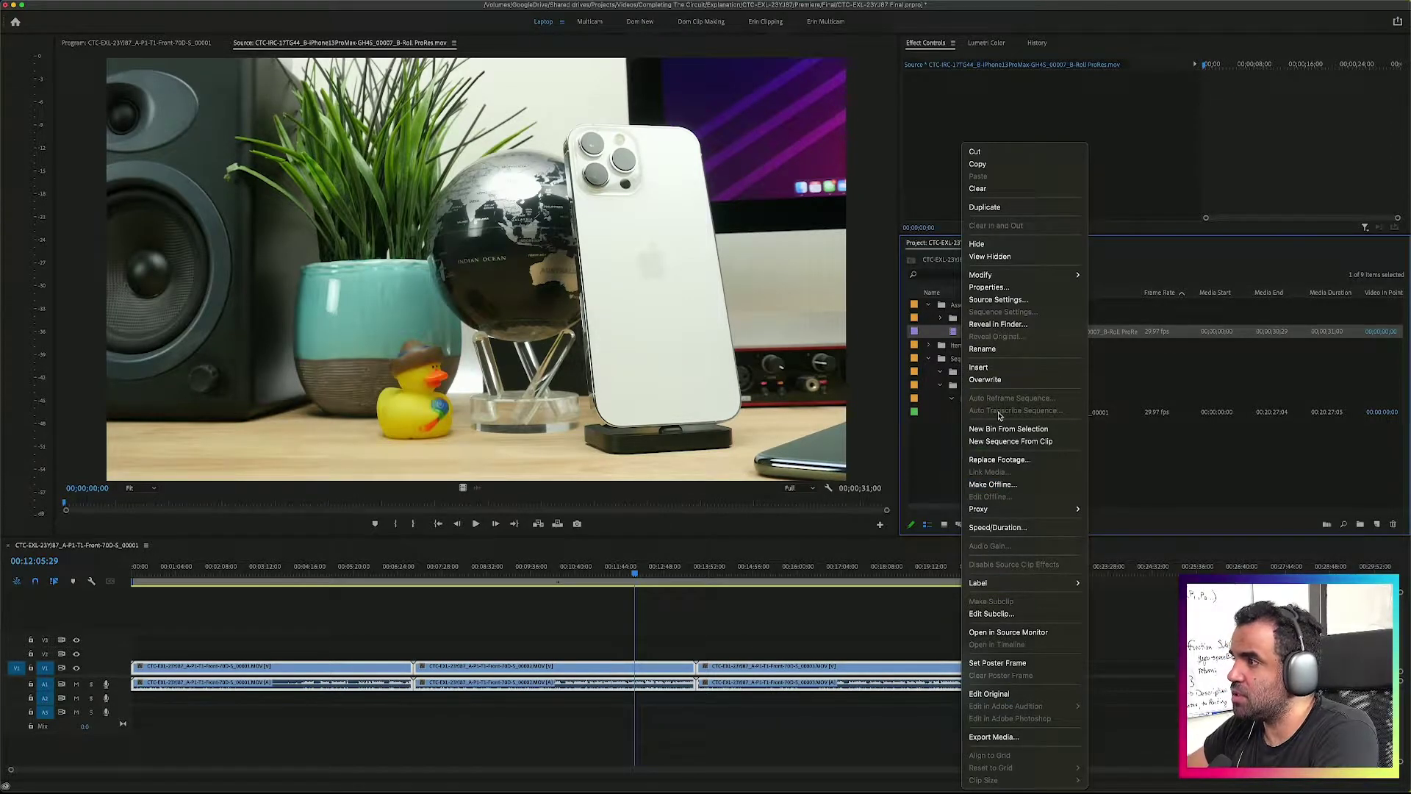
click(997, 287)
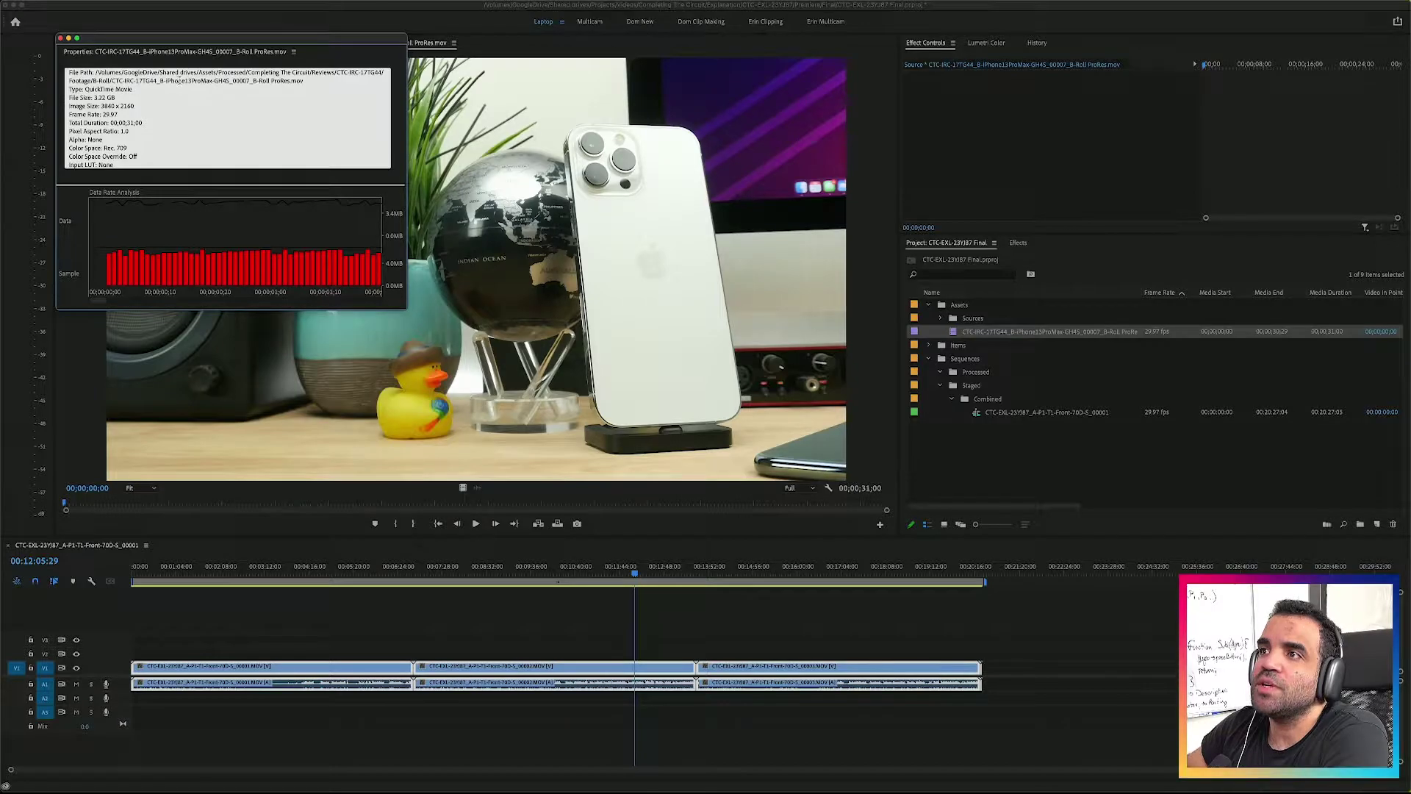
drag(386, 79, 272, 79)
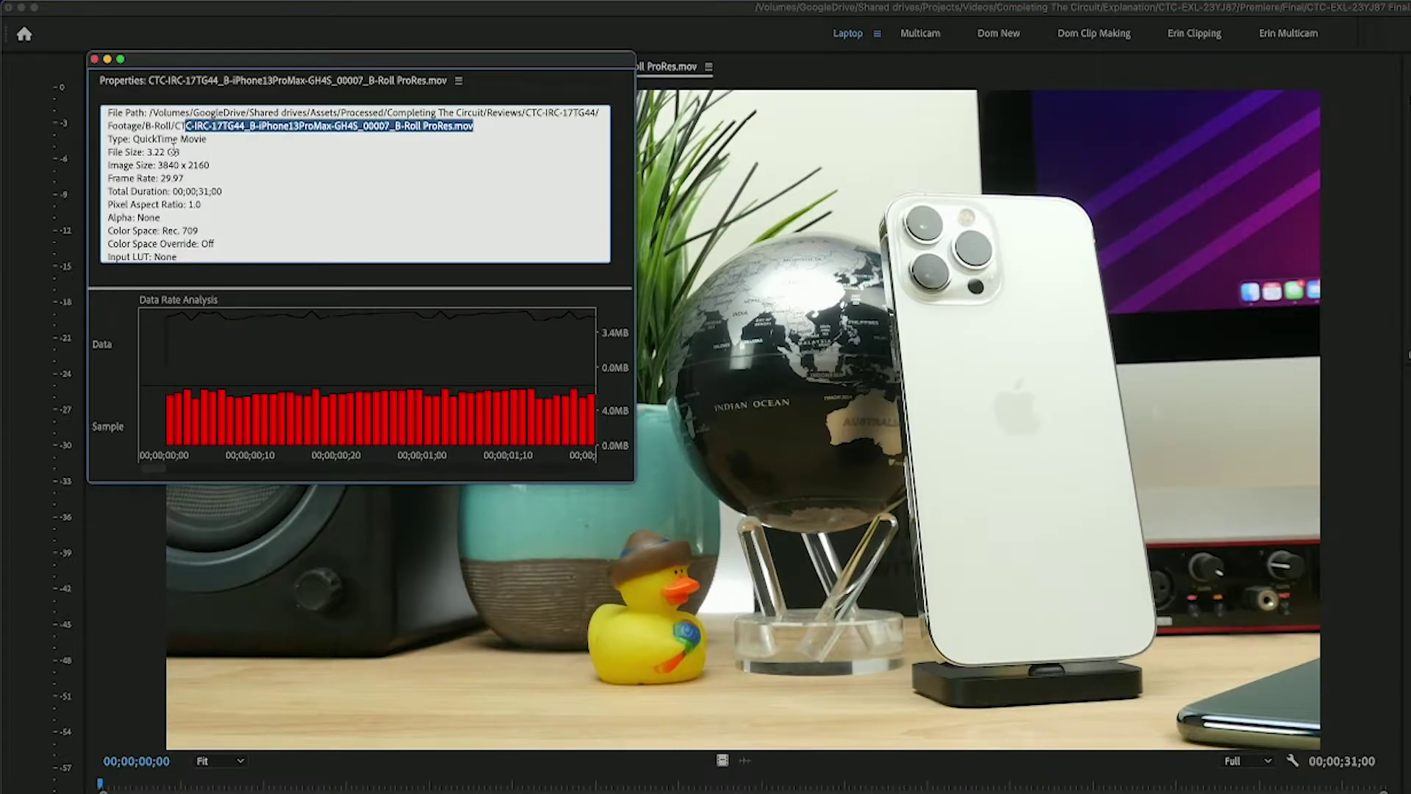
click(173, 151)
drag(177, 139, 485, 170)
click(133, 139)
Scroll through the properties past the Created with line, then close the window.
scroll(208, 208, down, 1)
scroll(208, 208, down, 5)
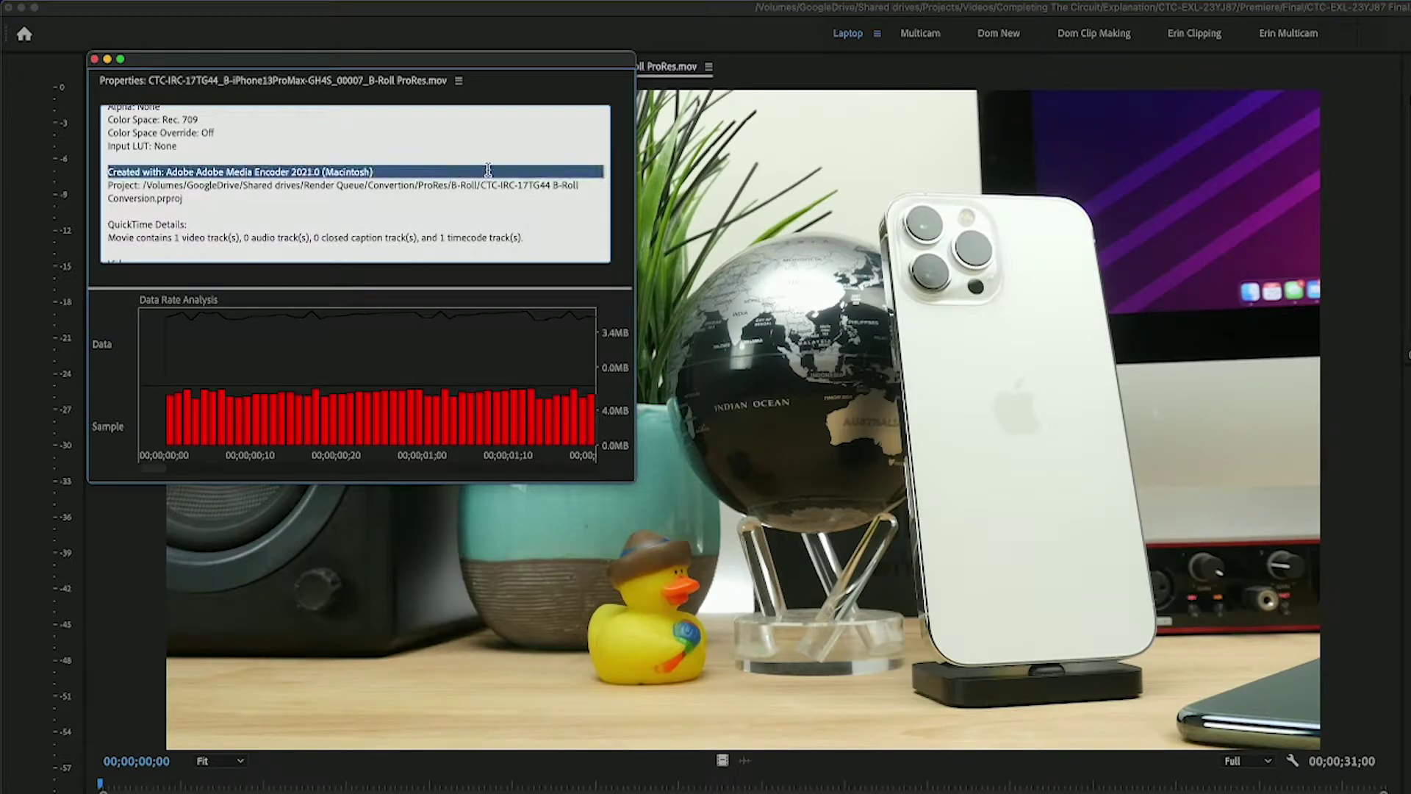
click(245, 204)
scroll(246, 203, down, 5)
scroll(246, 204, down, 10)
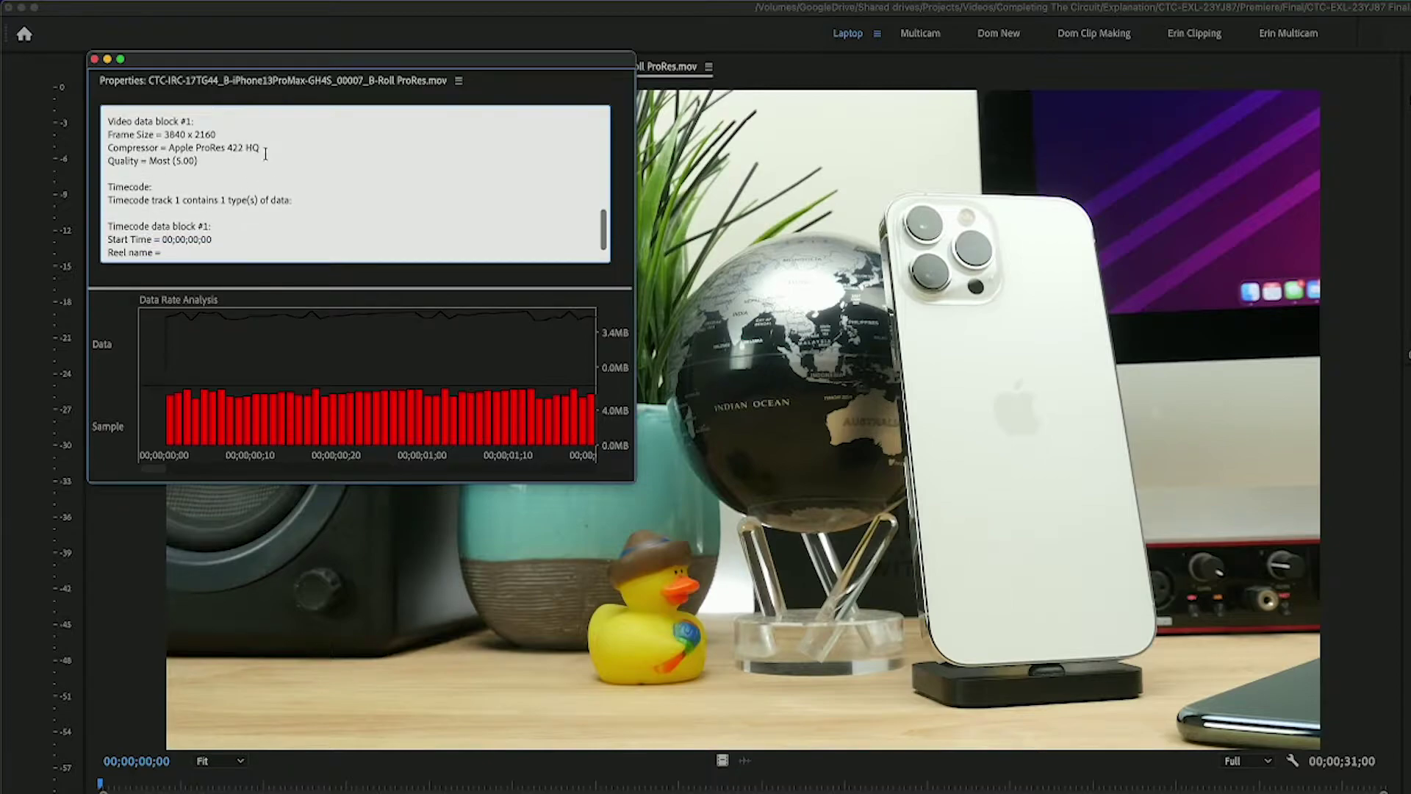
drag(265, 154, 103, 152)
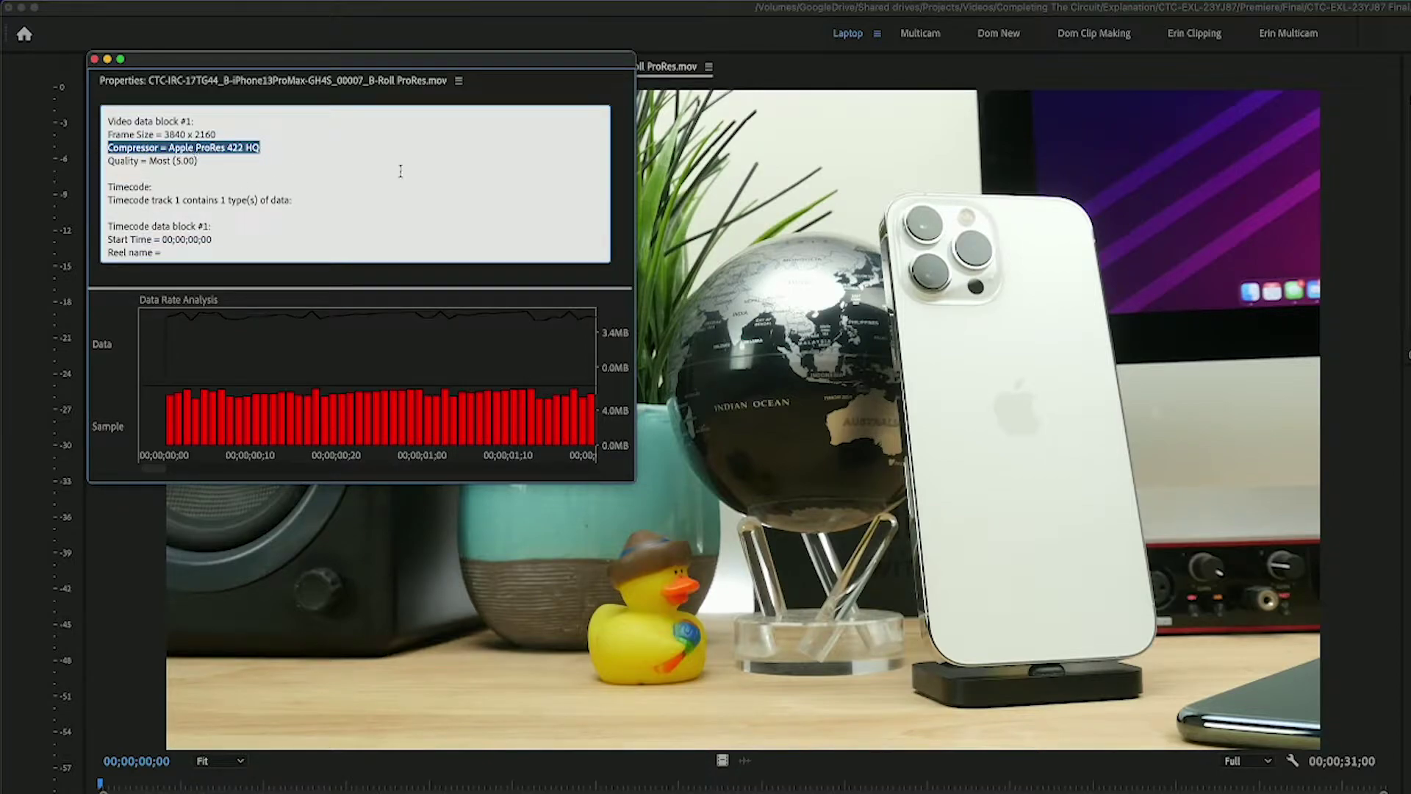
click(95, 61)
Scrub the previewed clip between about 18 and 25 seconds, then select the iPhone B-roll clip.
drag(341, 784, 854, 784)
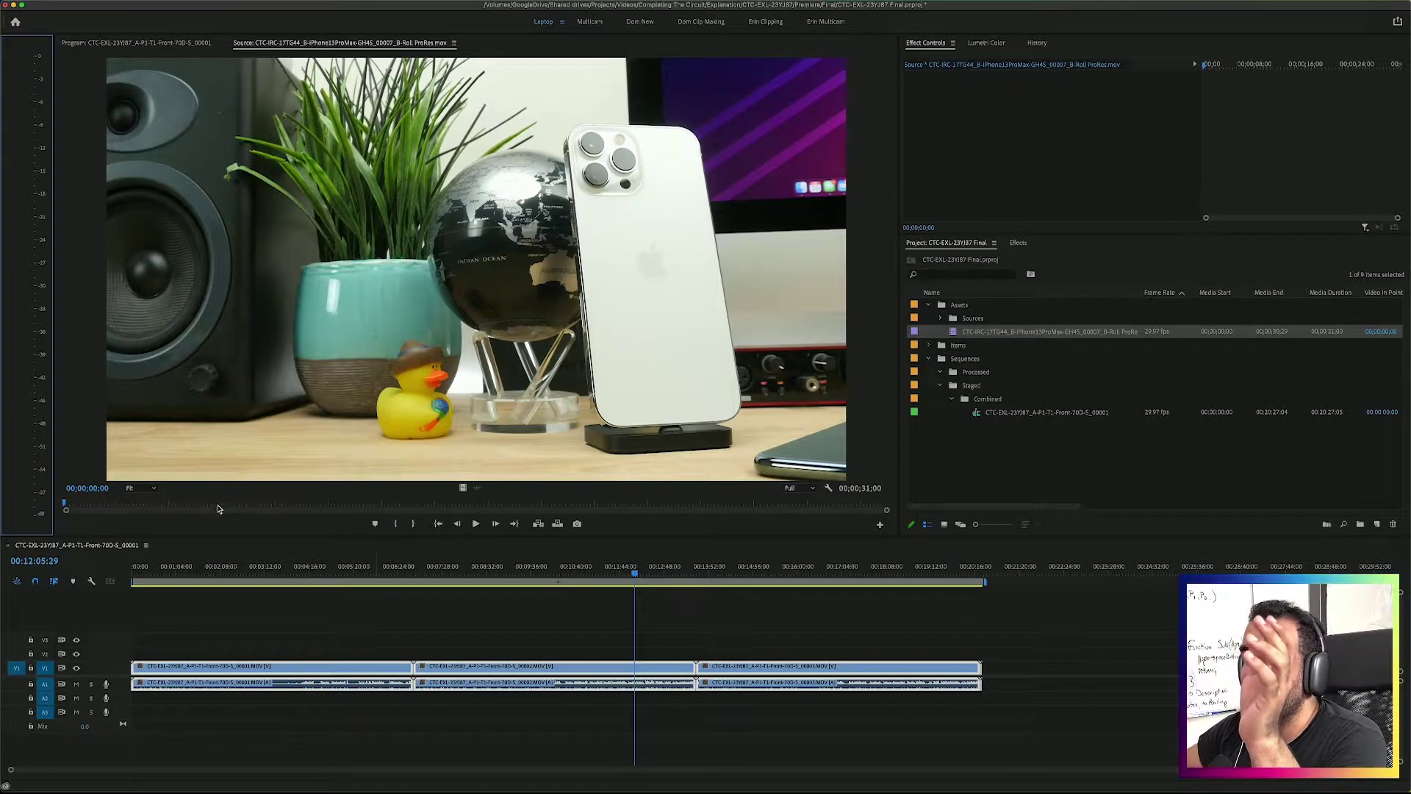
drag(580, 509, 649, 515)
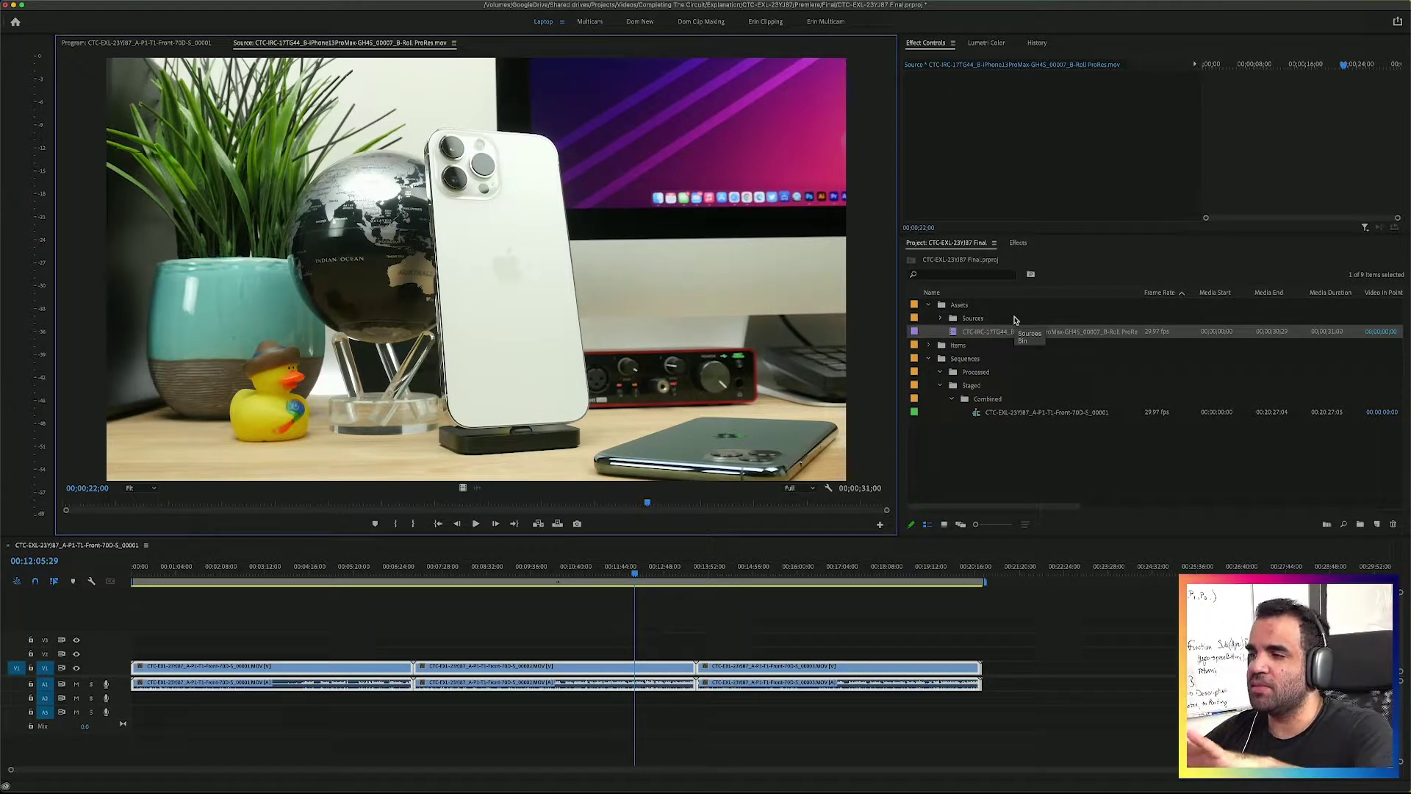
drag(647, 504, 541, 520)
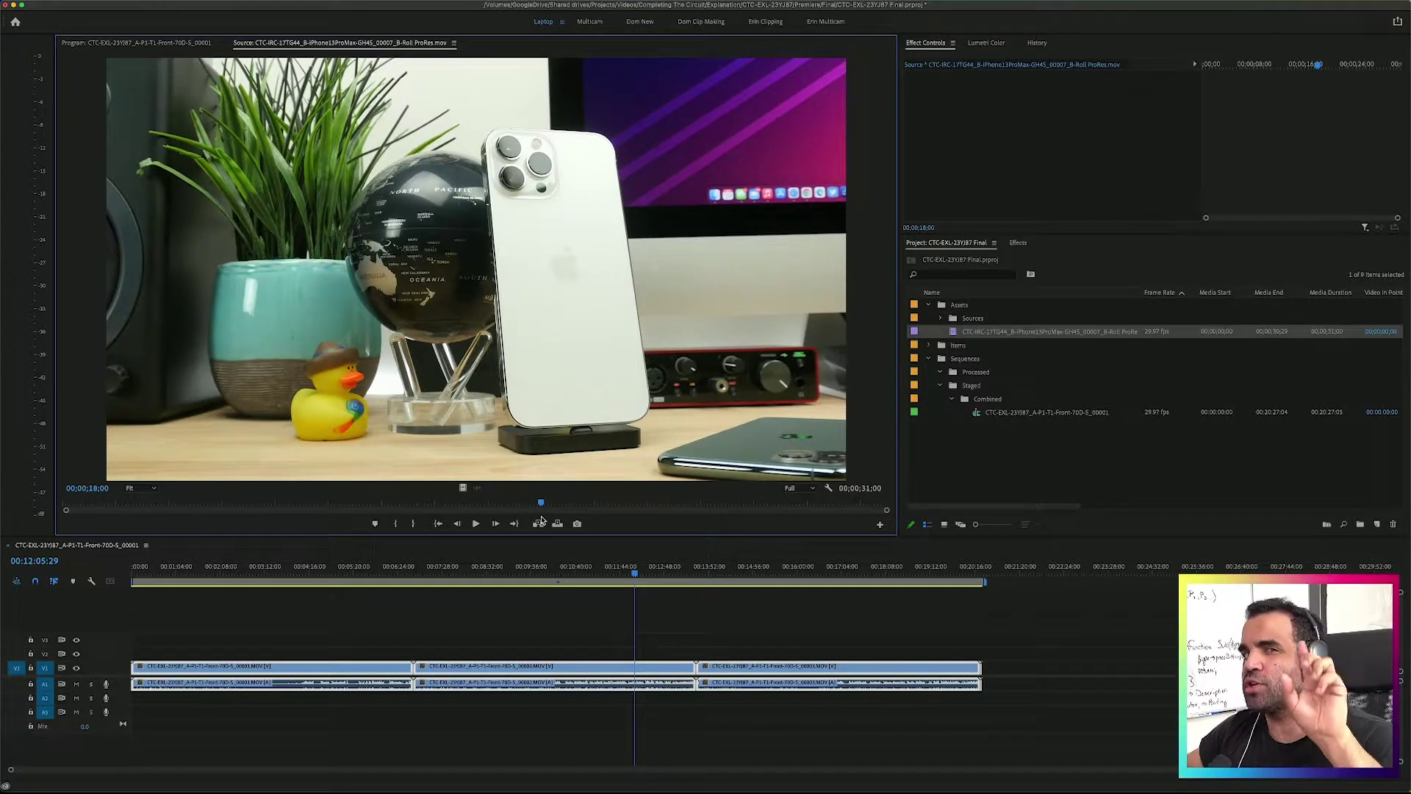
drag(543, 504, 660, 505)
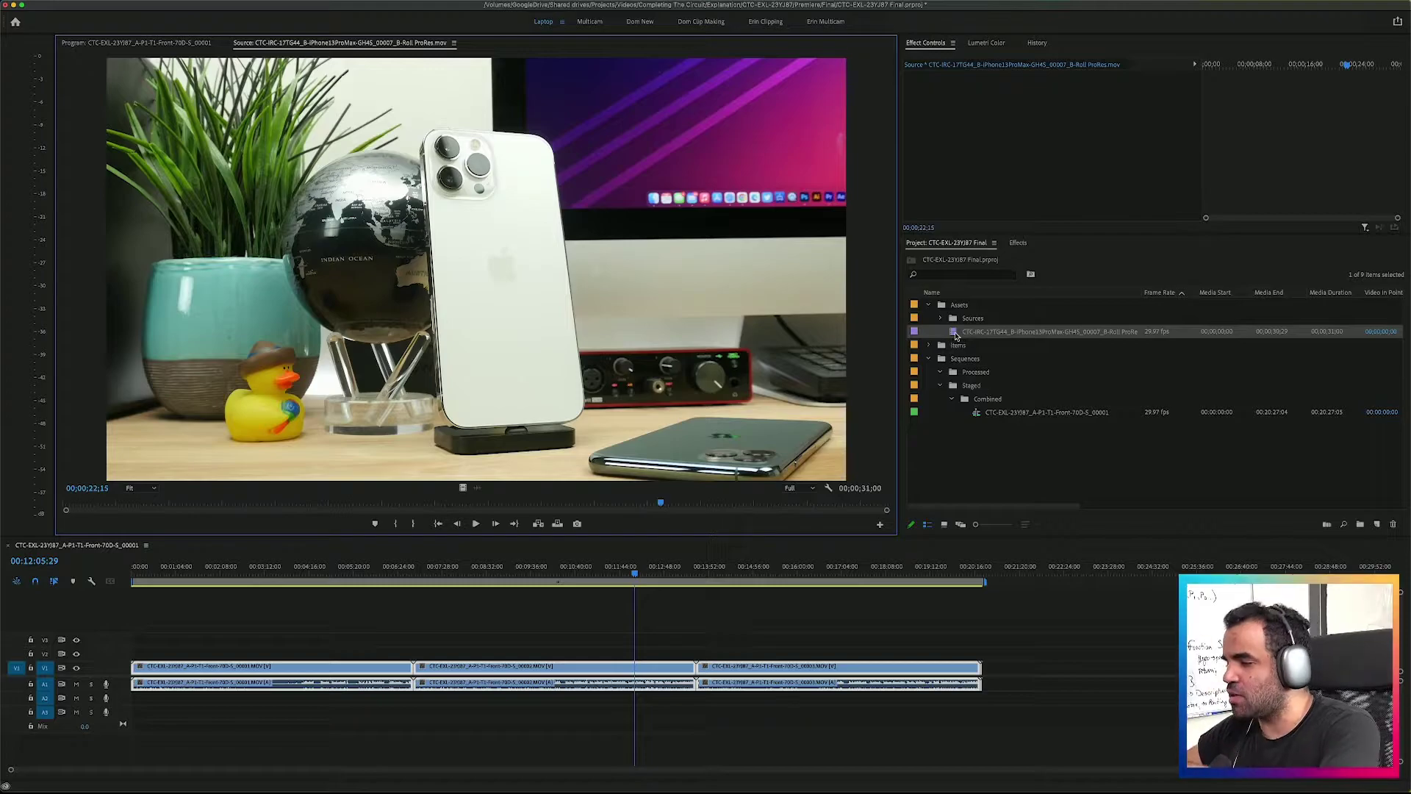
click(955, 336)
Delete the iPhone B-roll clip, then open Export Media for the combined sequence and its presets.
key(Delete)
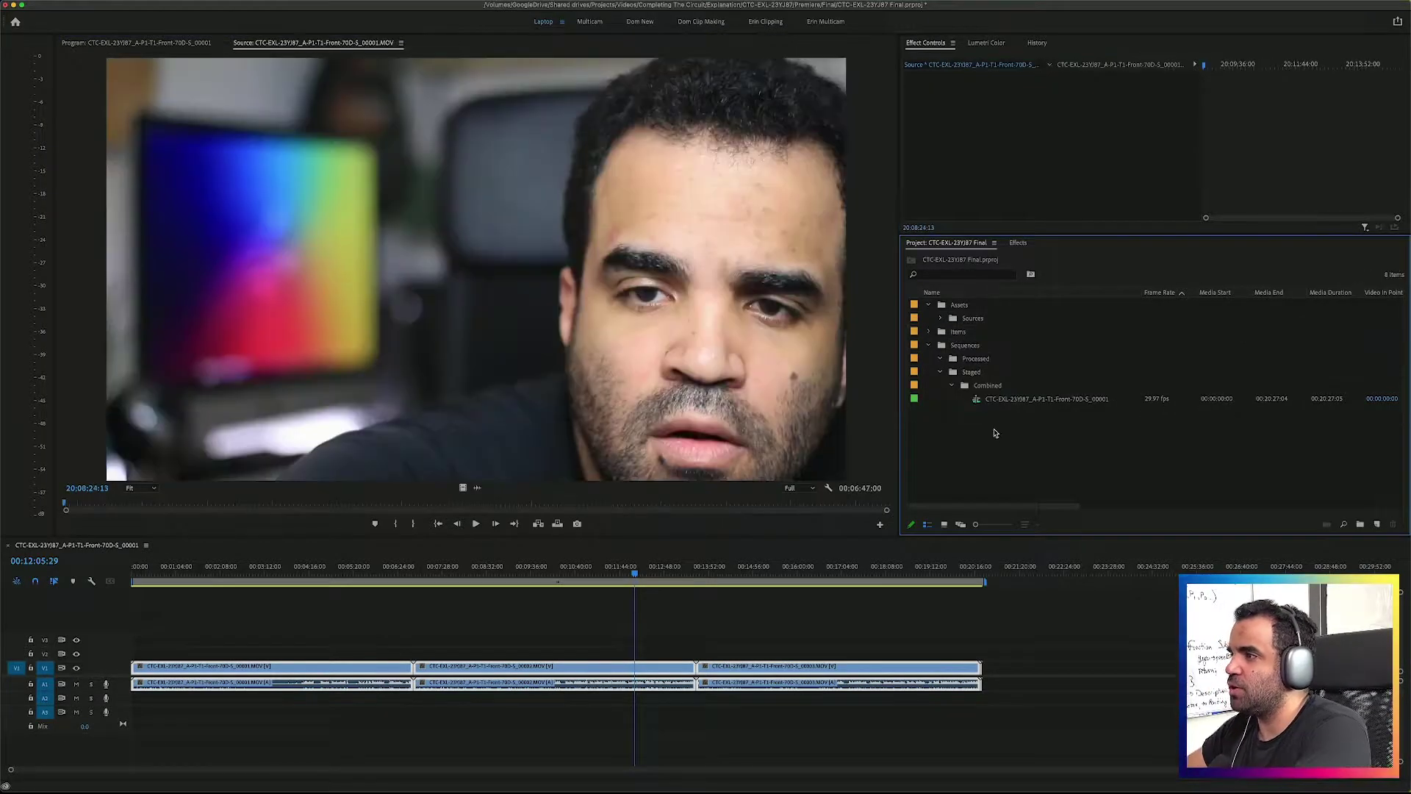
right_click(974, 404)
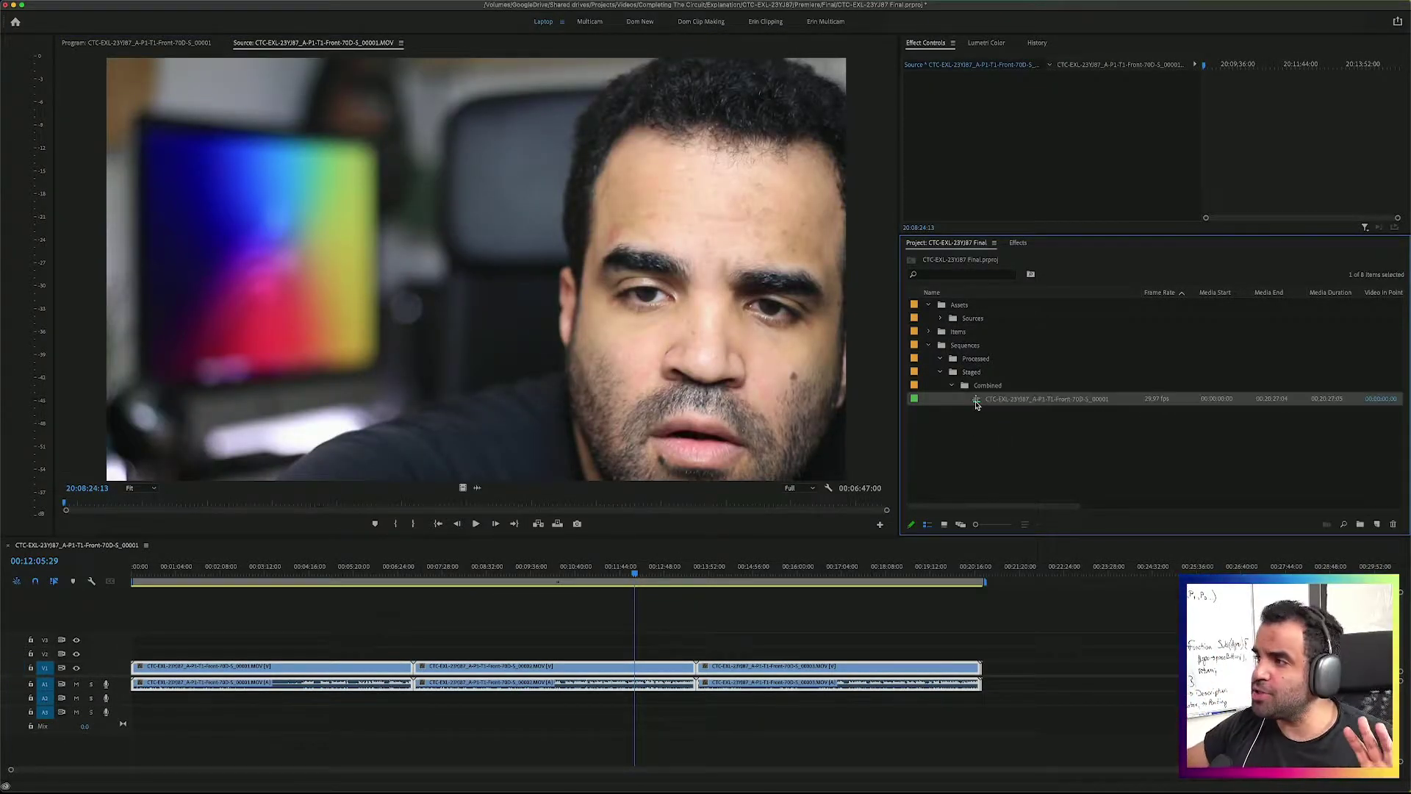
click(1042, 738)
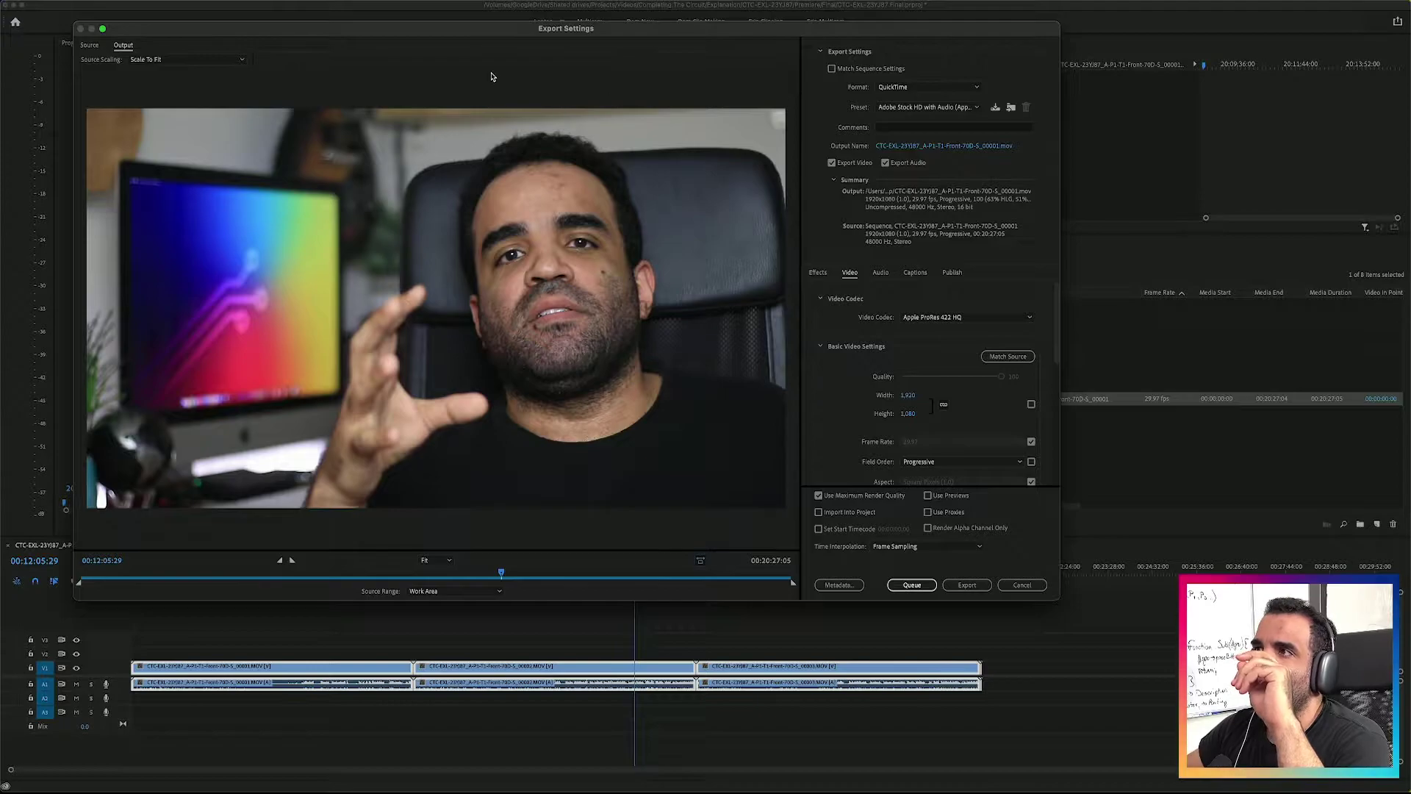
drag(463, 33, 610, 85)
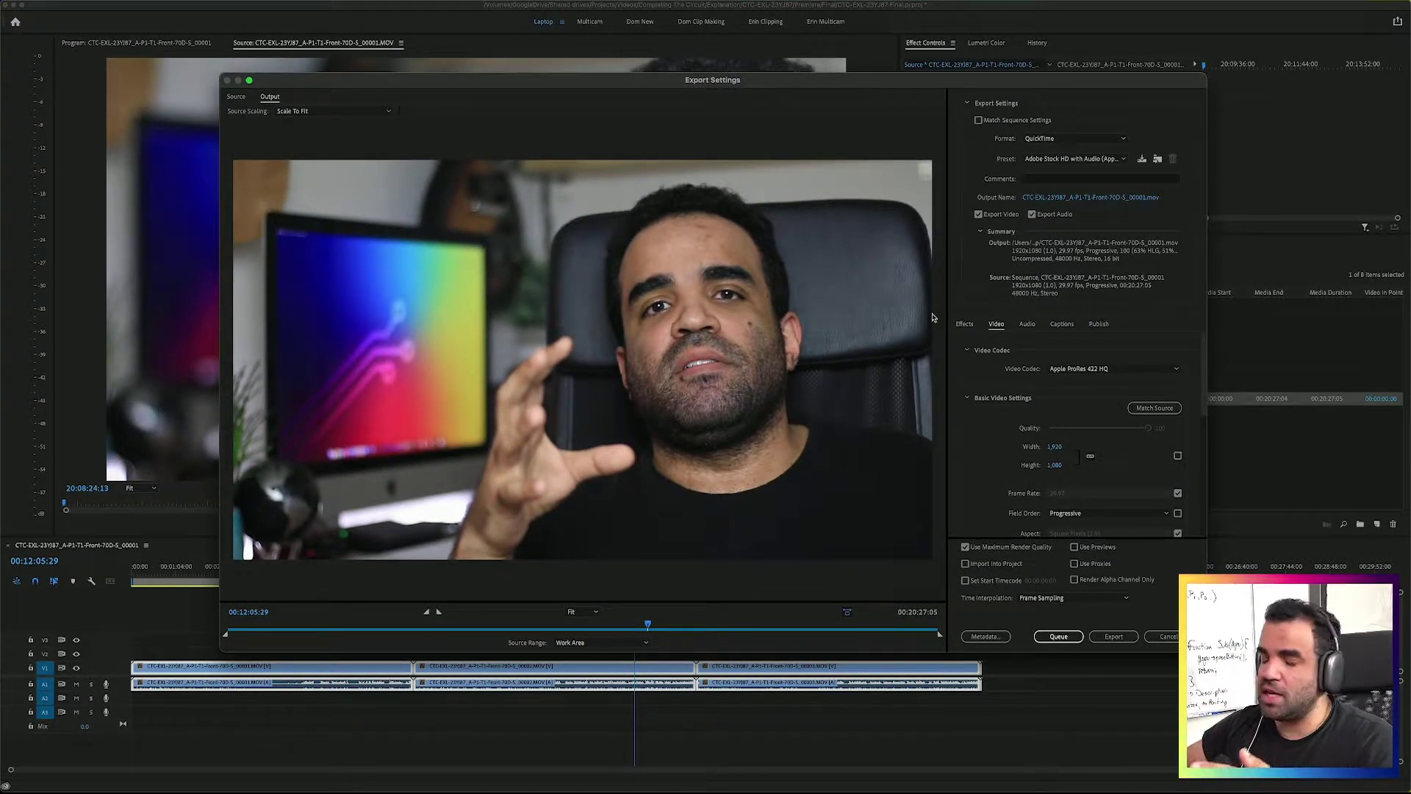
click(1077, 158)
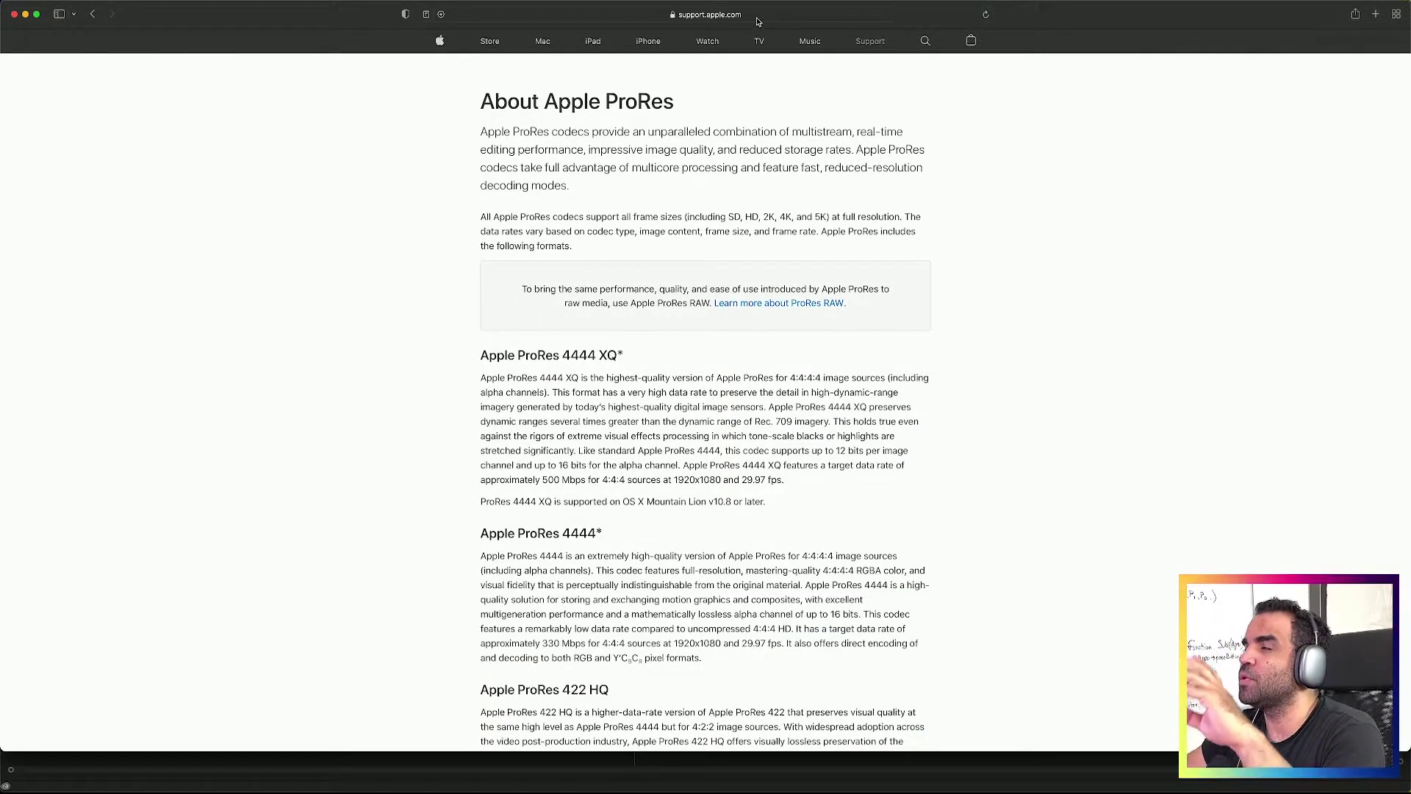
Scroll Apple's ProRes page and highlight the 1920x1080 and 29.97 fps figures.
scroll(810, 321, down, 5)
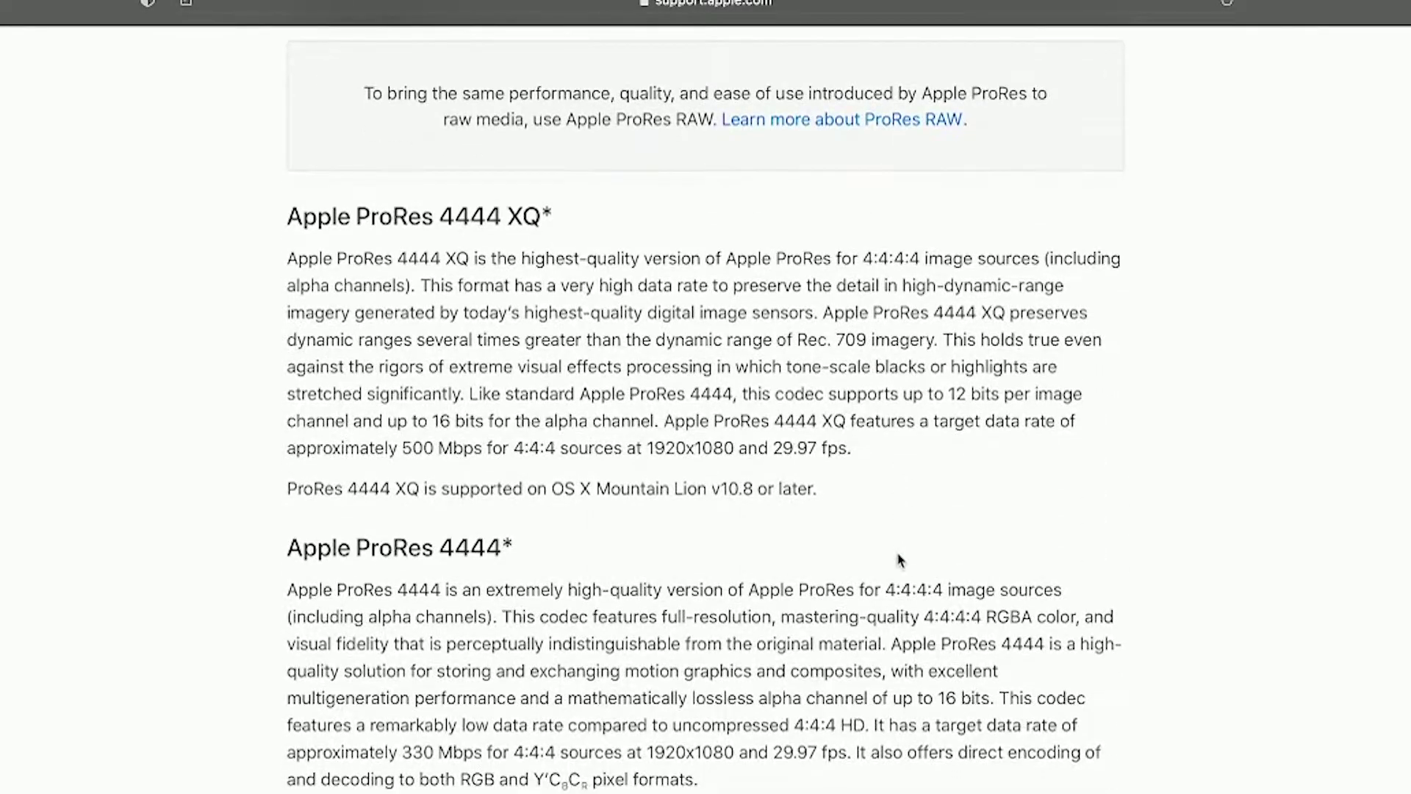
scroll(900, 560, down, 10)
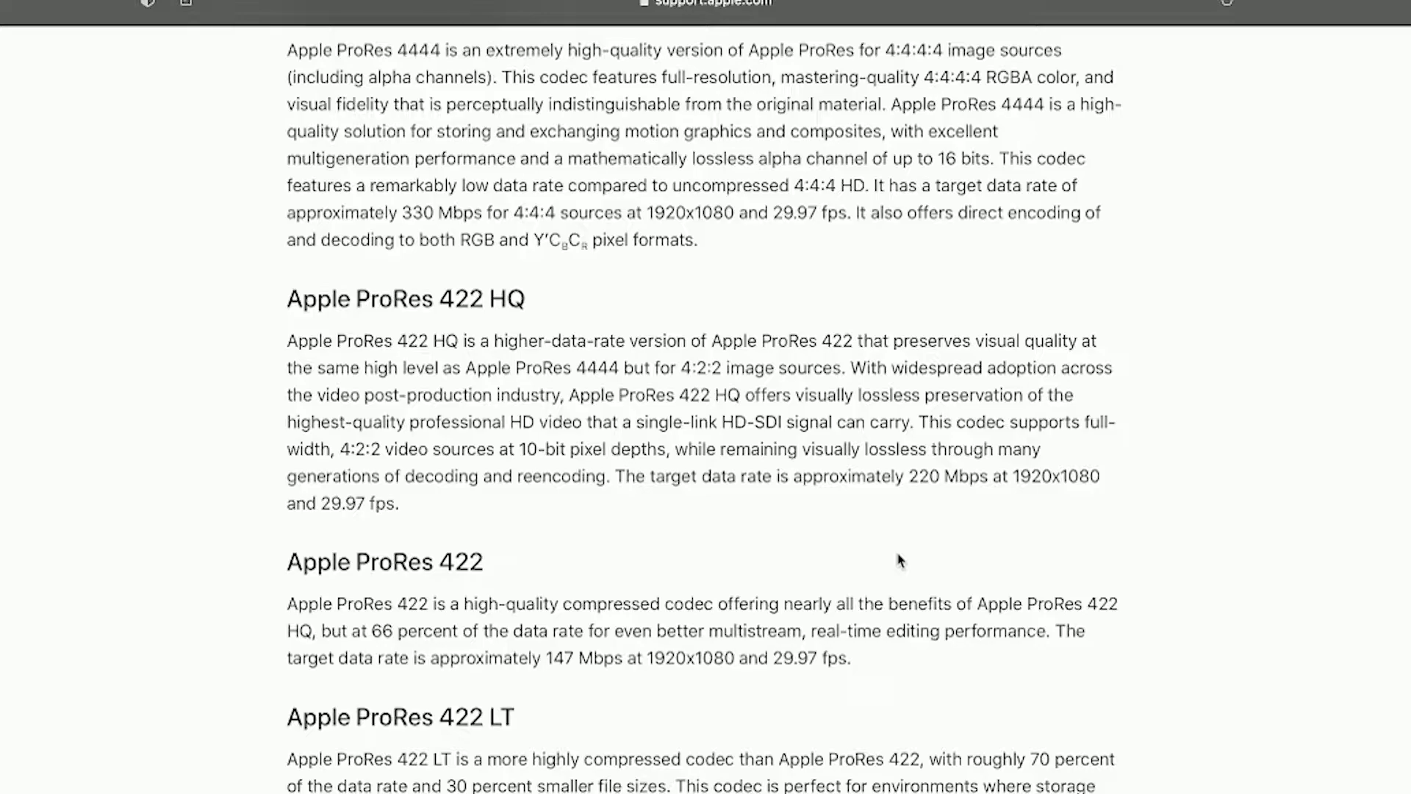
scroll(898, 560, up, 4)
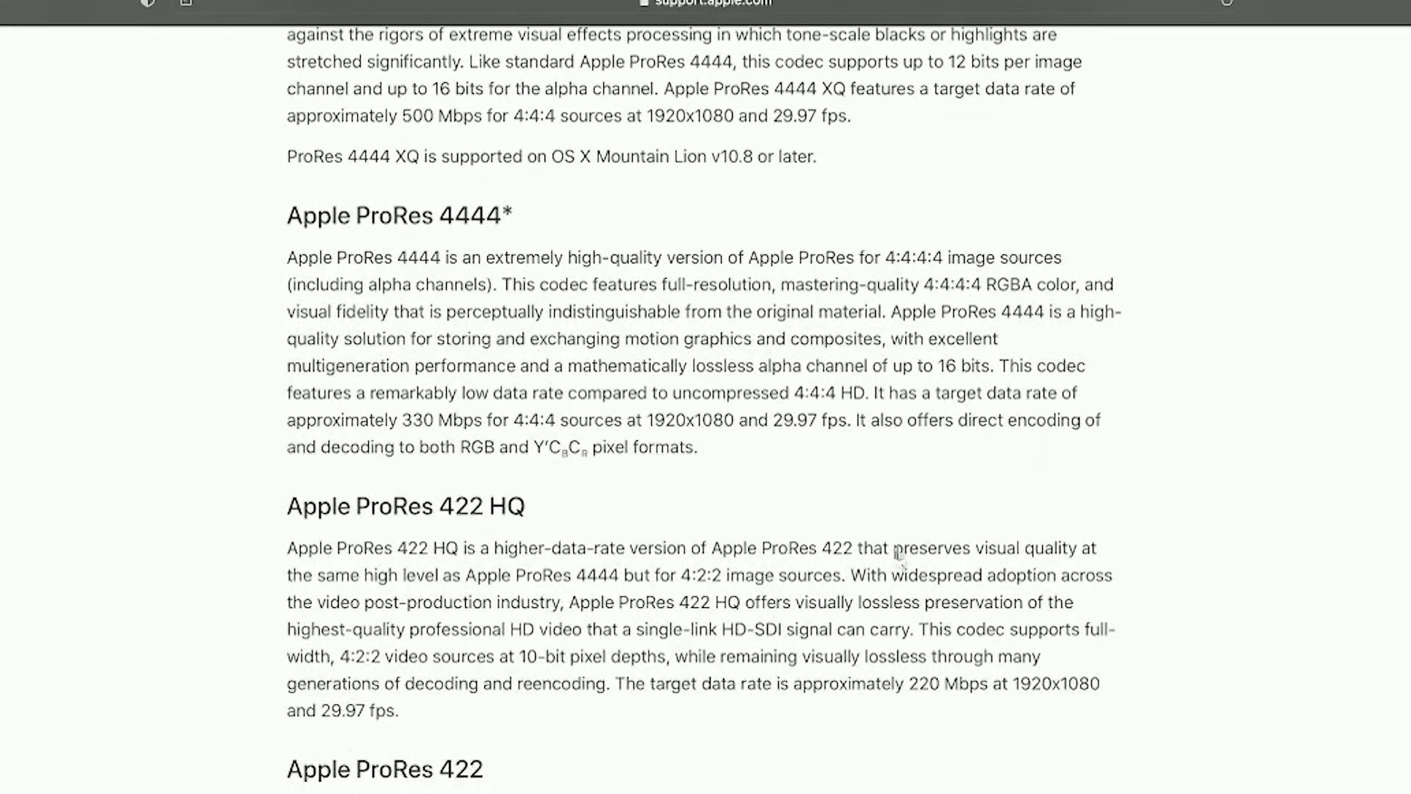
scroll(705, 397, down, 8)
drag(852, 432, 299, 379)
click(812, 428)
drag(877, 439, 654, 435)
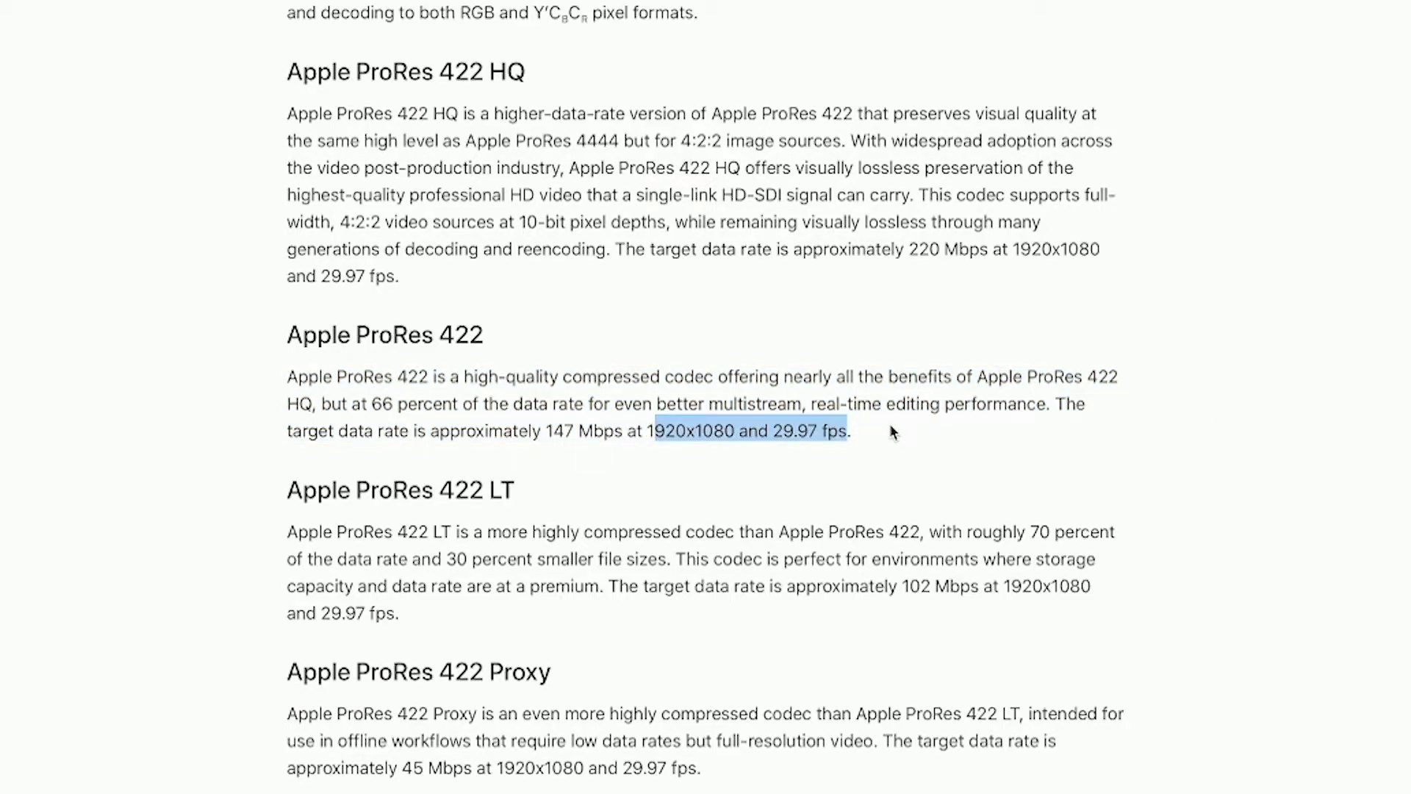
Highlight the 500 Mbps data rate and the full ProRes 4444 XQ description.
scroll(855, 262, up, 6)
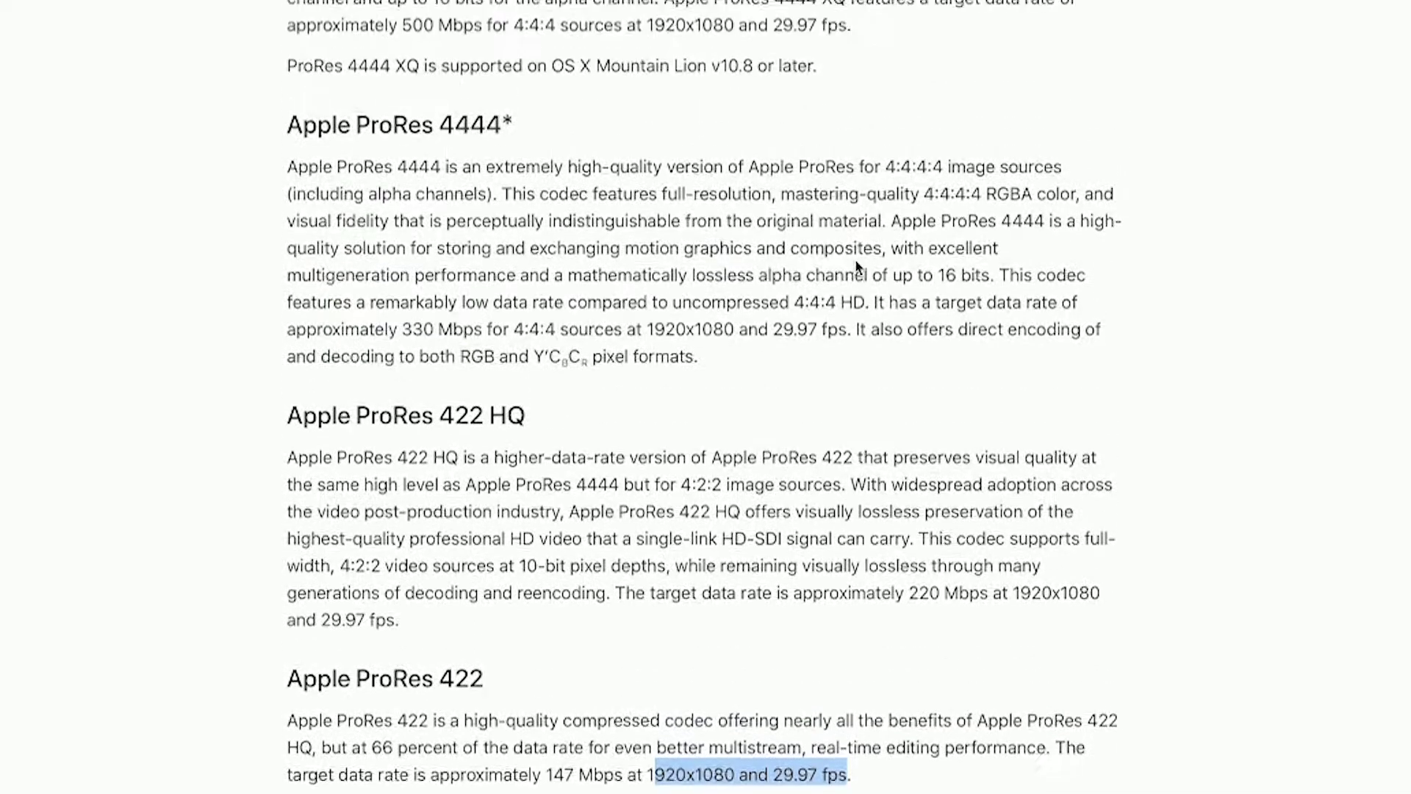
scroll(855, 263, up, 3)
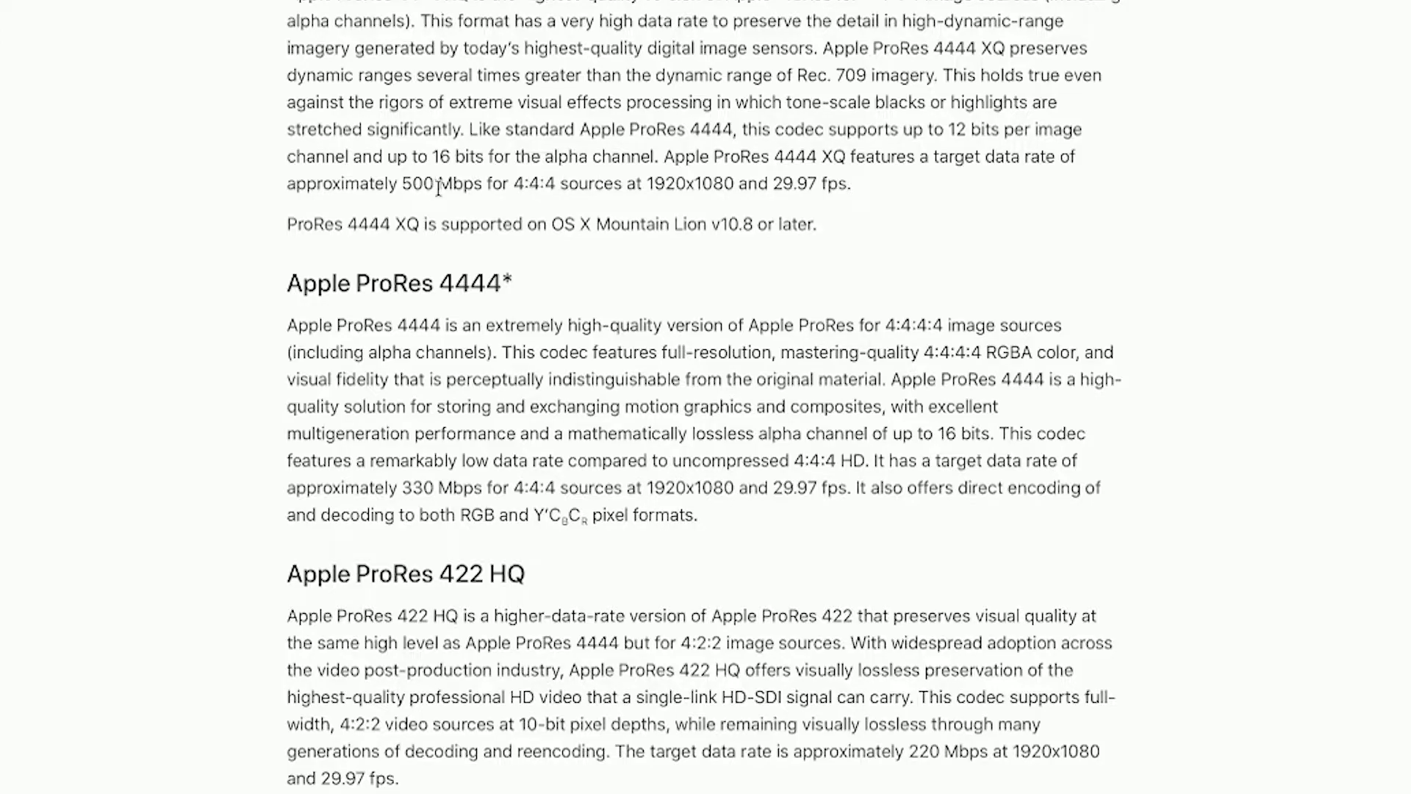
drag(482, 183, 406, 184)
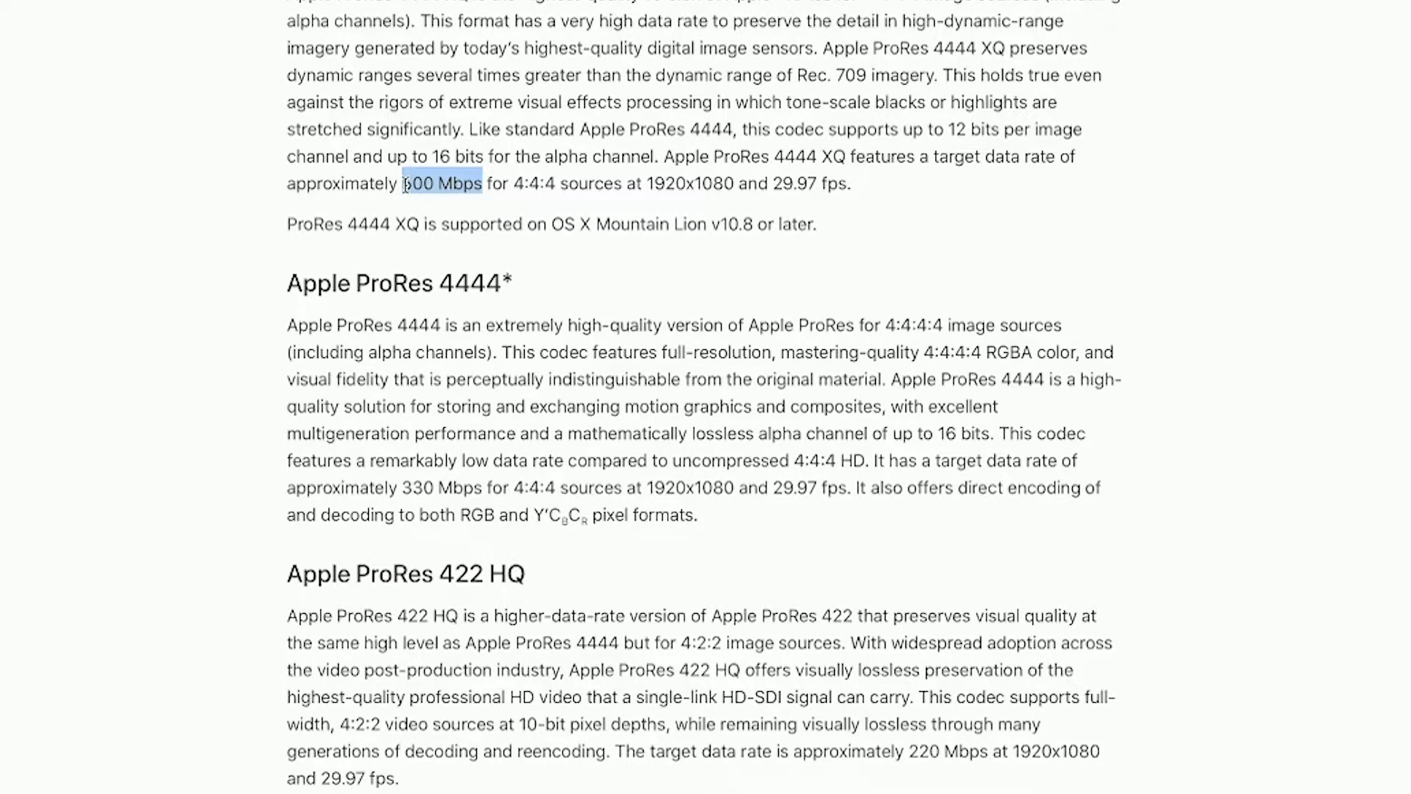
click(904, 146)
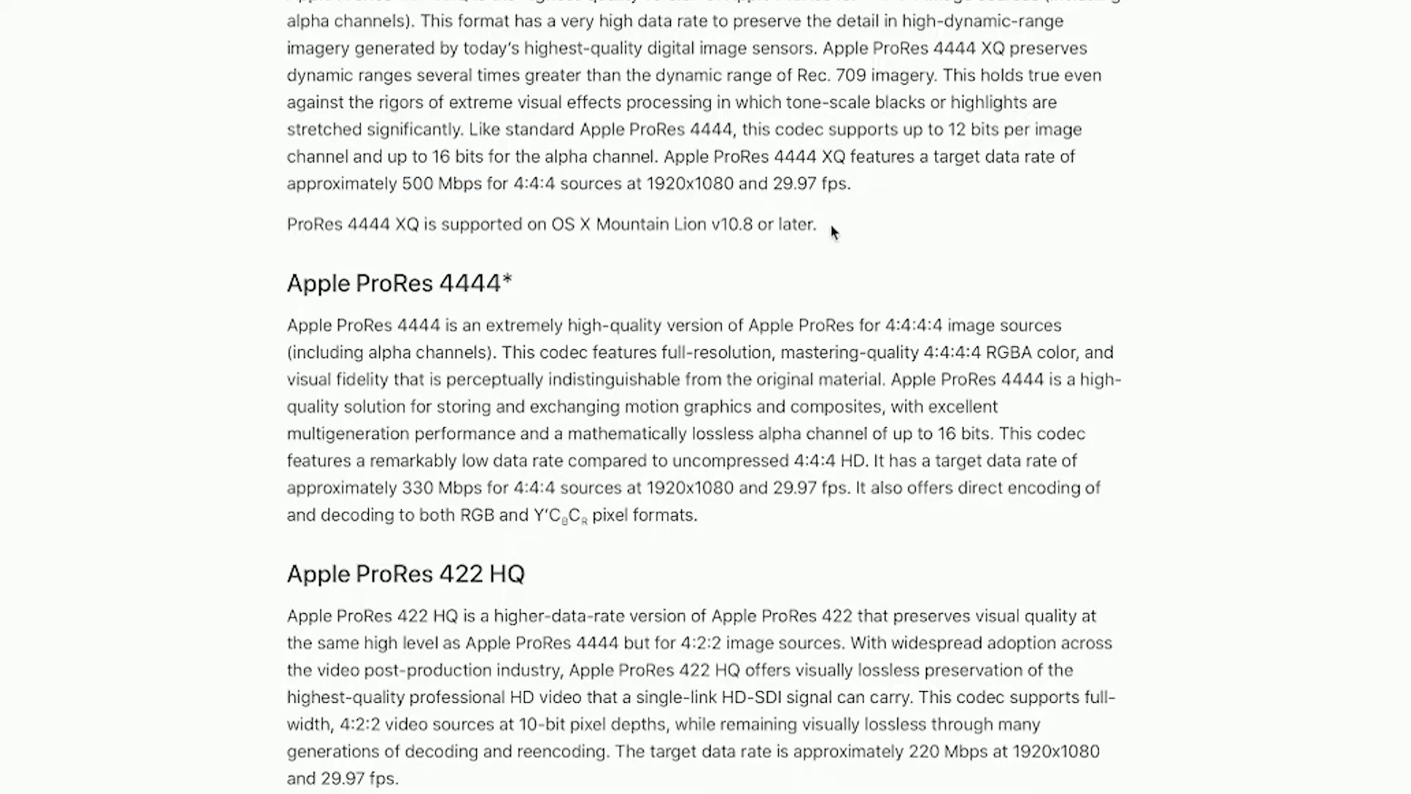
drag(398, 8, 1033, 2)
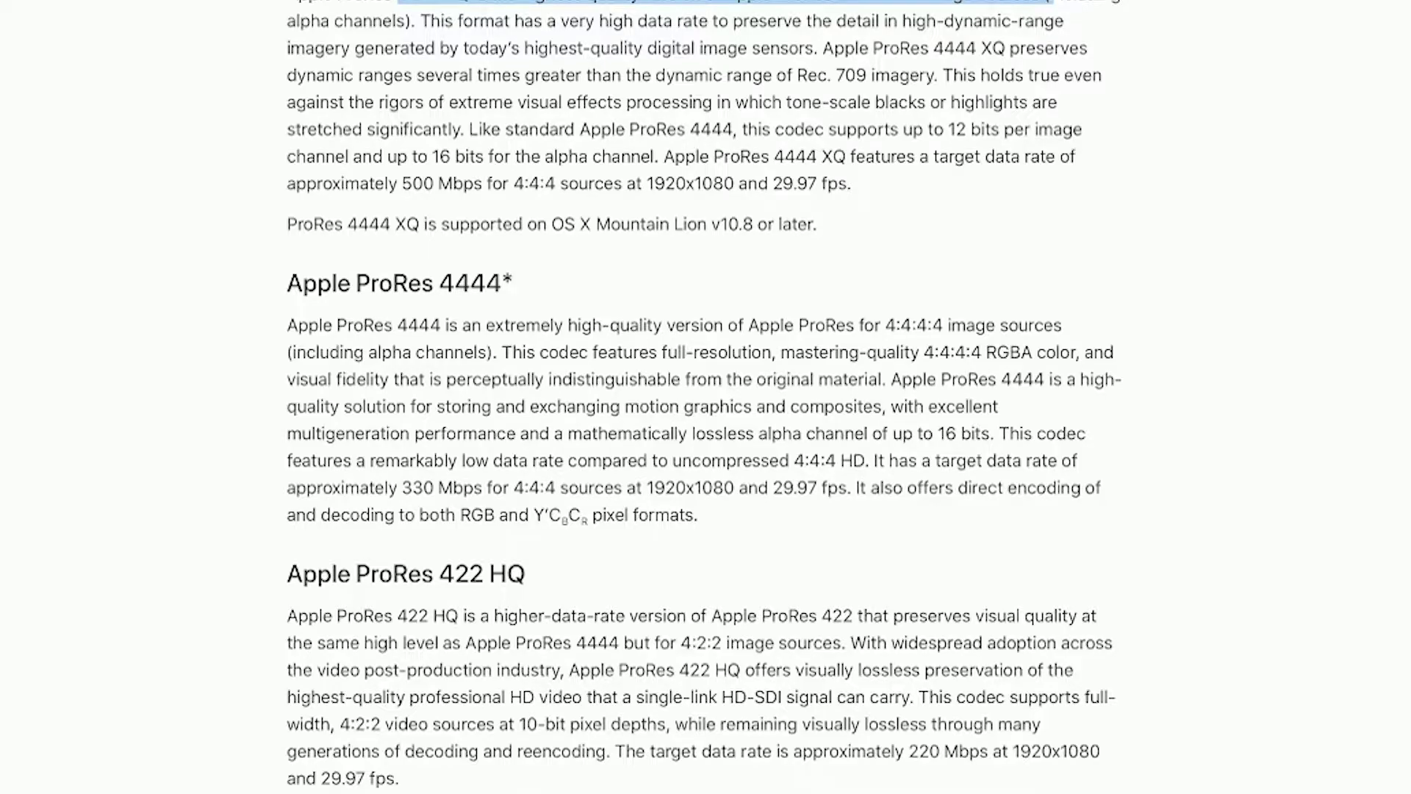
drag(852, 184, 290, 2)
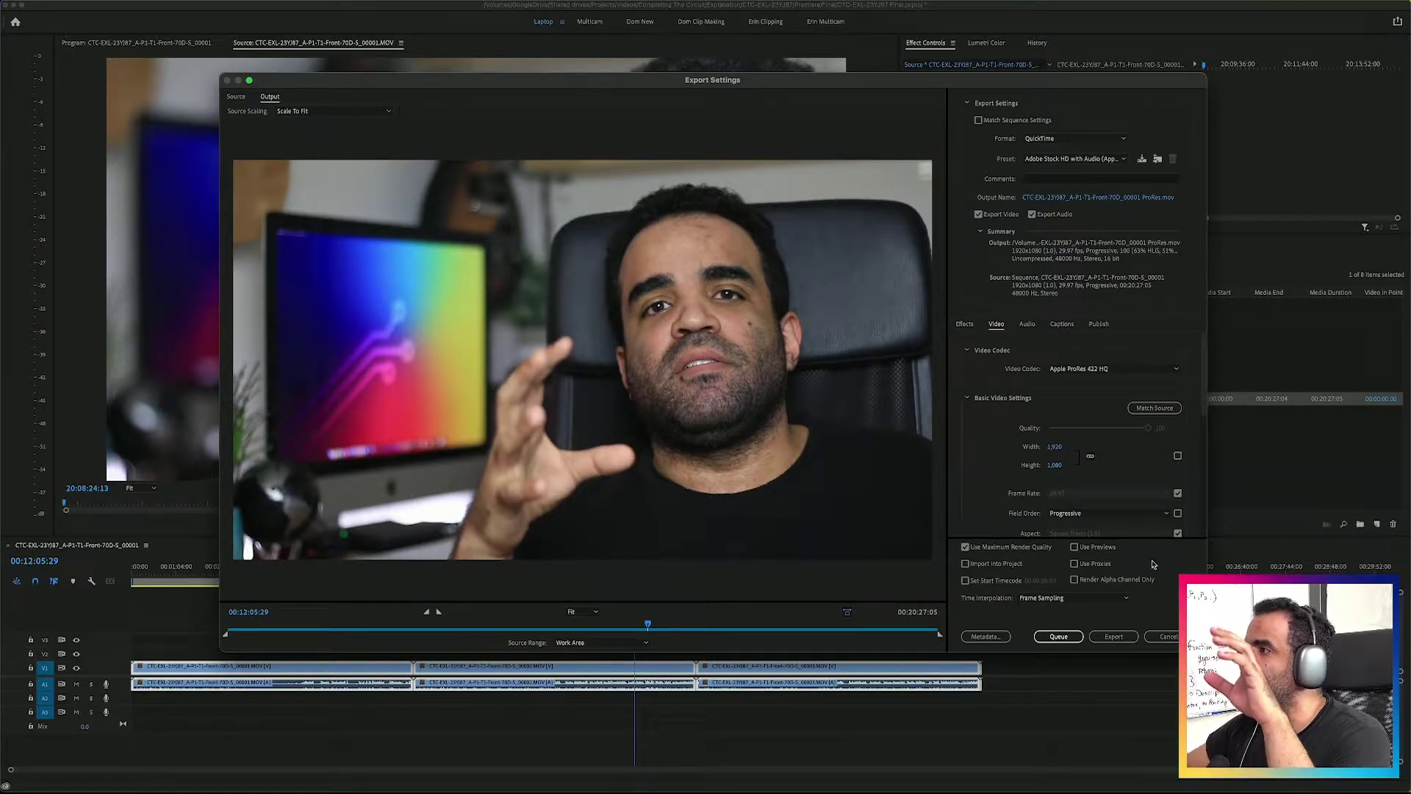
Keep the preset unchanged, cancel the direct export, and queue the sequence in Media Encoder.
click(1063, 160)
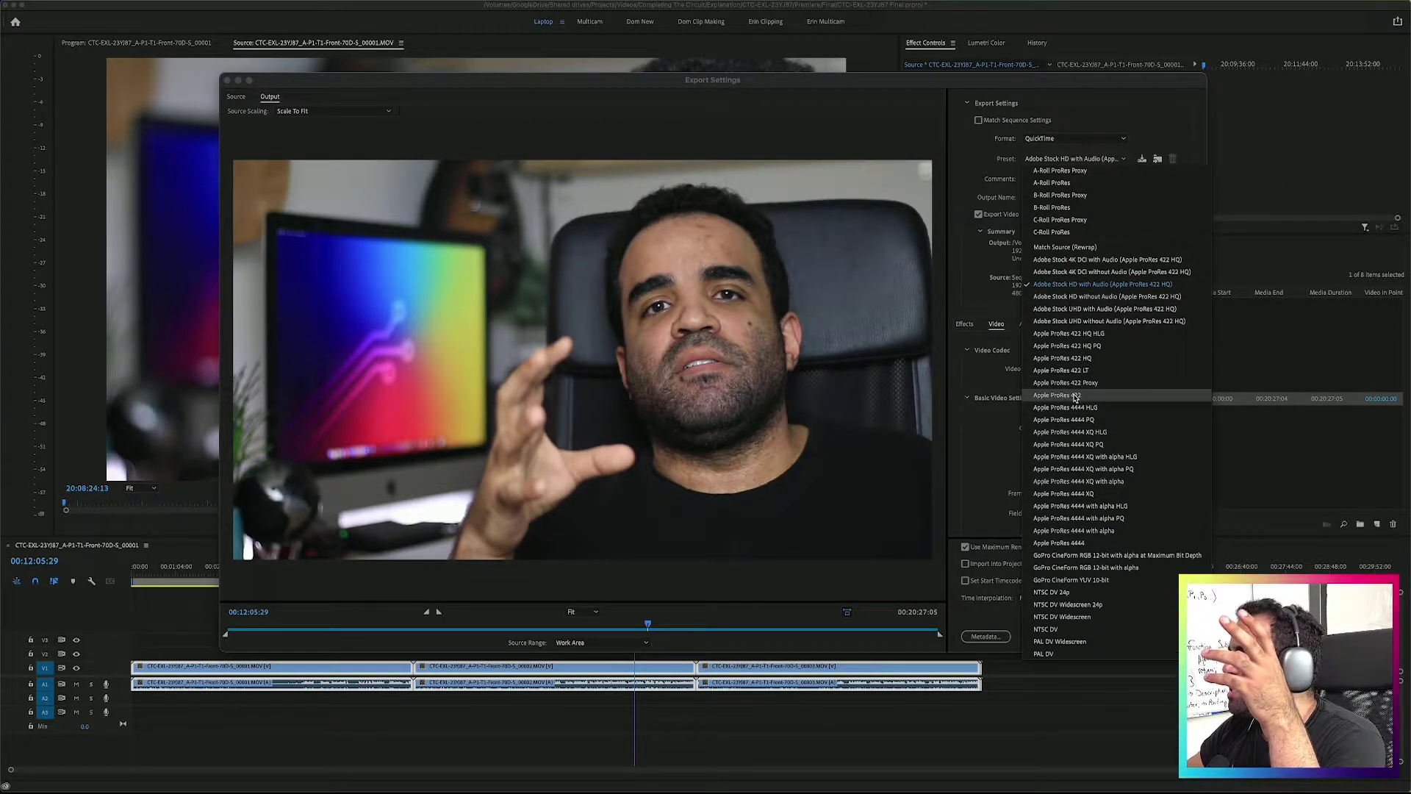
click(985, 269)
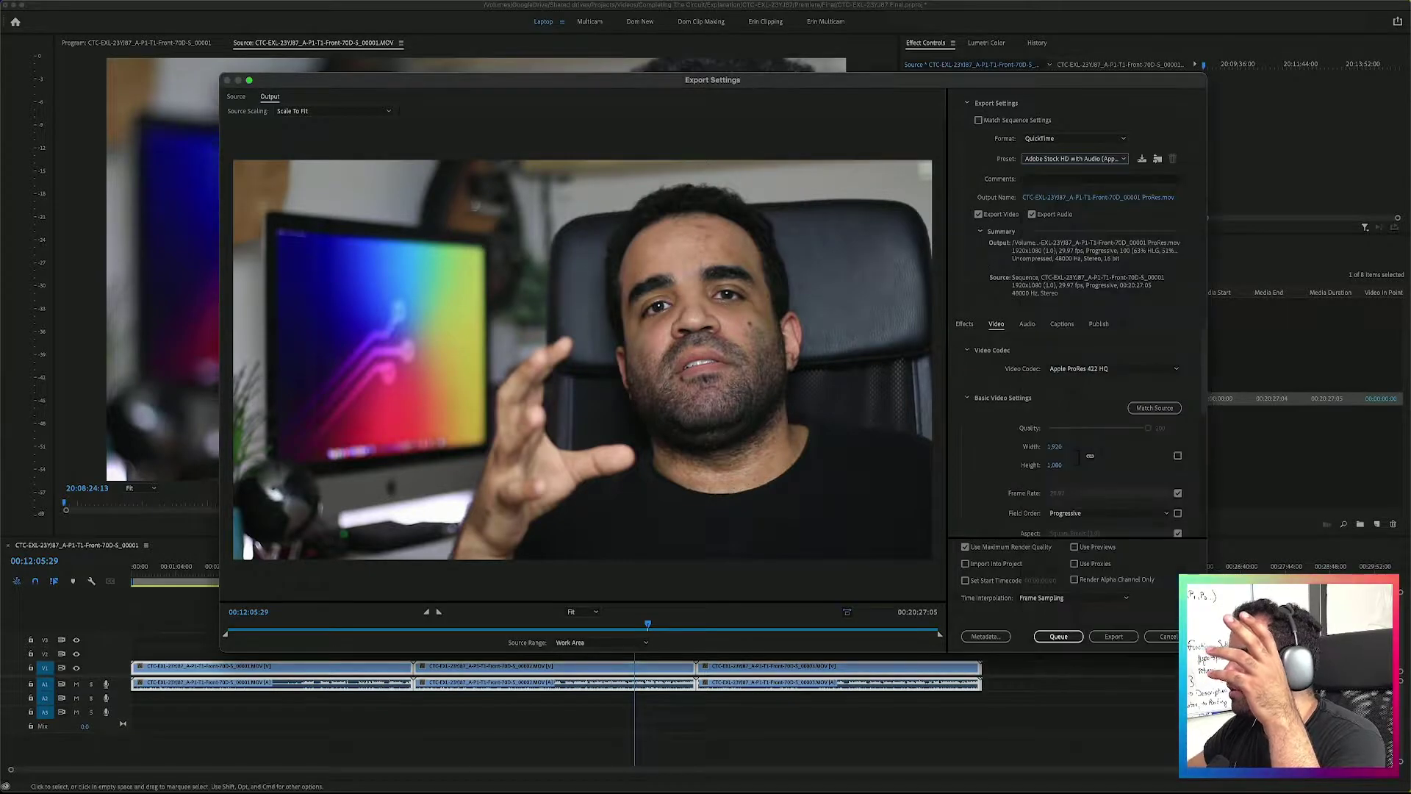
click(1108, 637)
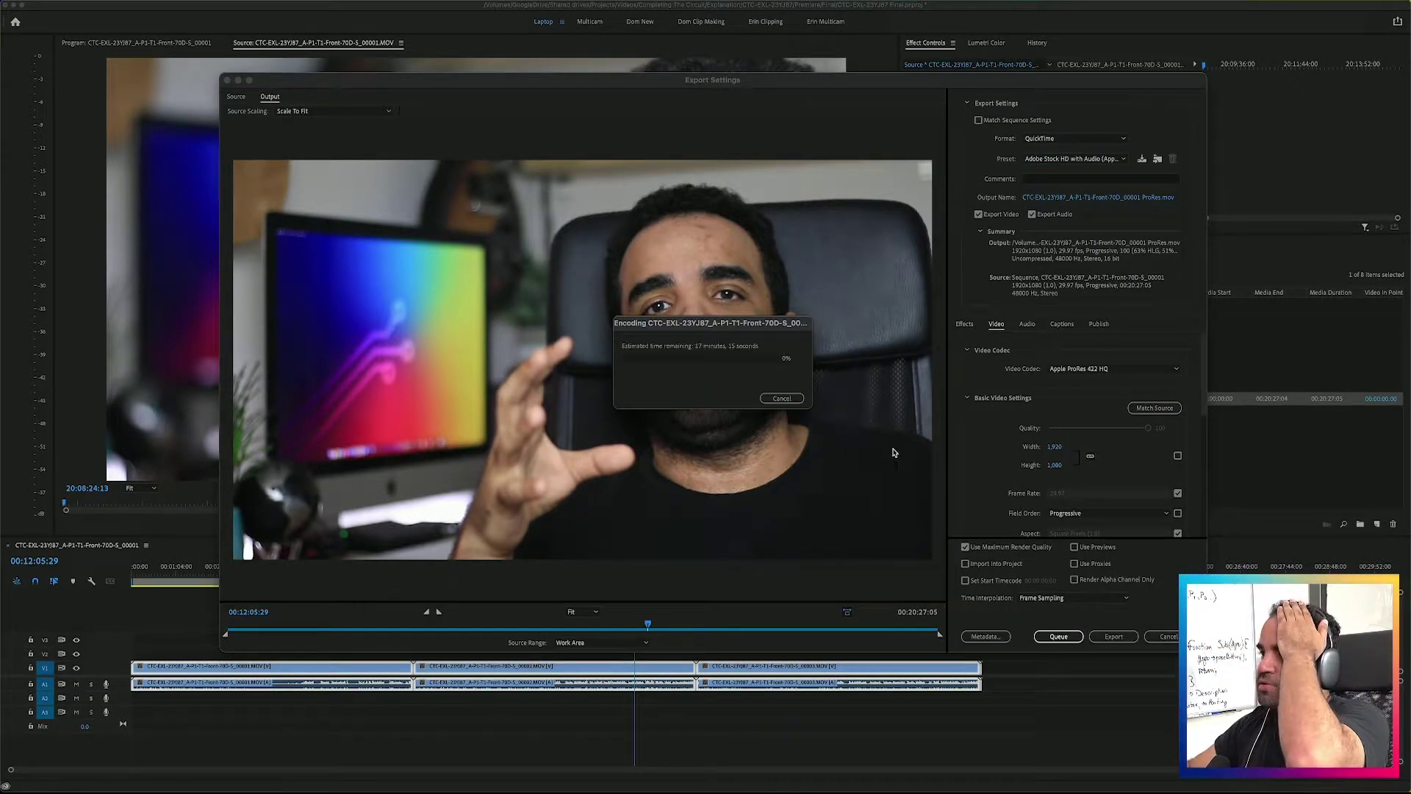
key(Escape)
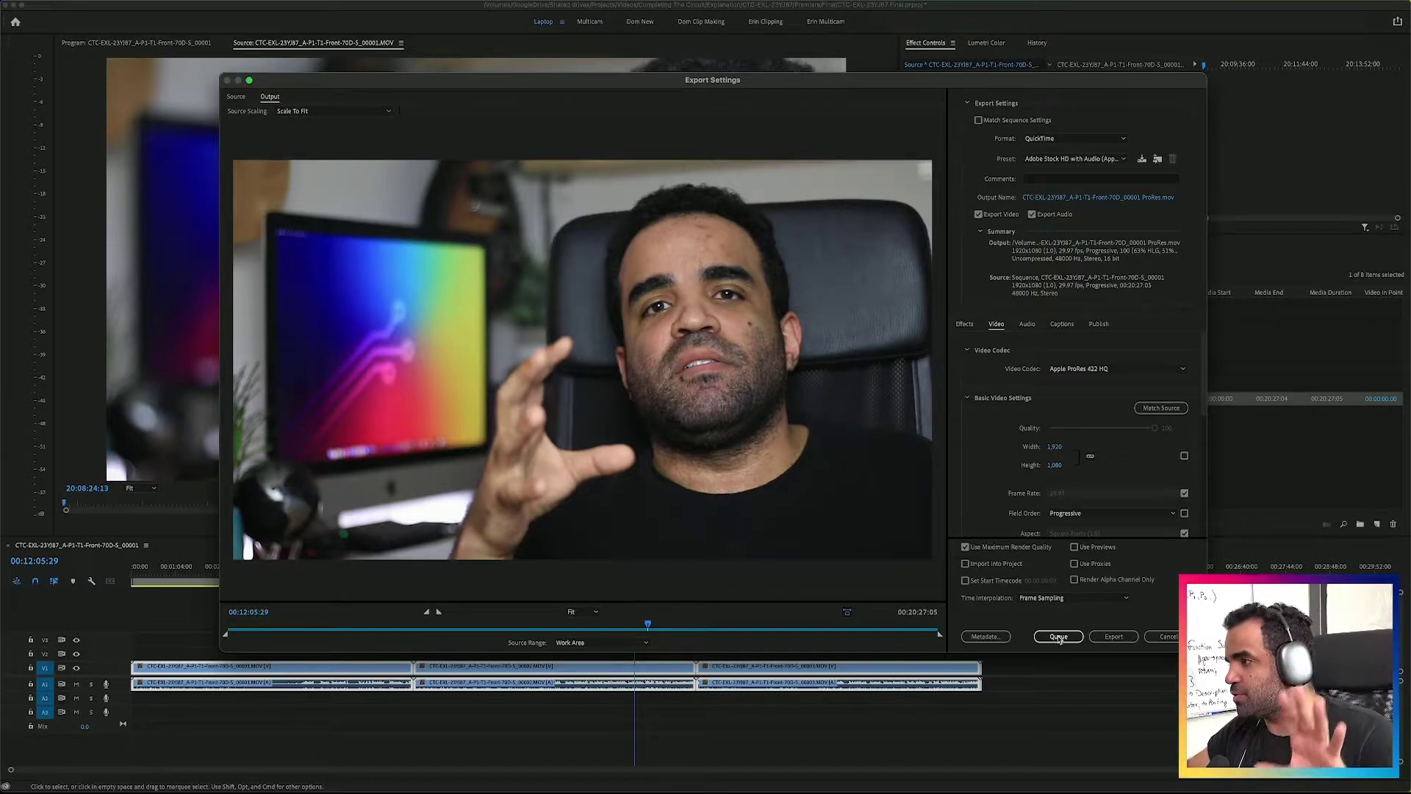
click(1058, 637)
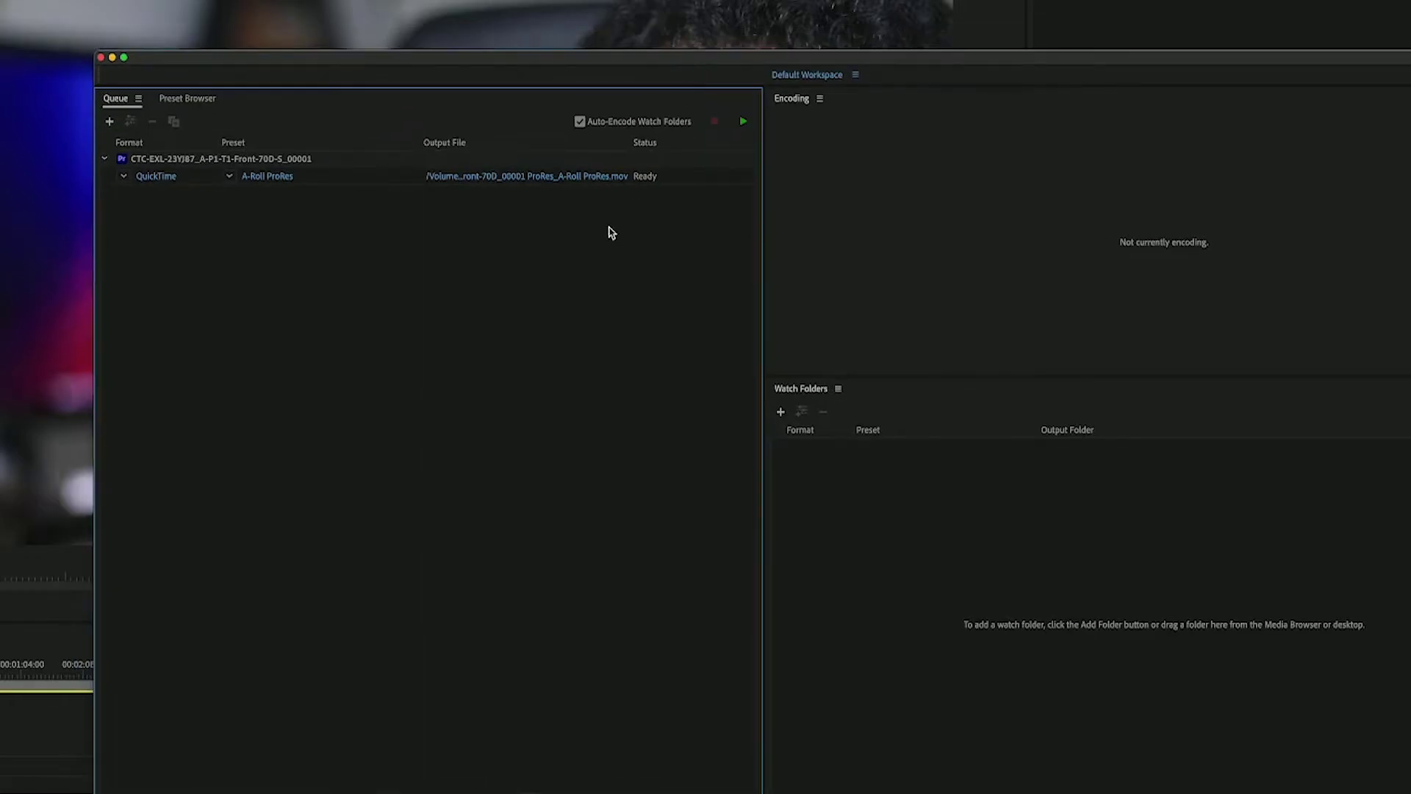
Check the queued A-Roll ProRes job's settings, then open the A-Roll ProRes preset settings from the Preset Browser.
click(371, 183)
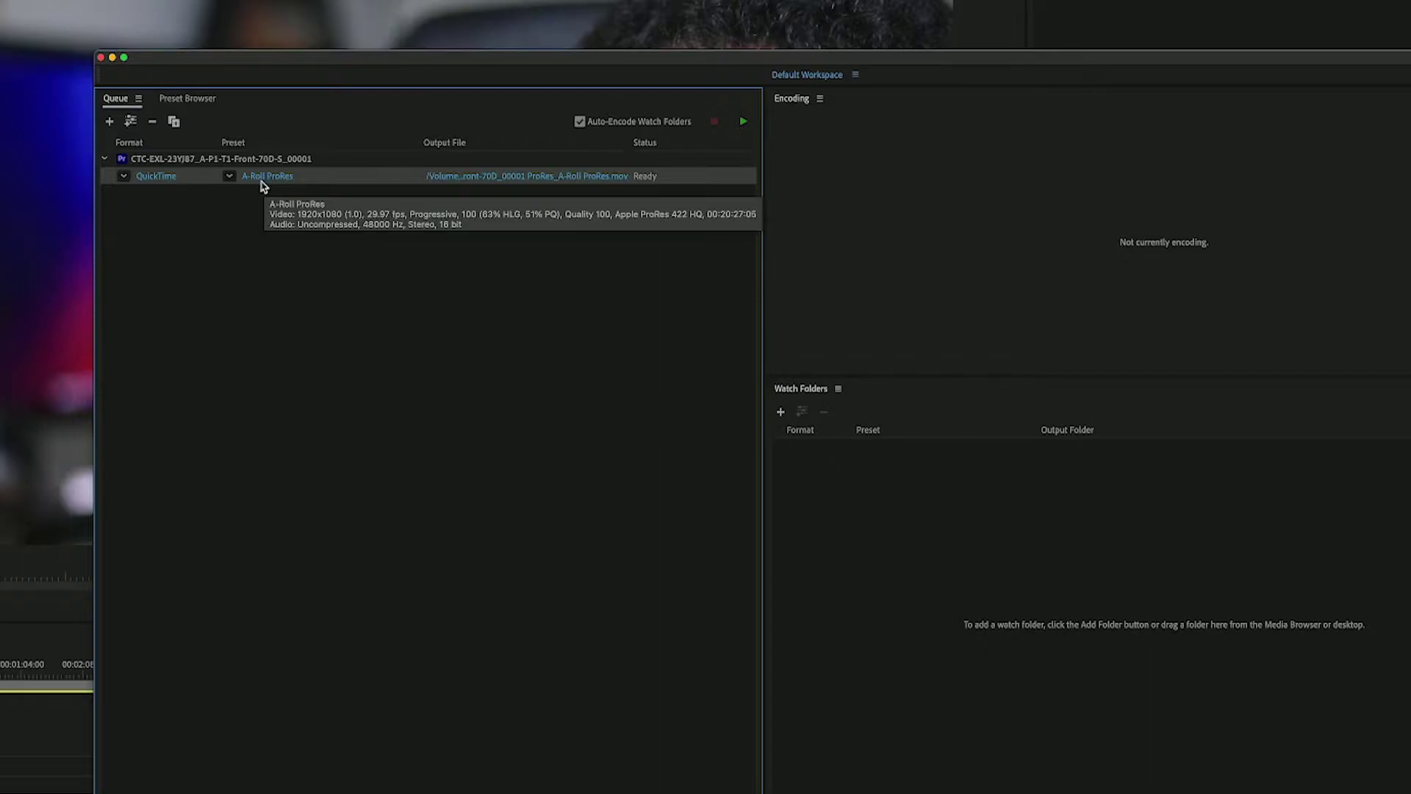
click(266, 183)
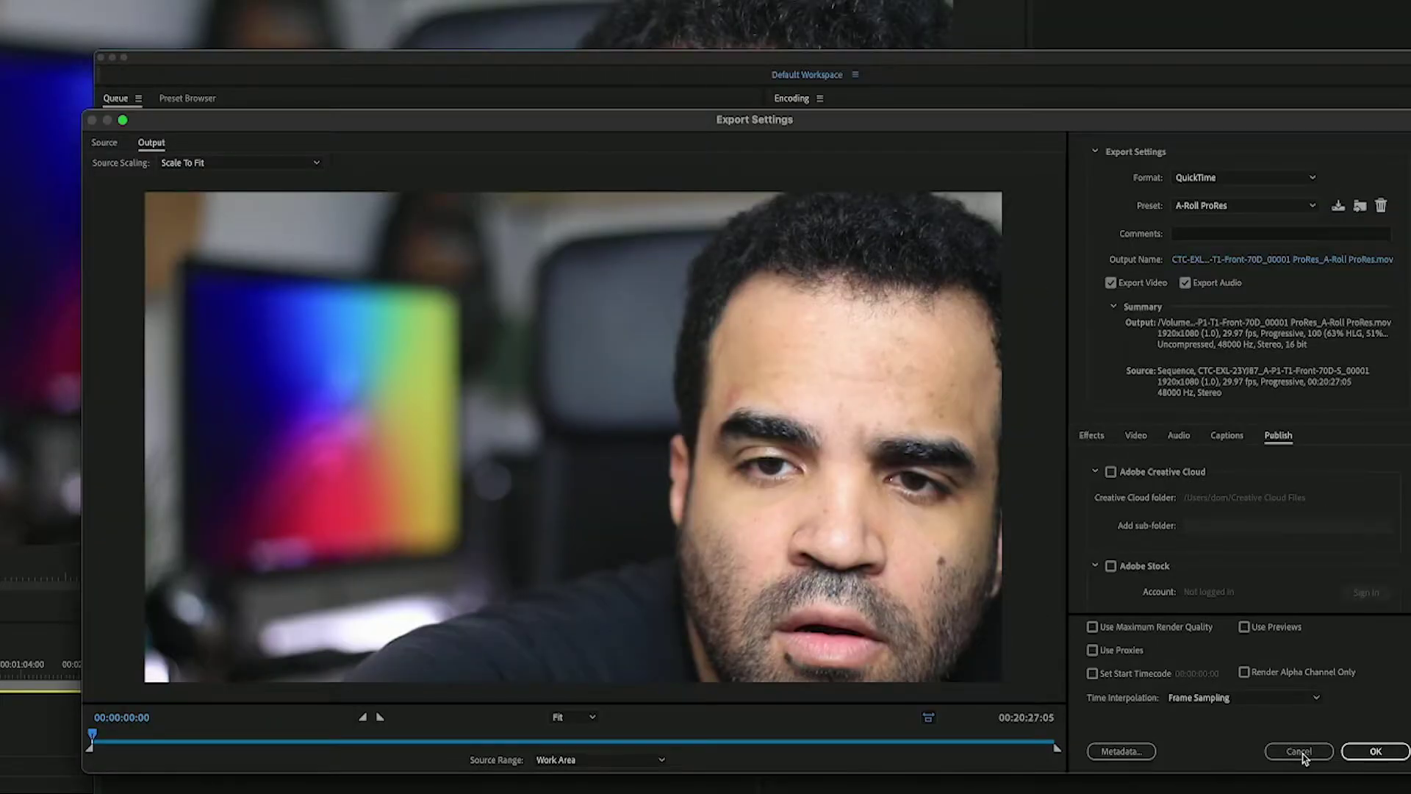
click(1299, 756)
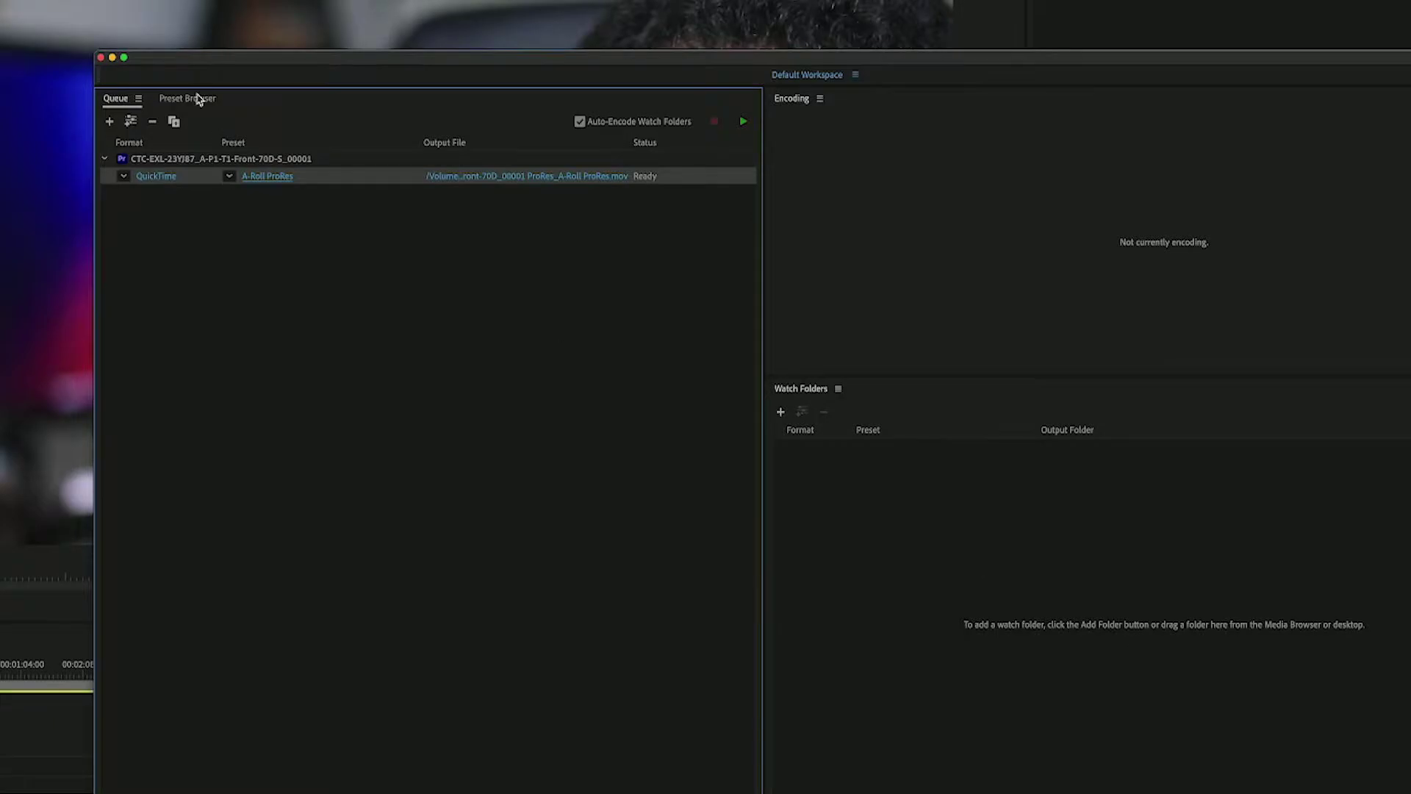
click(197, 101)
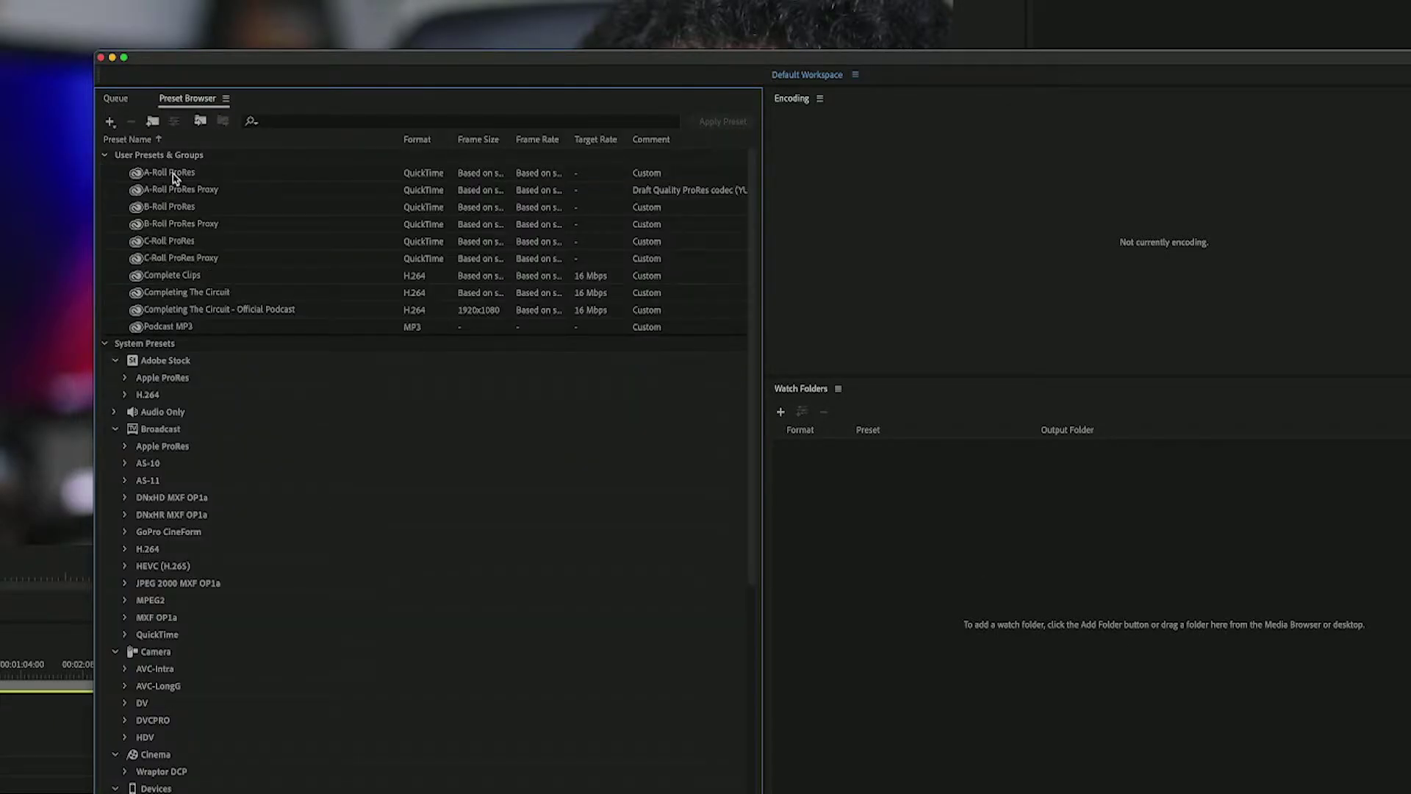
right_click(174, 178)
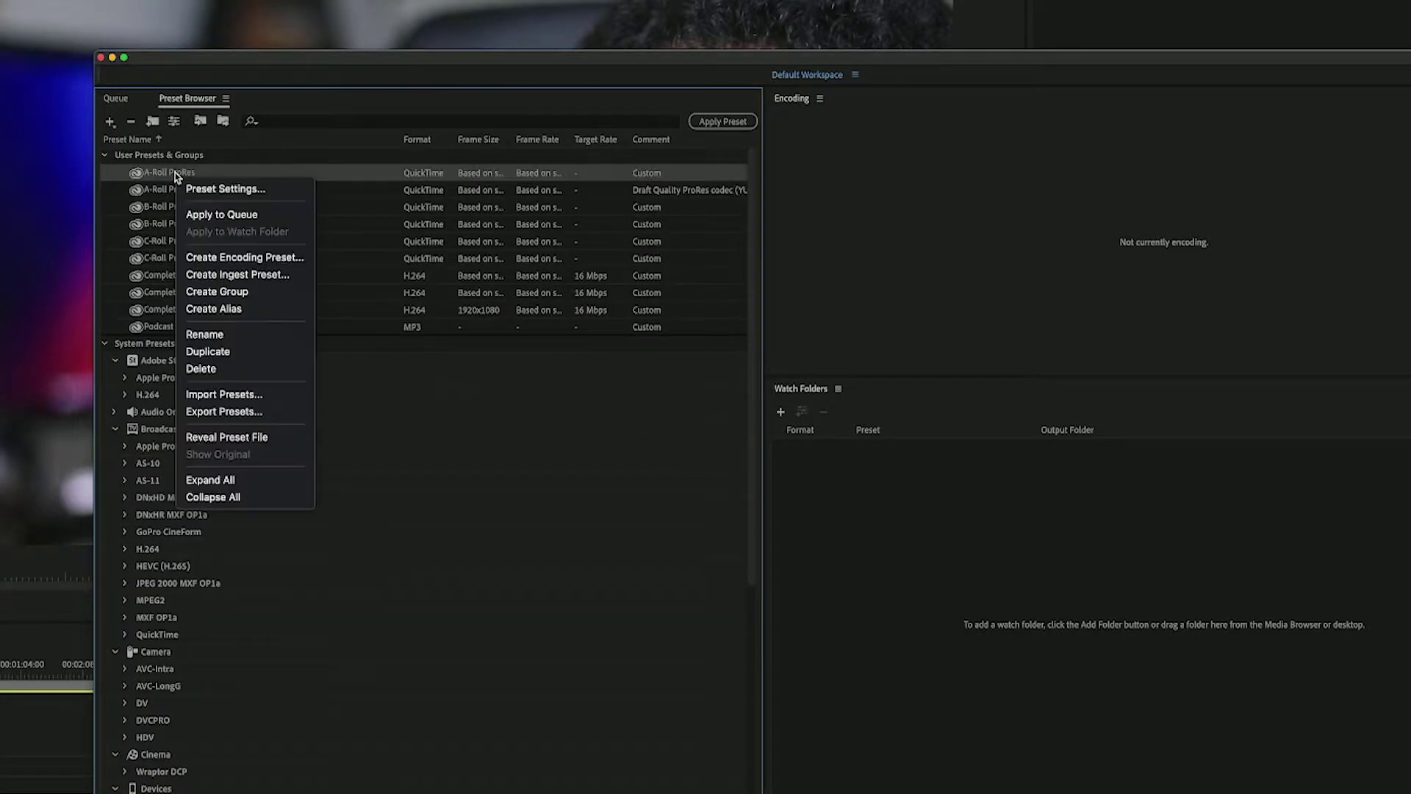
click(245, 192)
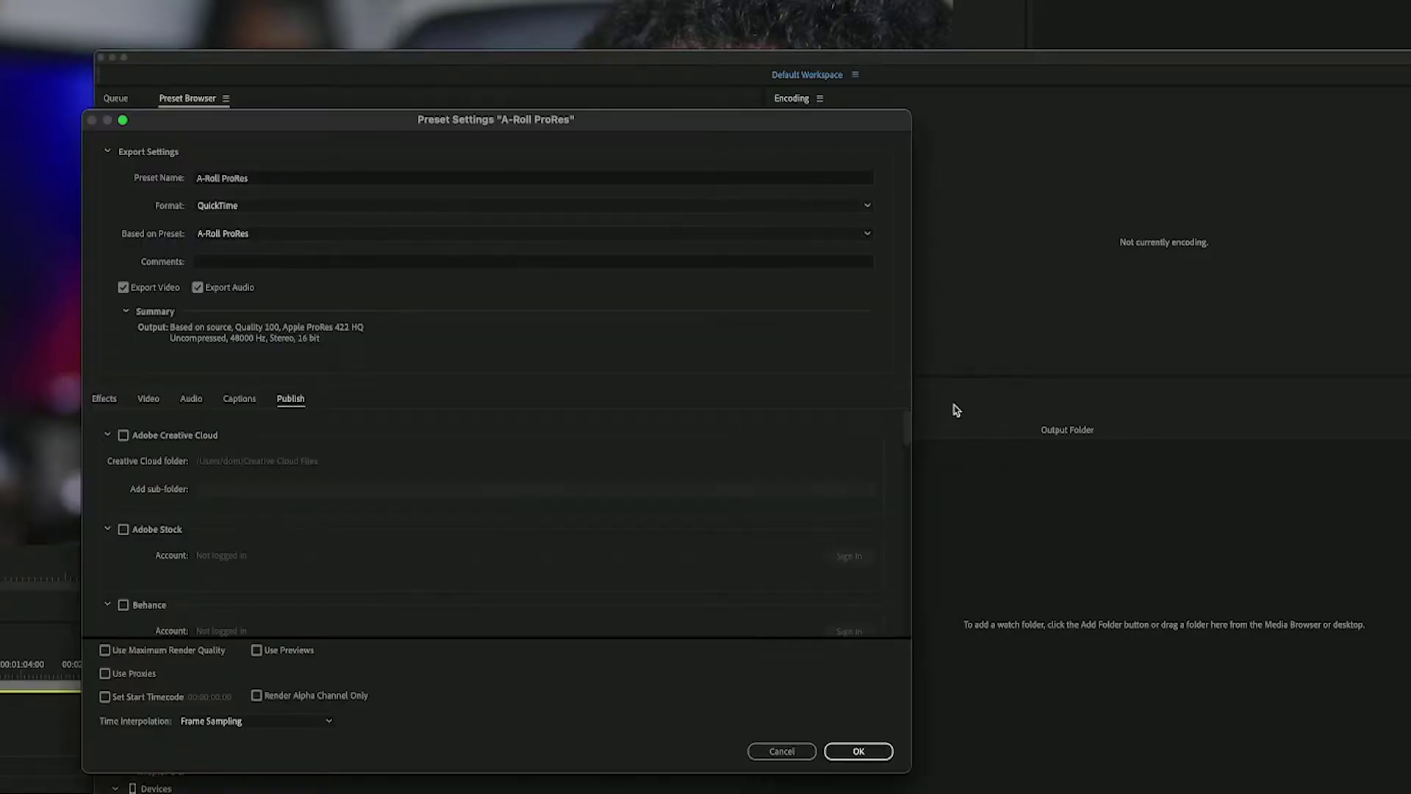
Move the Preset Settings window right and view its Effects, then Video tabs.
drag(356, 119, 582, 138)
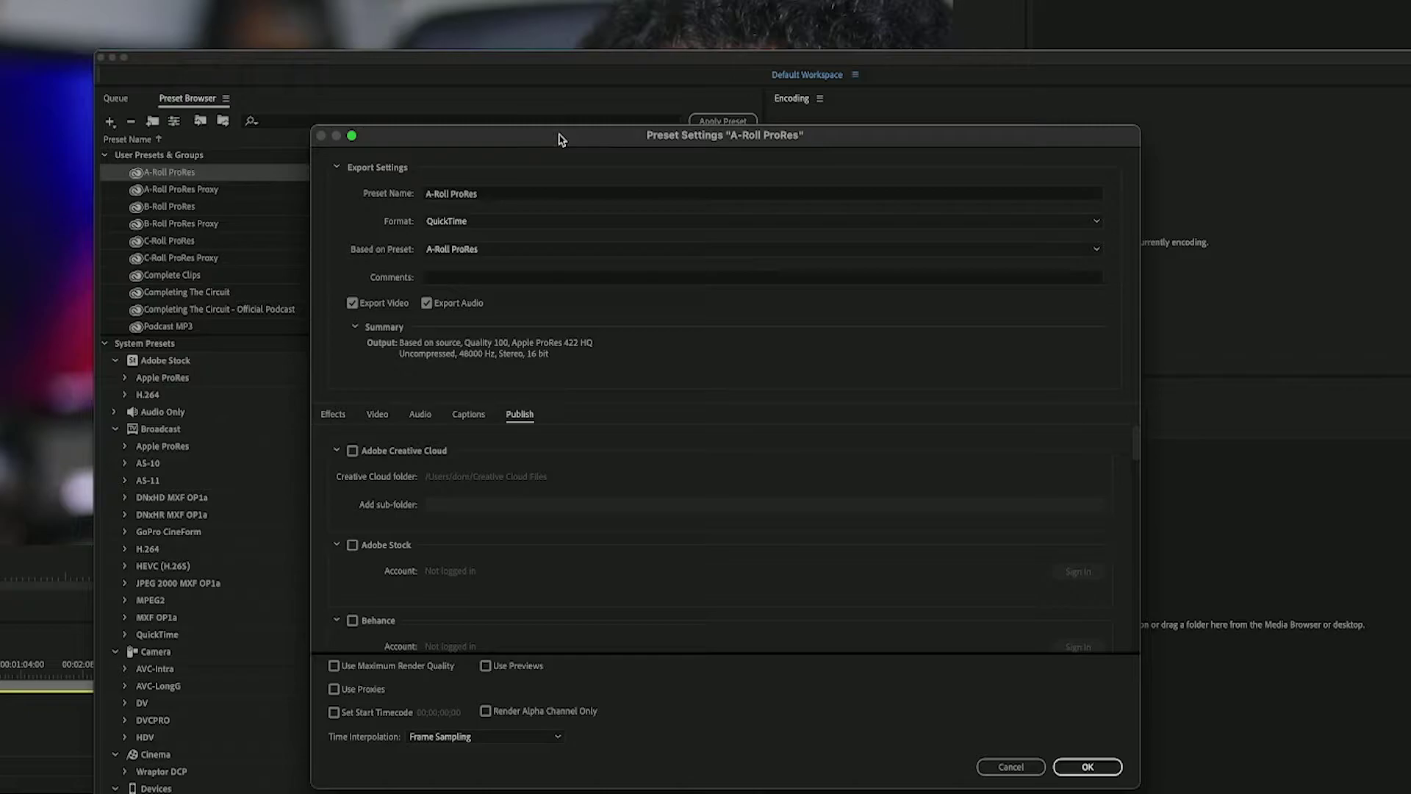
drag(560, 140, 658, 139)
scroll(769, 573, down, 5)
scroll(770, 572, up, 5)
click(431, 415)
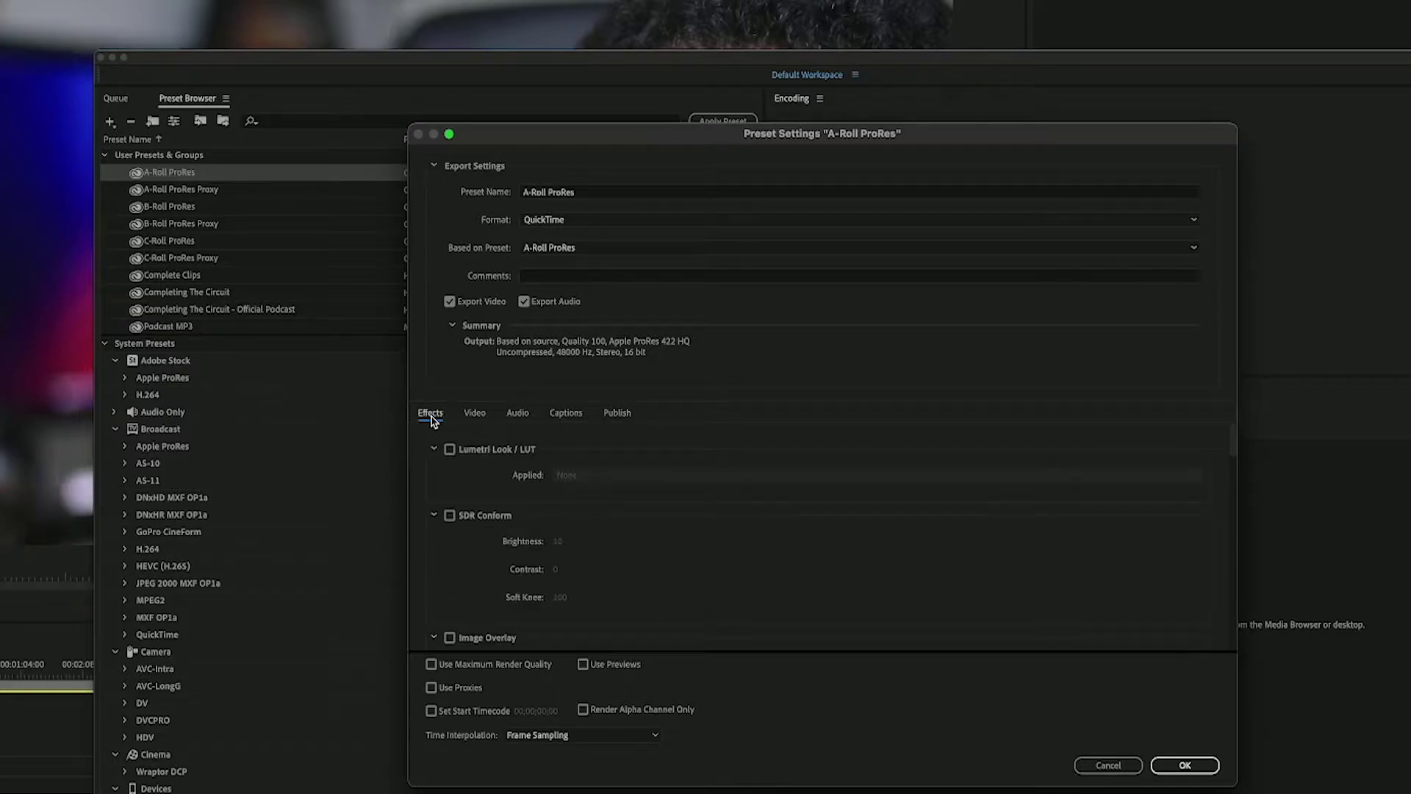
click(476, 413)
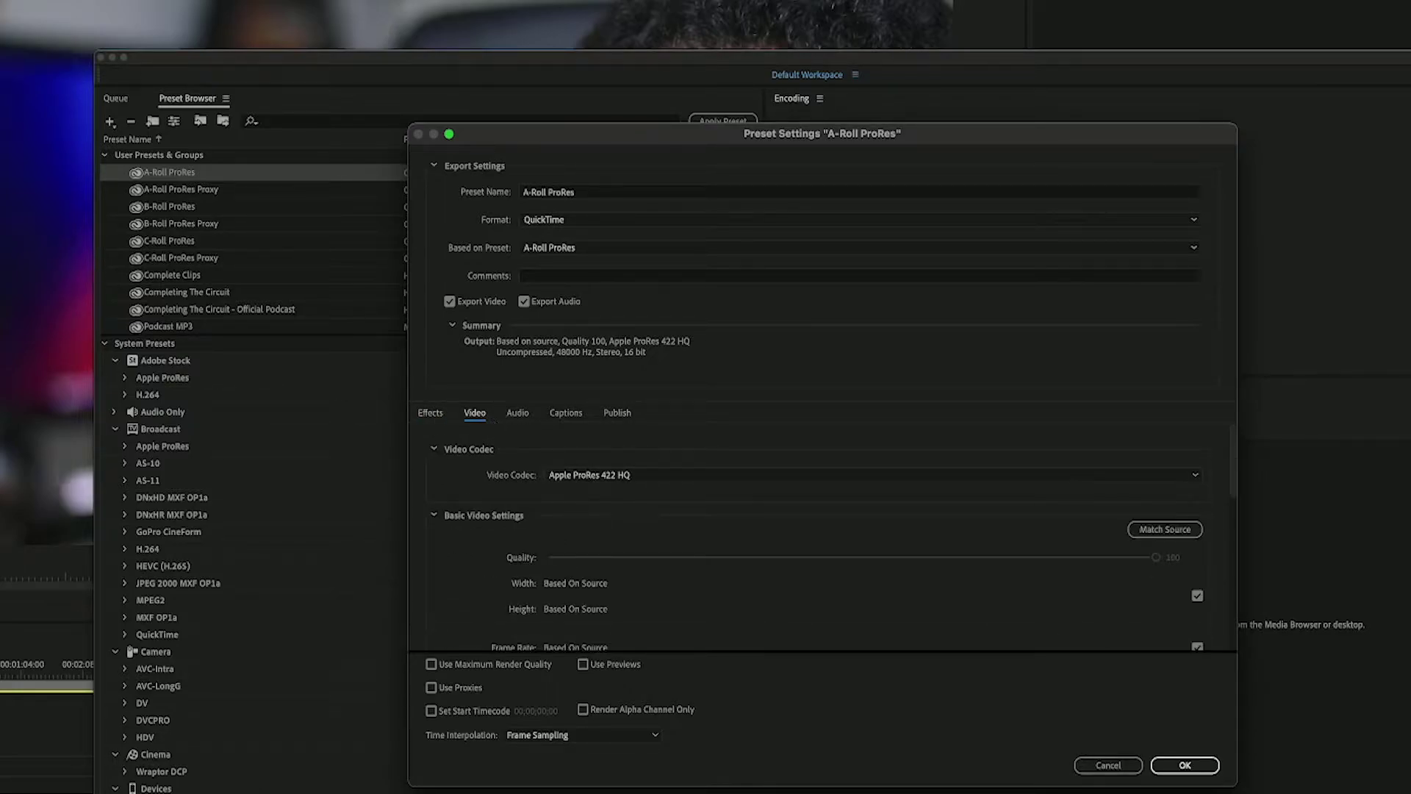
Enlarge the window to read the Apple ProRes 422 HQ video settings, then close it.
drag(1237, 753, 1410, 753)
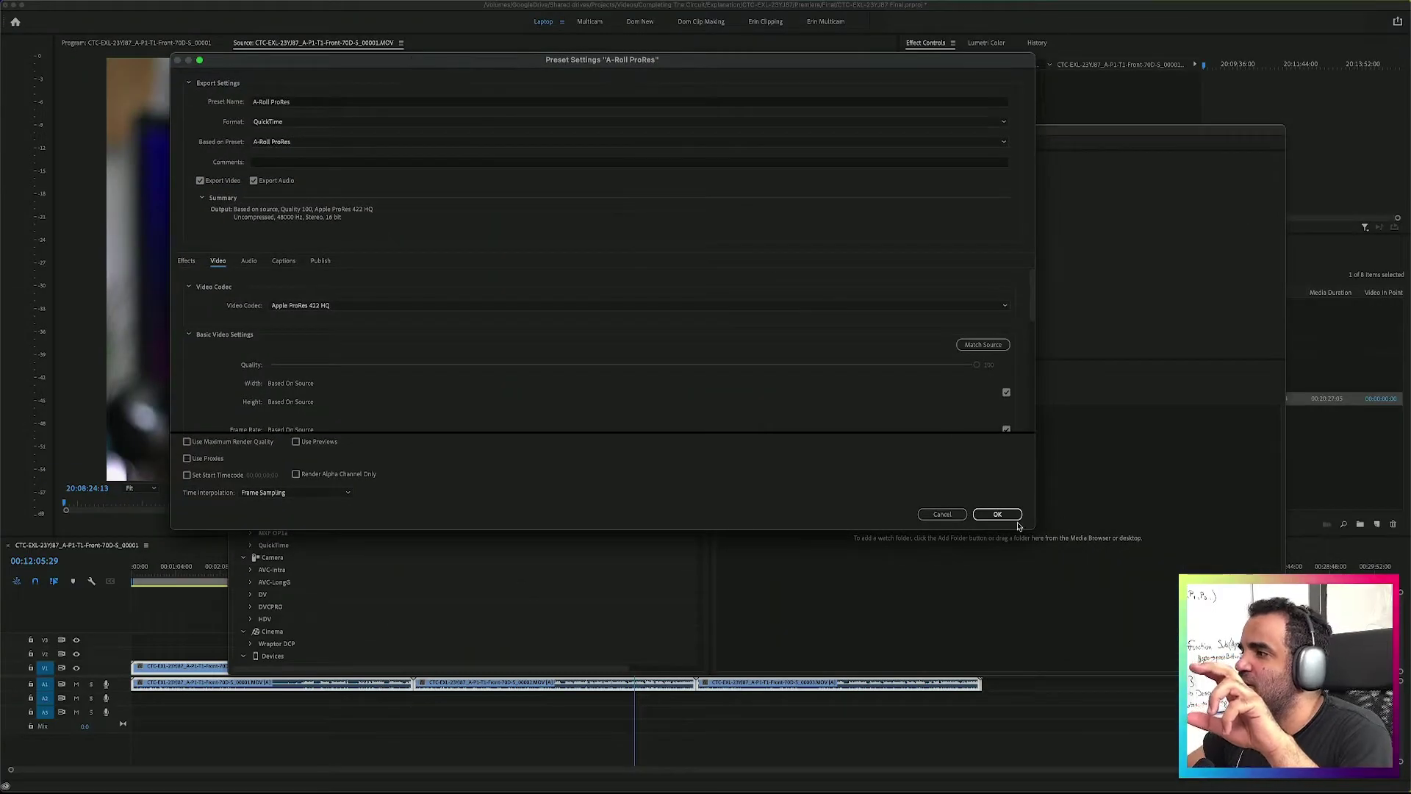
drag(1019, 526, 1355, 753)
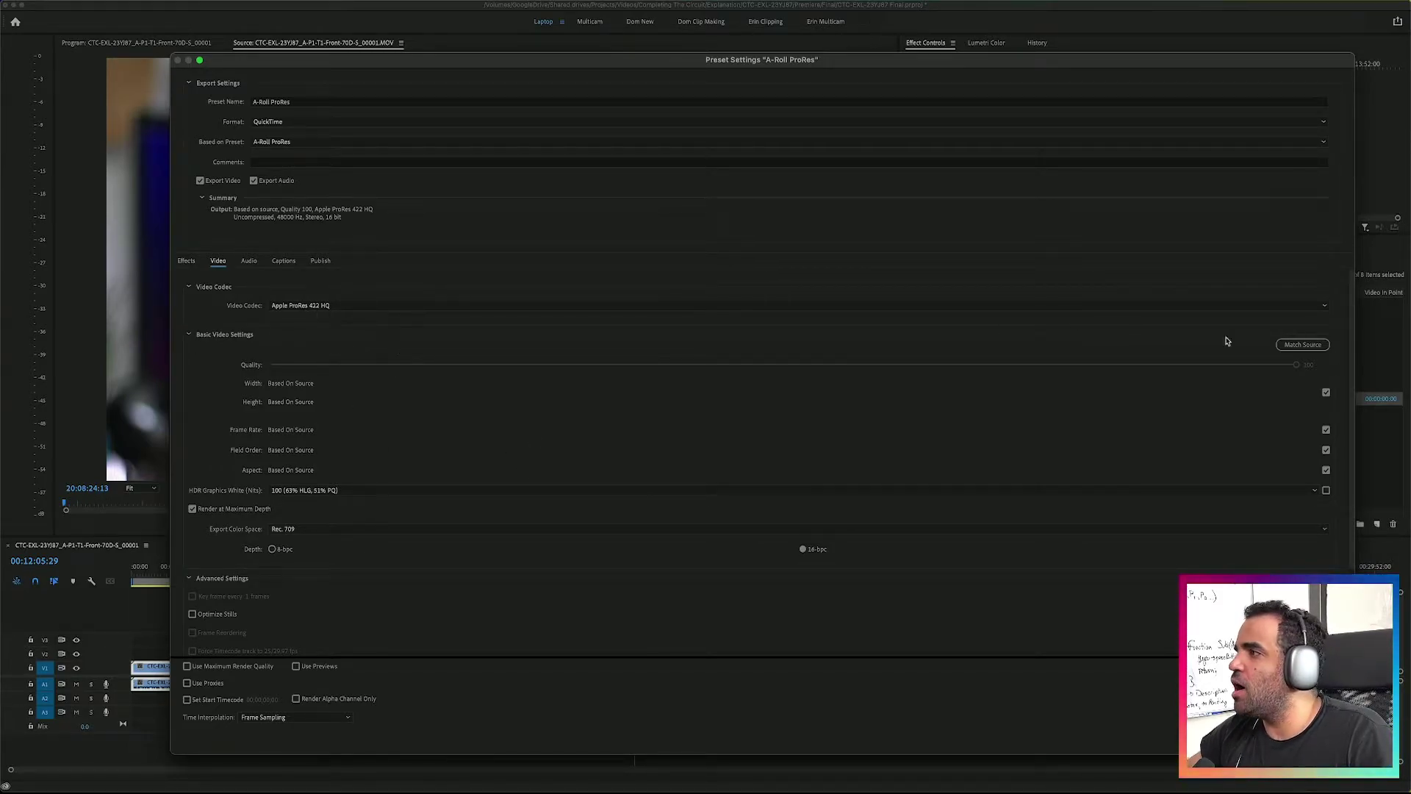
scroll(475, 624, down, 3)
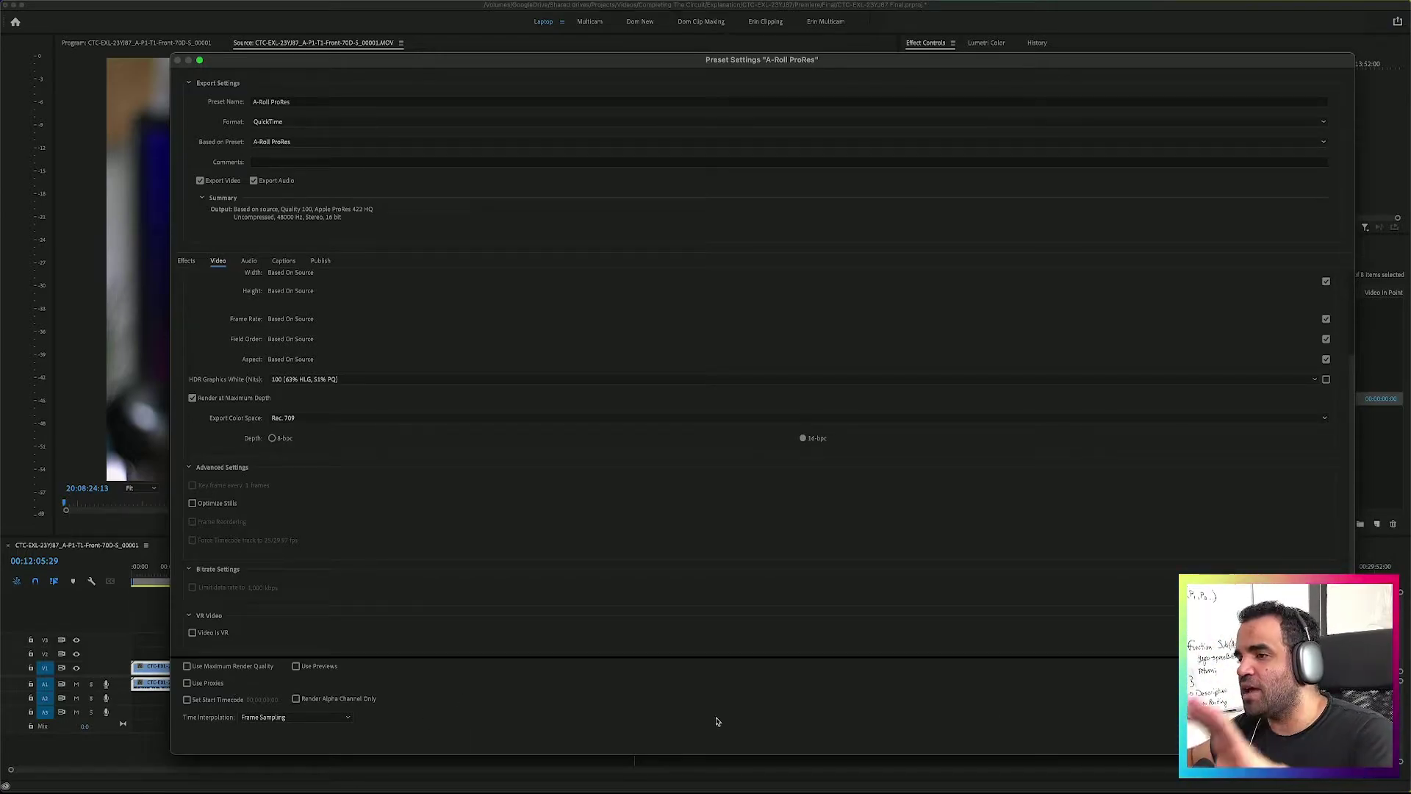
key(Return)
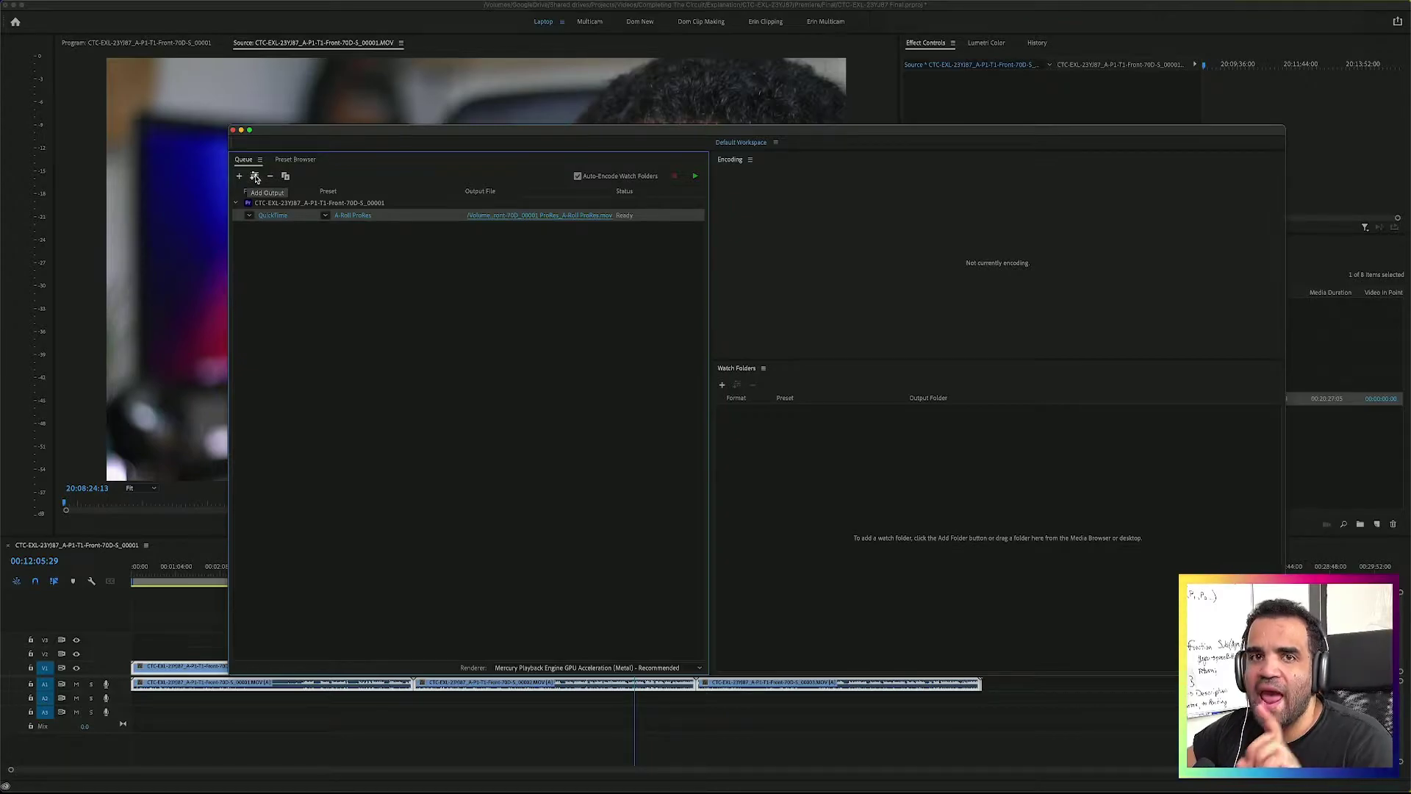
Add a second output to the Front-70D job using the A-Roll ProRes Proxy preset.
click(254, 176)
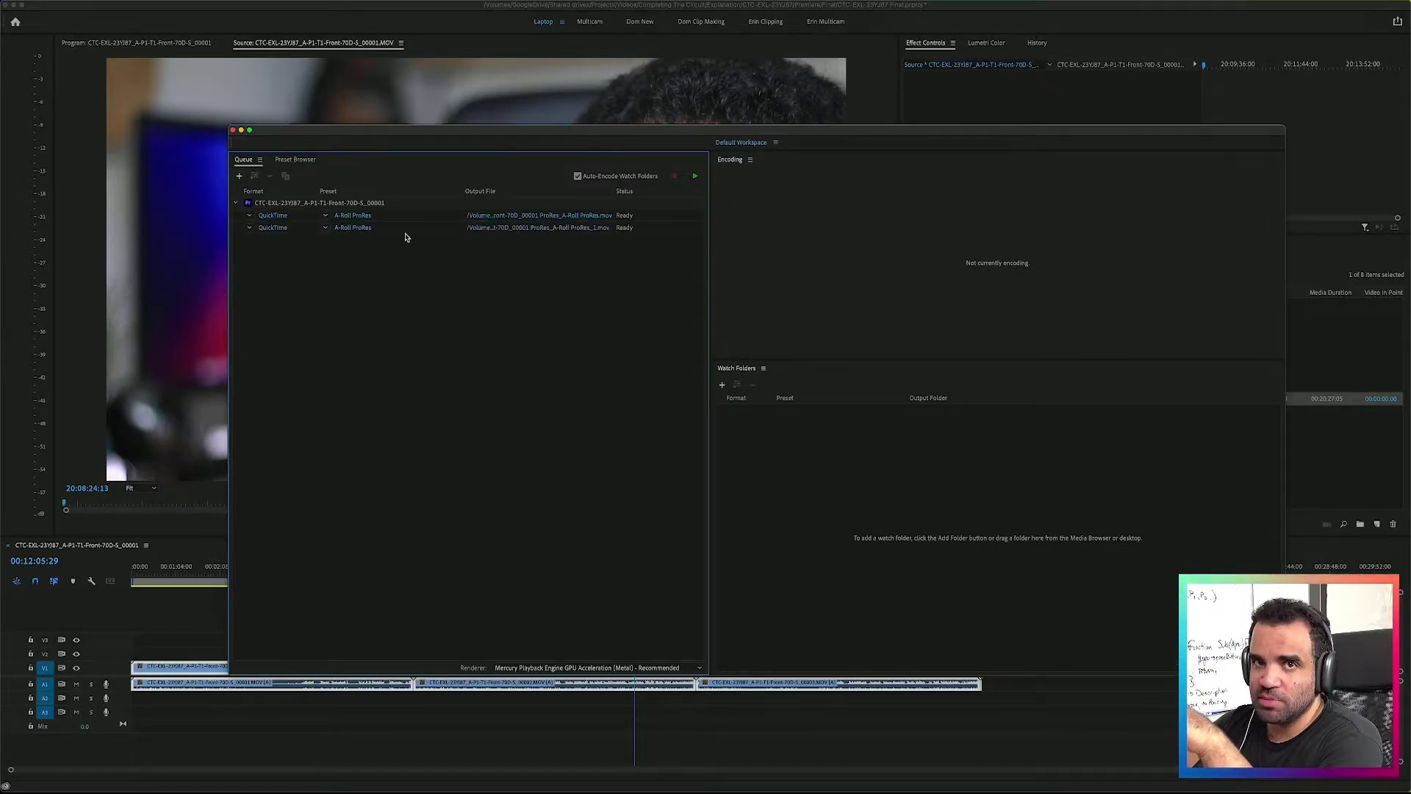
click(401, 230)
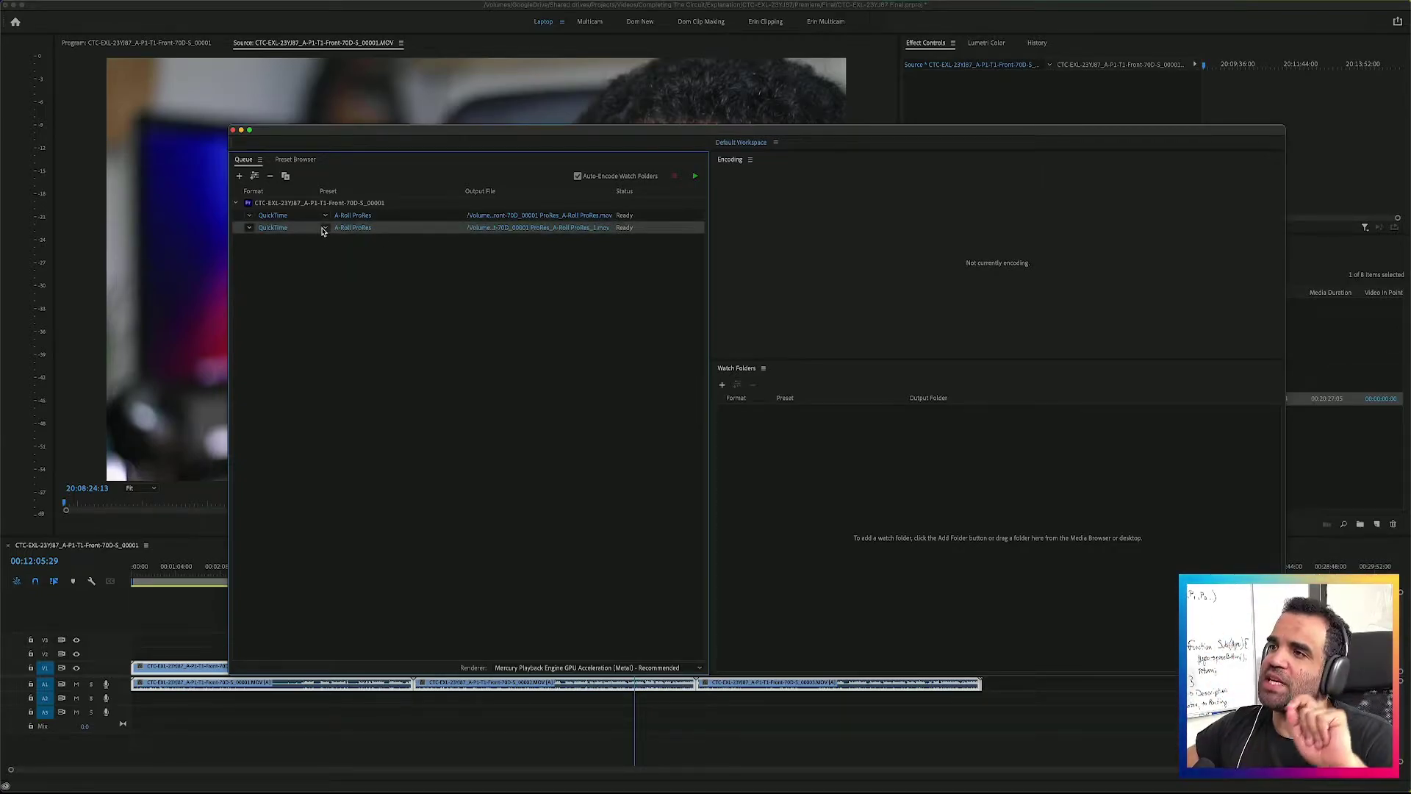
click(322, 230)
click(368, 243)
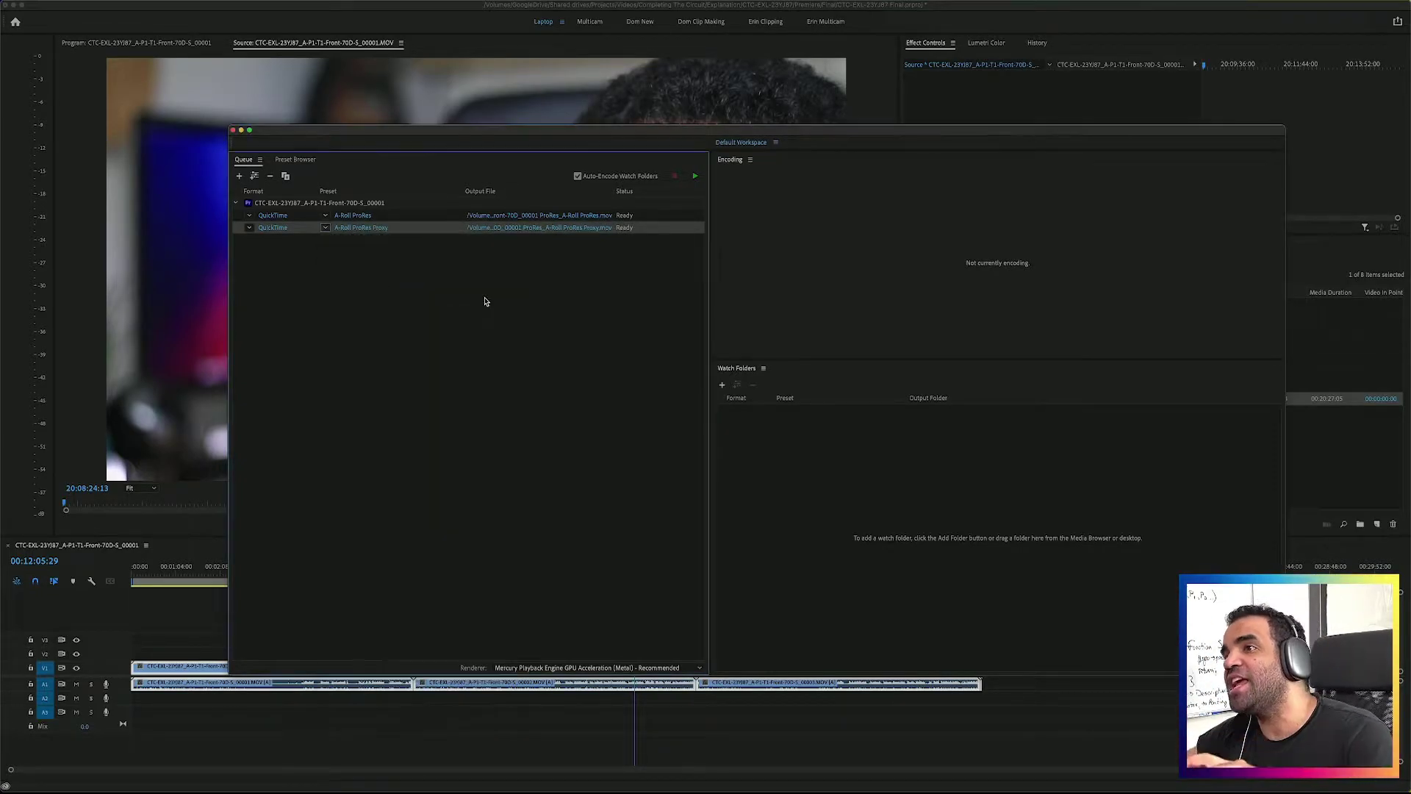
click(399, 330)
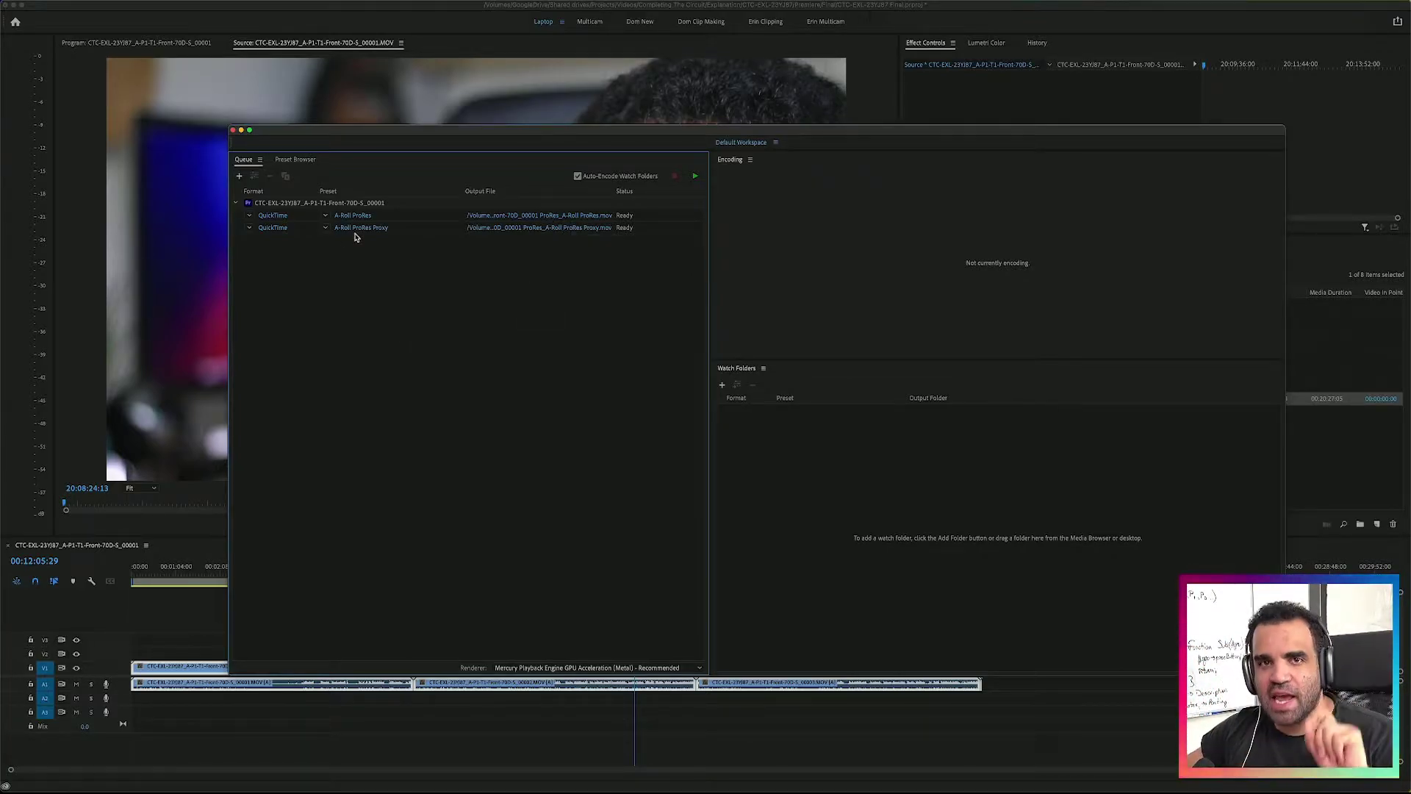
Switch from Media Encoder over to the web browser.
key(super+Tab)
key(super+Tab)
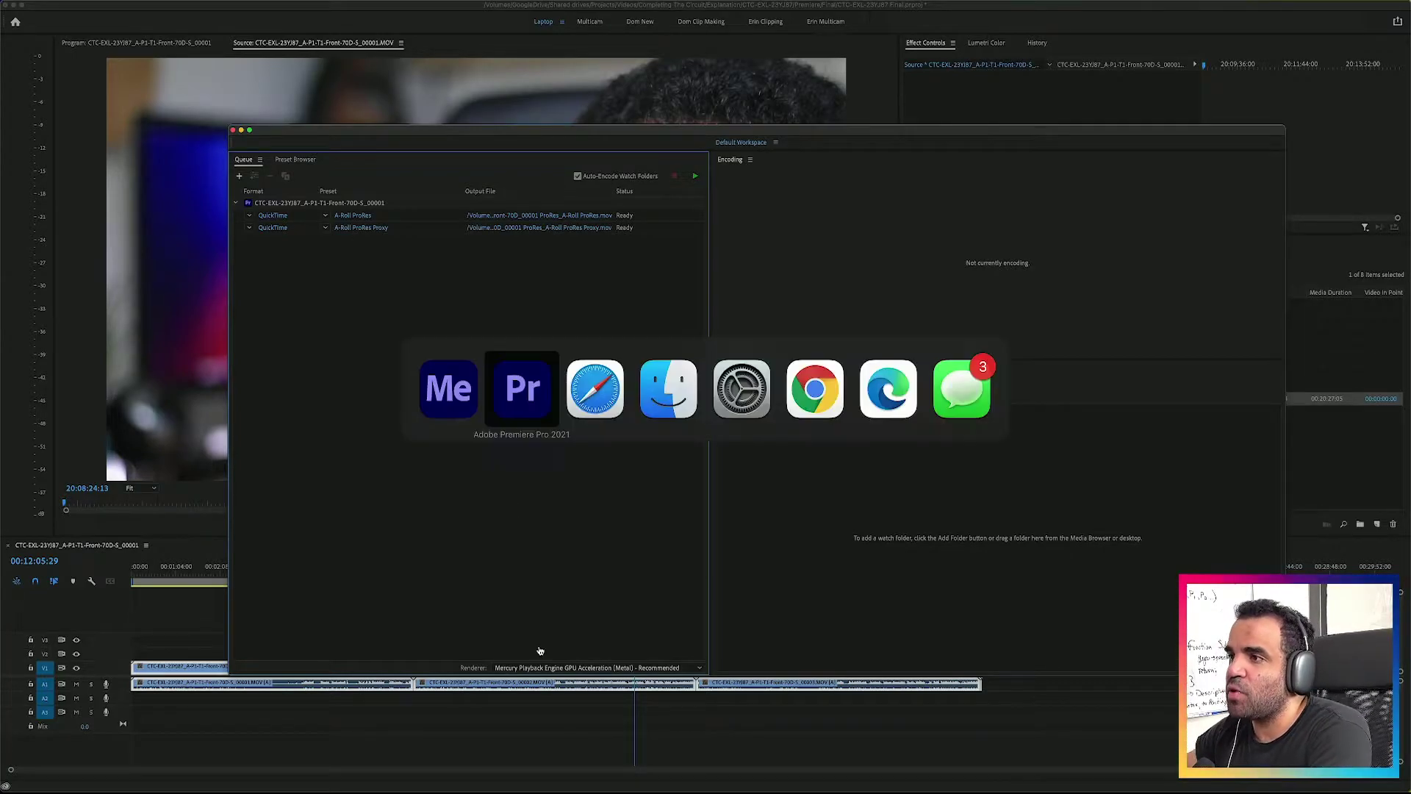
key(super+Tab)
key(super+Tab)
key(super+shift+Tab)
key(super+shift+Tab)
key(super+Tab)
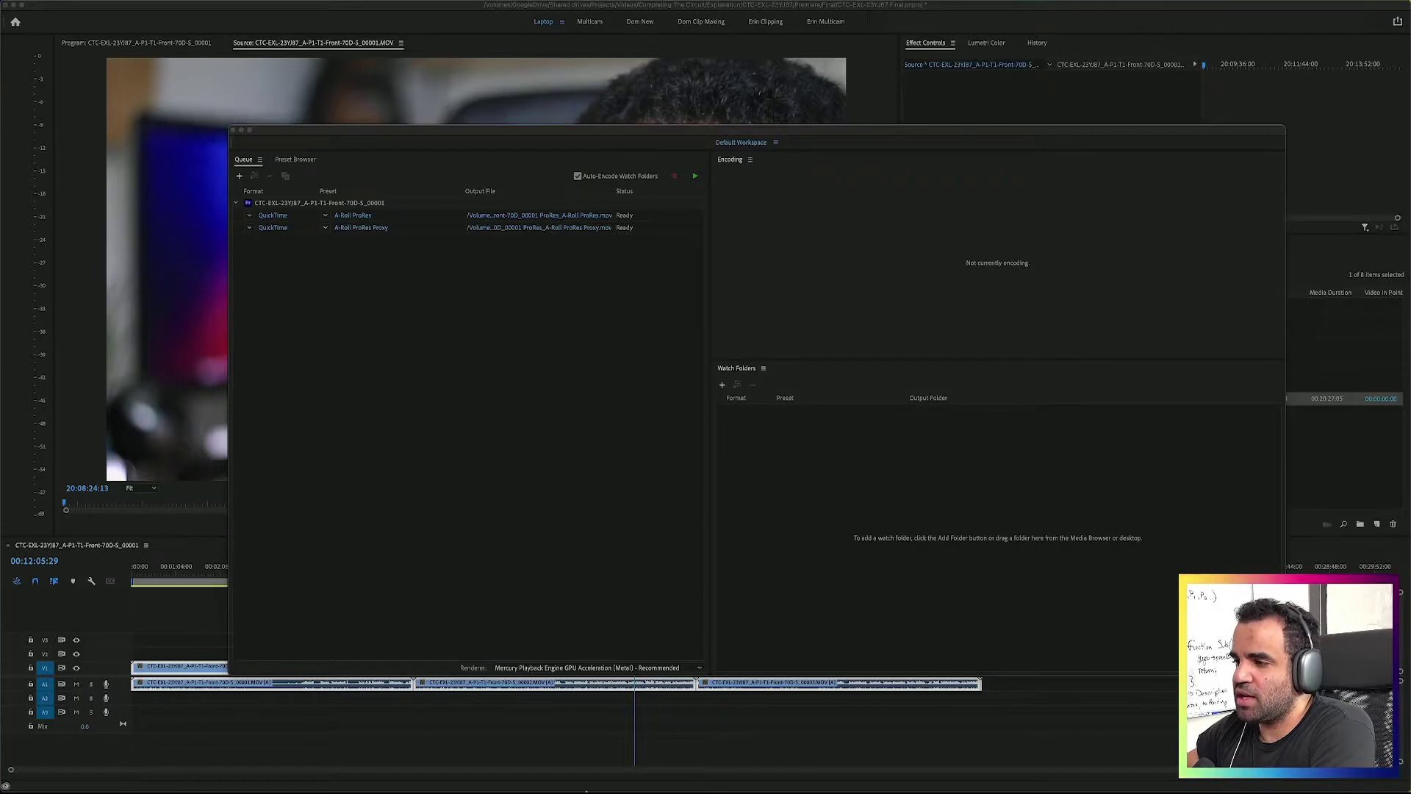
Read the Apple ProRes 422 Proxy paragraph in Safari, then return to Media Encoder.
click(364, 762)
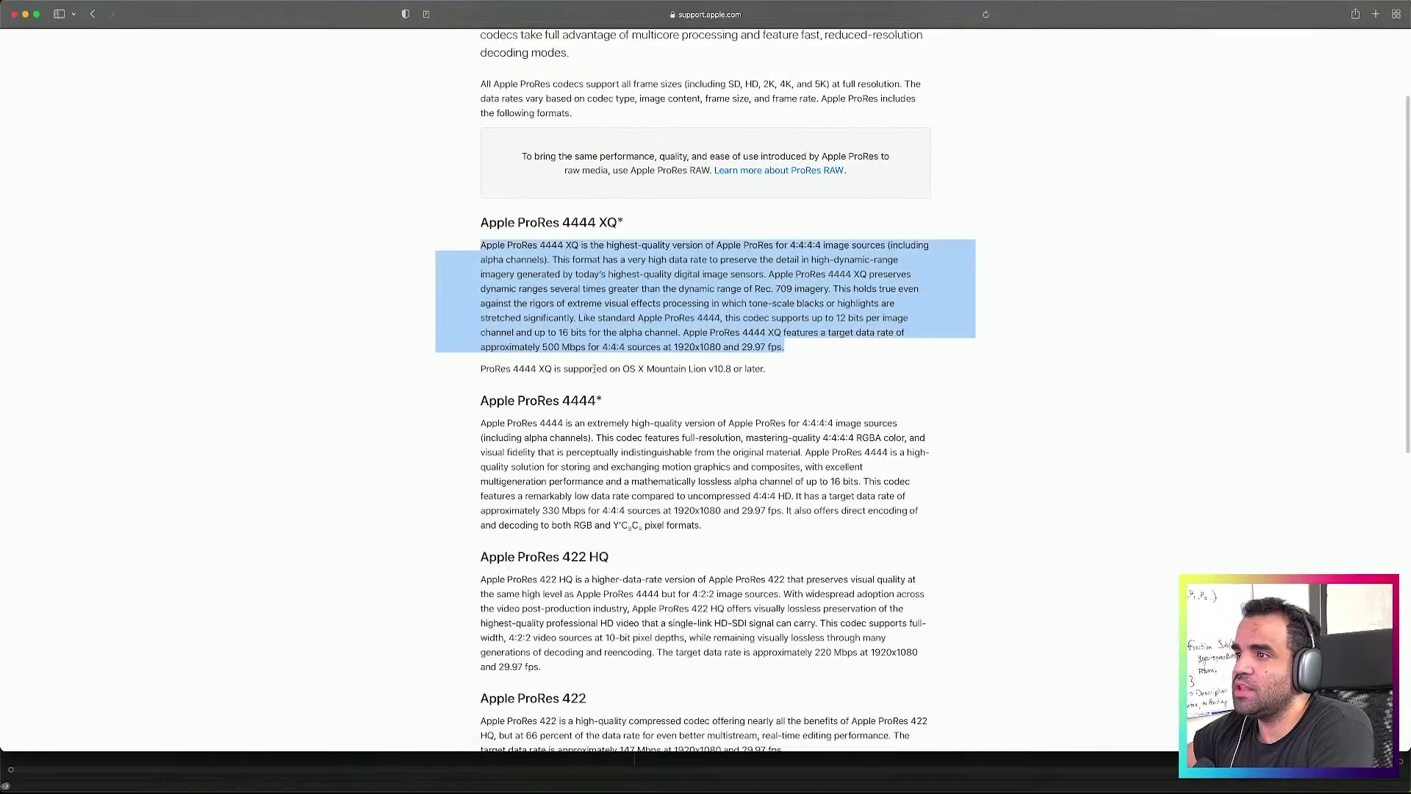
click(593, 375)
scroll(594, 375, down, 10)
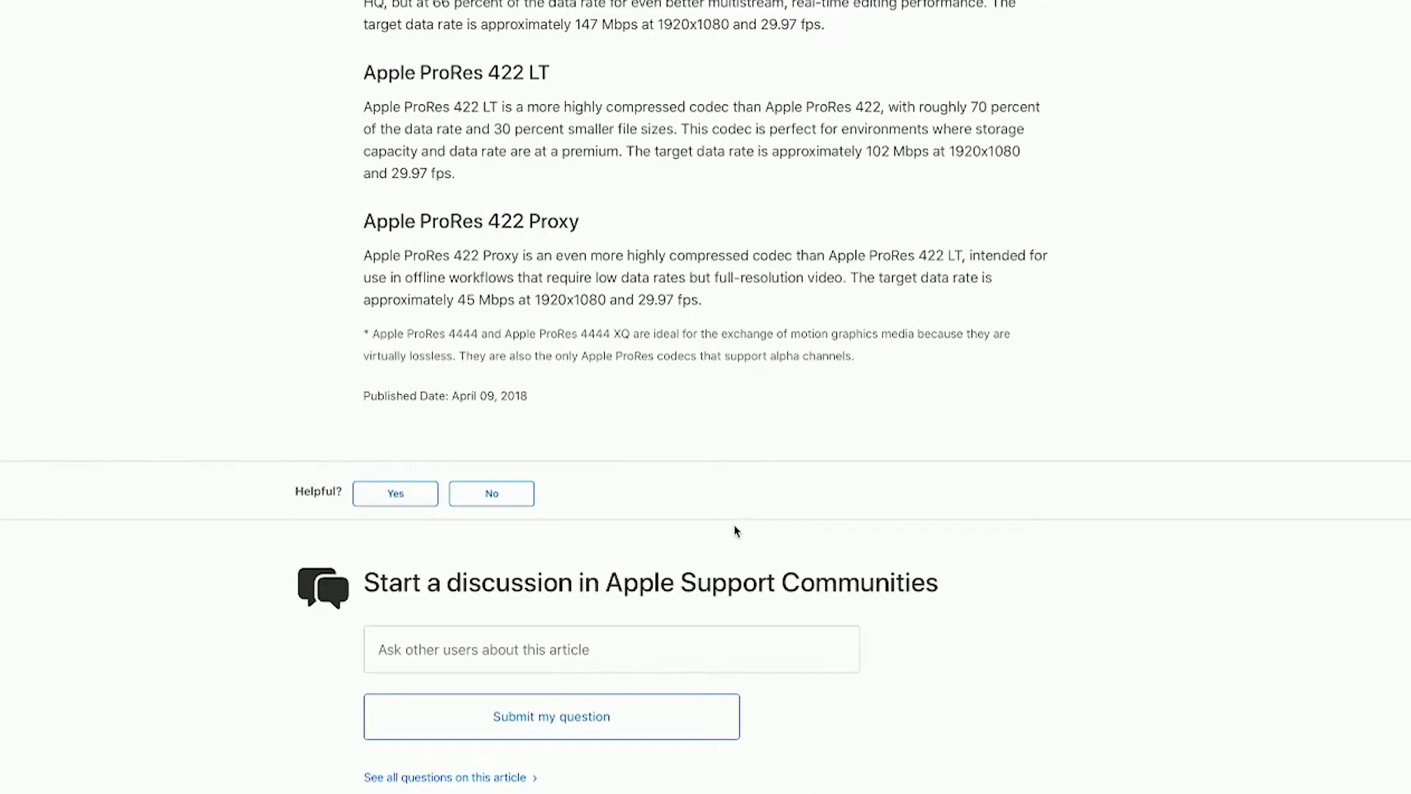
scroll(734, 526, up, 3)
drag(702, 524, 302, 482)
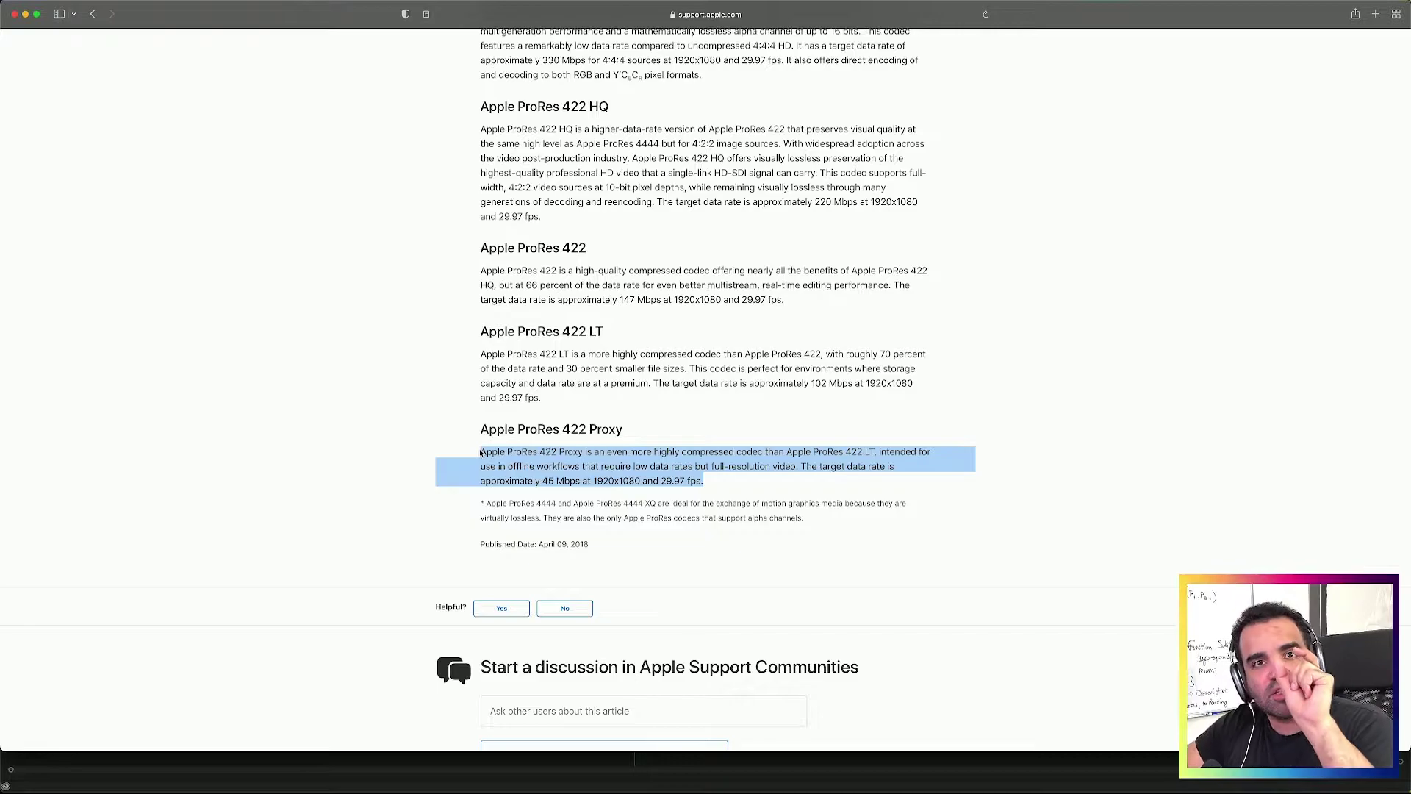
click(718, 486)
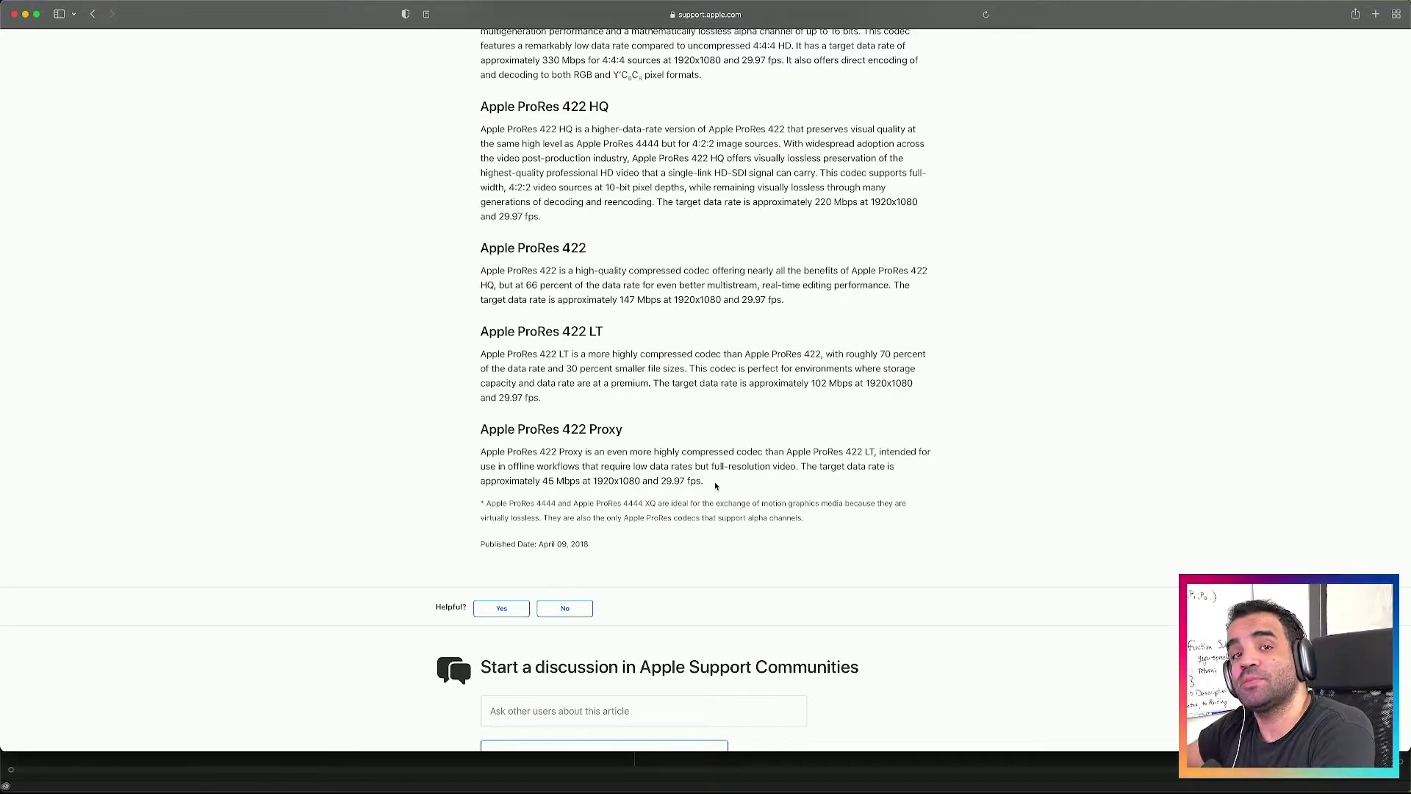
key(super+Tab)
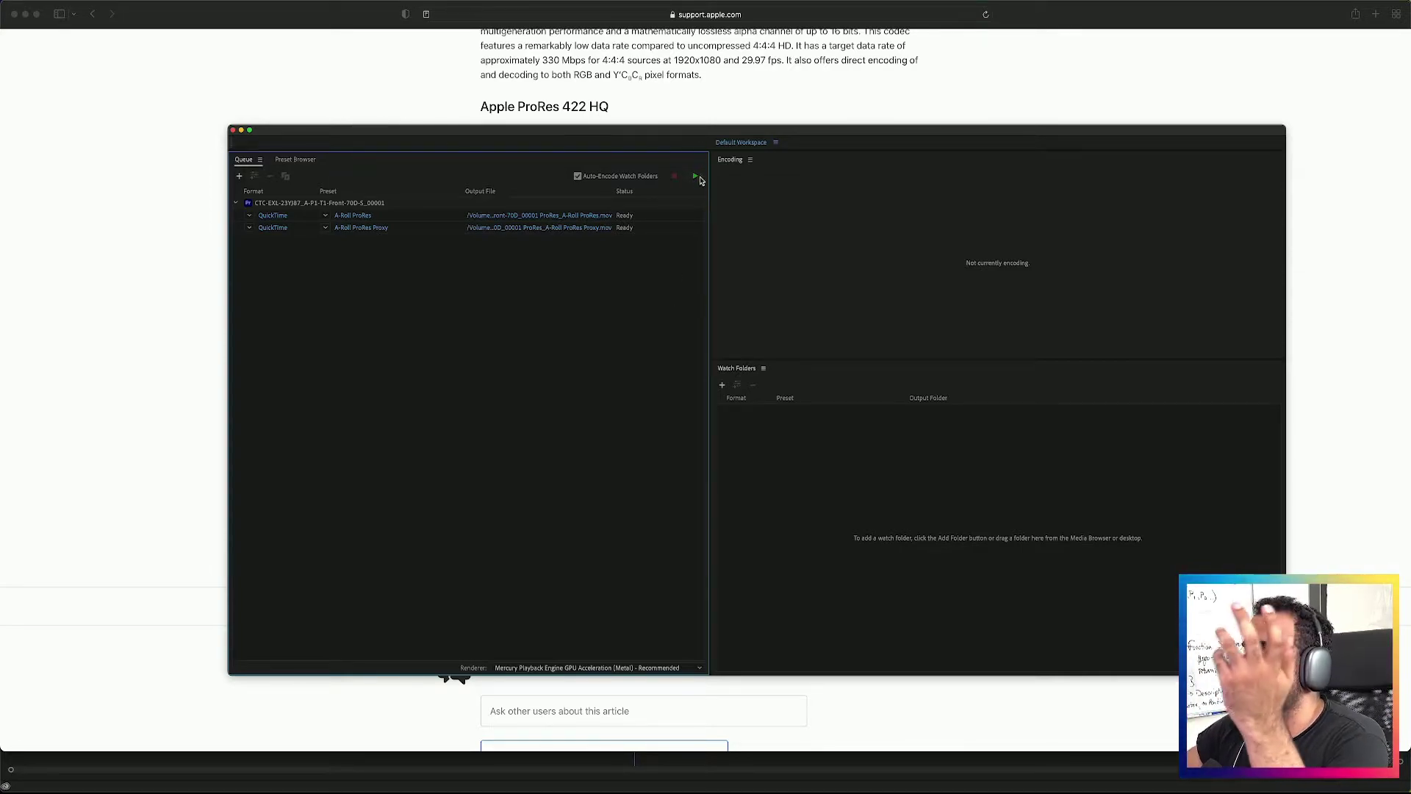
Start the queue to encode the A-Roll ProRes and A-Roll ProRes Proxy outputs.
click(696, 178)
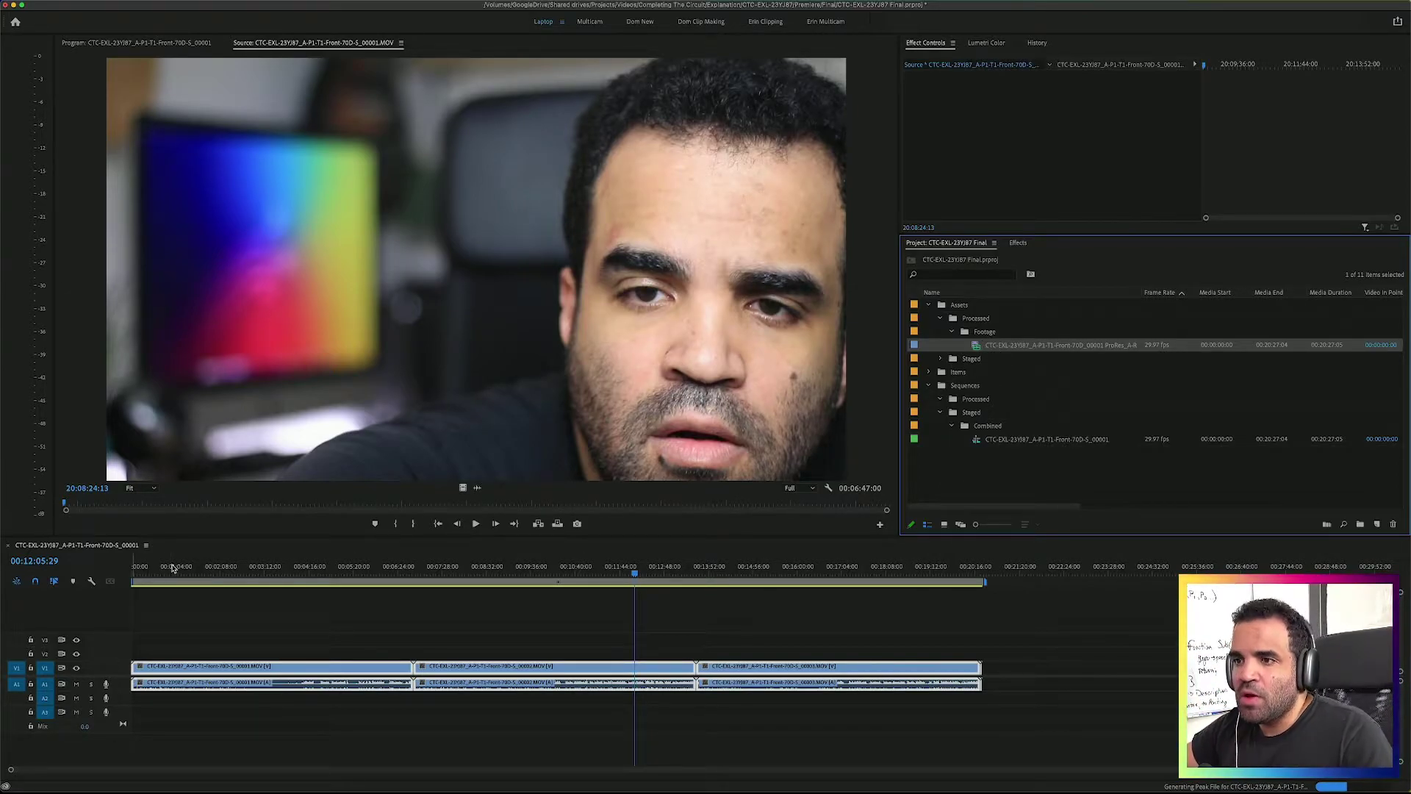
Attach the ProRes Proxy .mov to the ProRes A-Roll clip and fold the Combined and Staged bins.
right_click(978, 345)
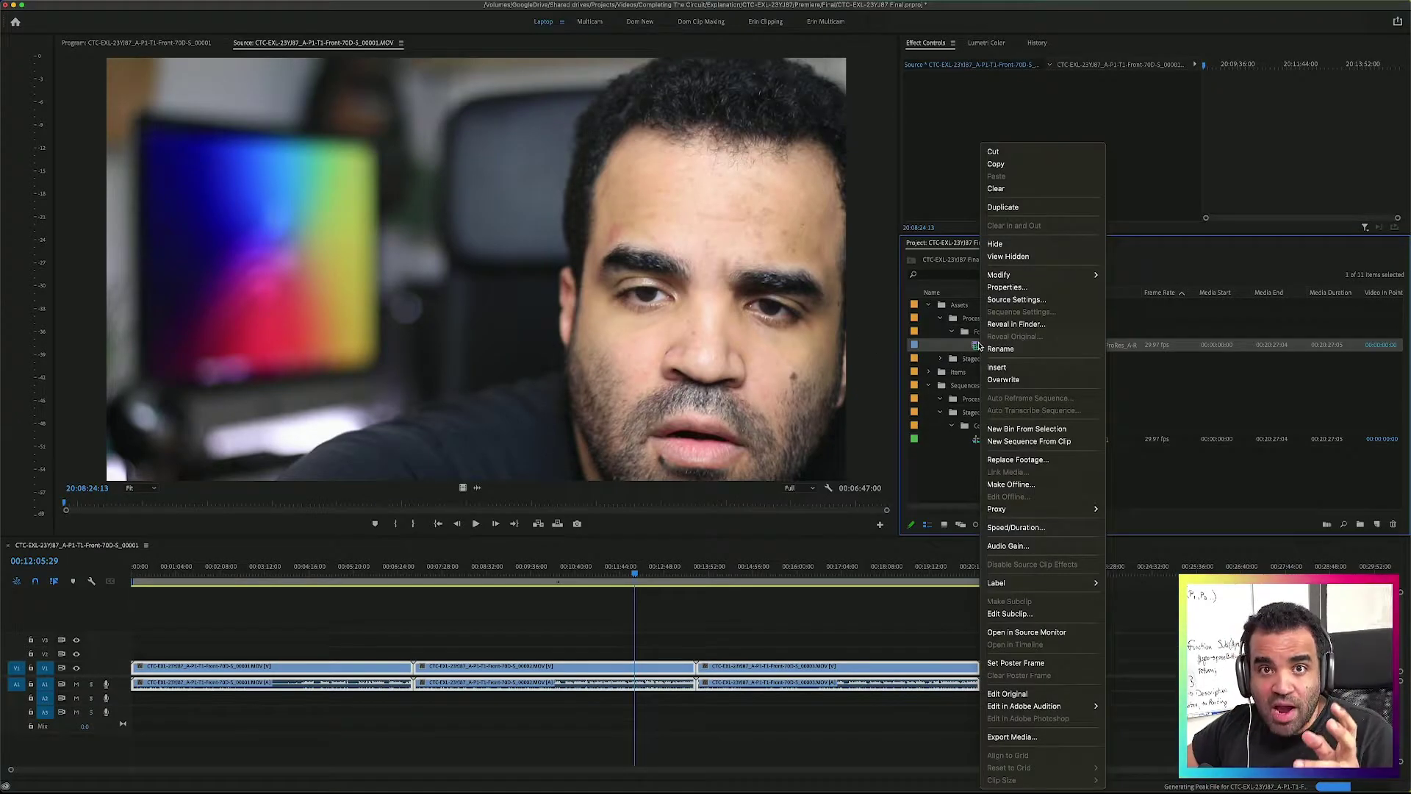
mouse_move(1043, 509)
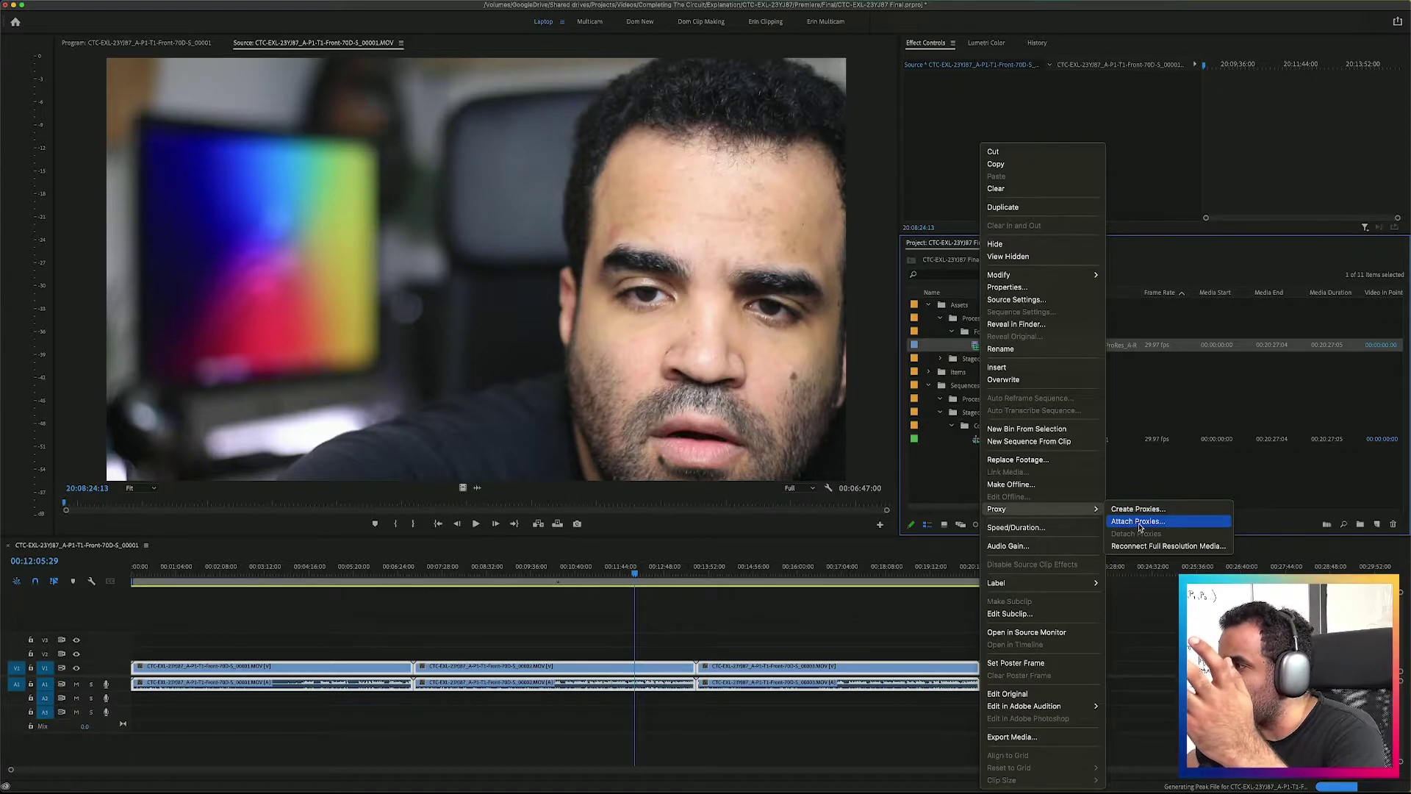
click(1138, 521)
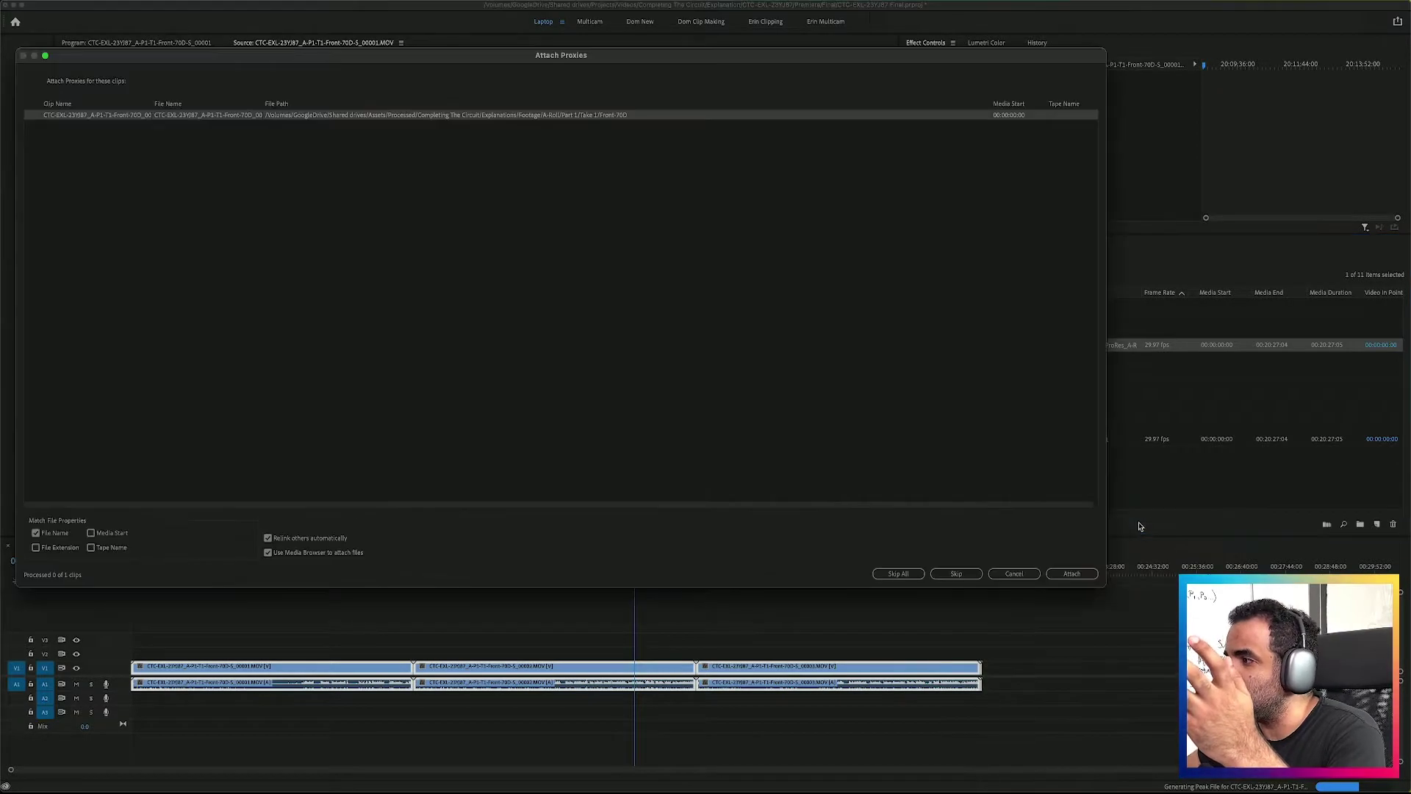
click(1070, 574)
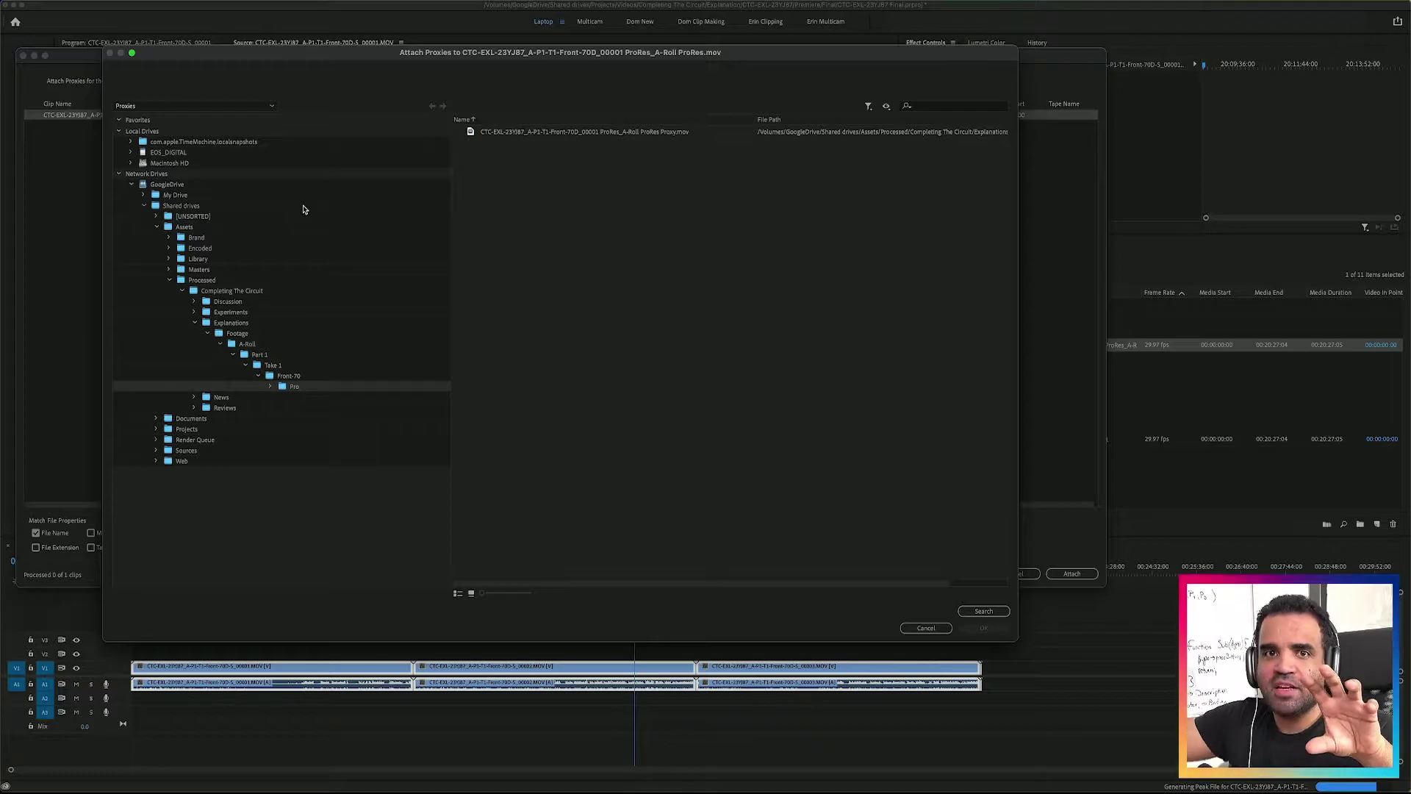
click(579, 134)
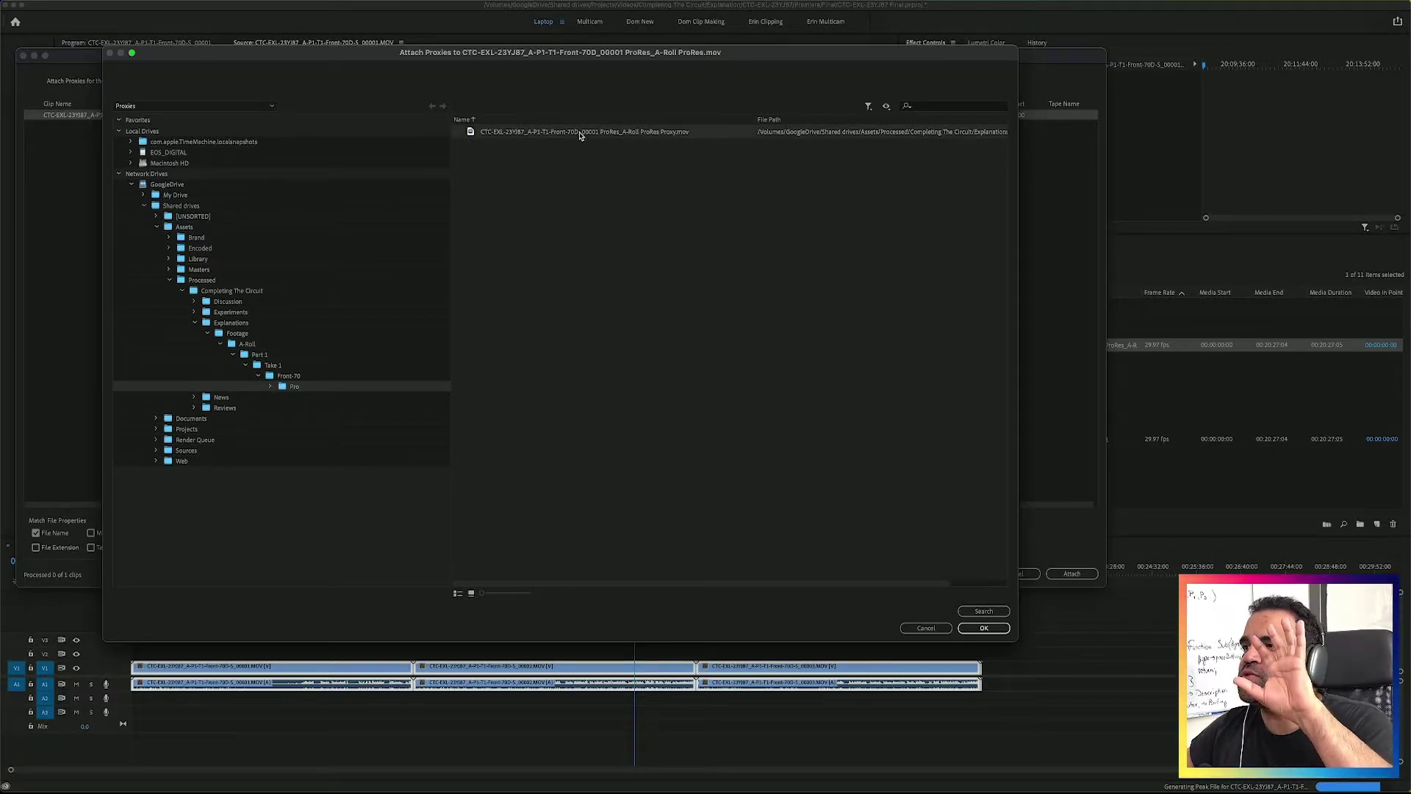
key(Return)
key(Return)
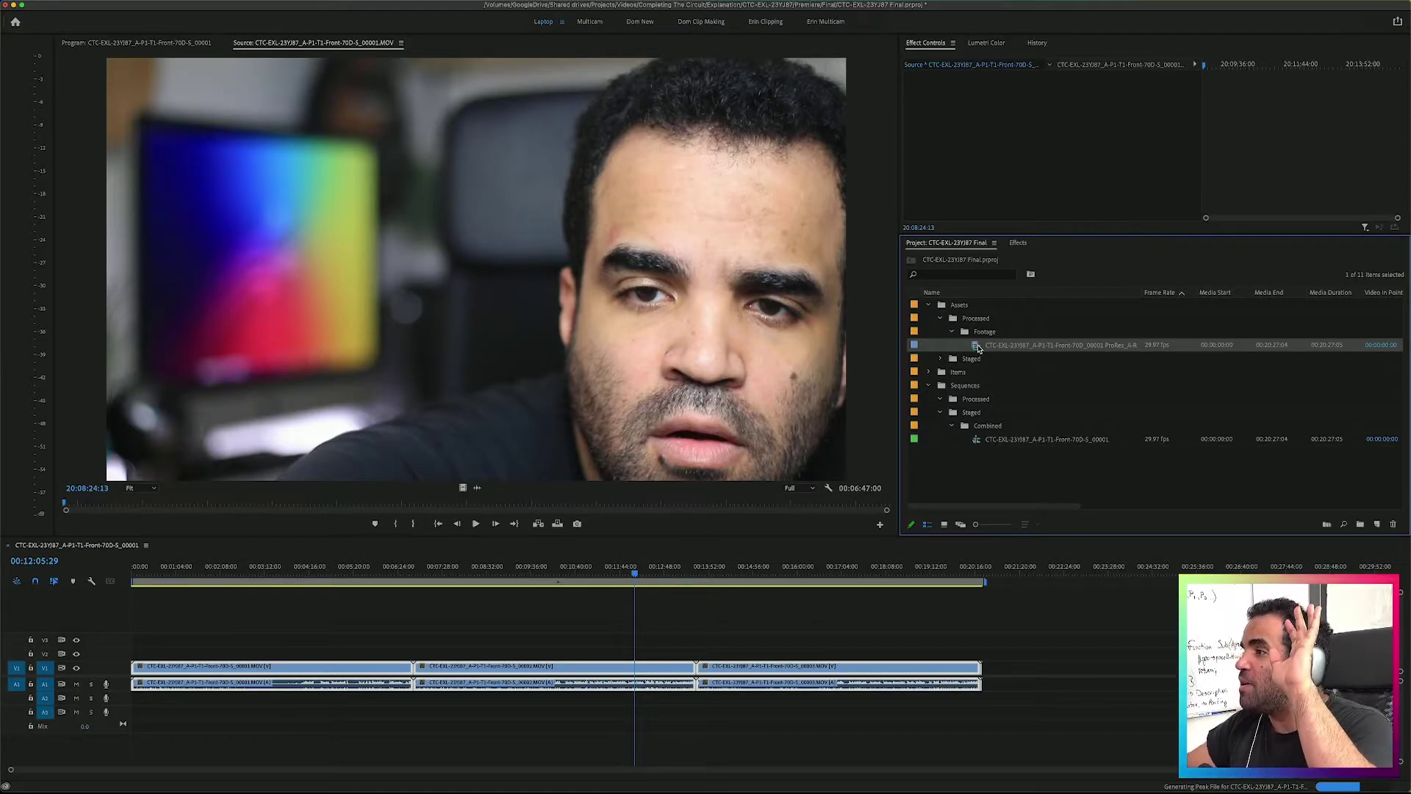
click(950, 427)
click(940, 412)
Open the ProRes A-Roll clip's Properties and highlight its File Size: 31.33 GB line.
right_click(999, 349)
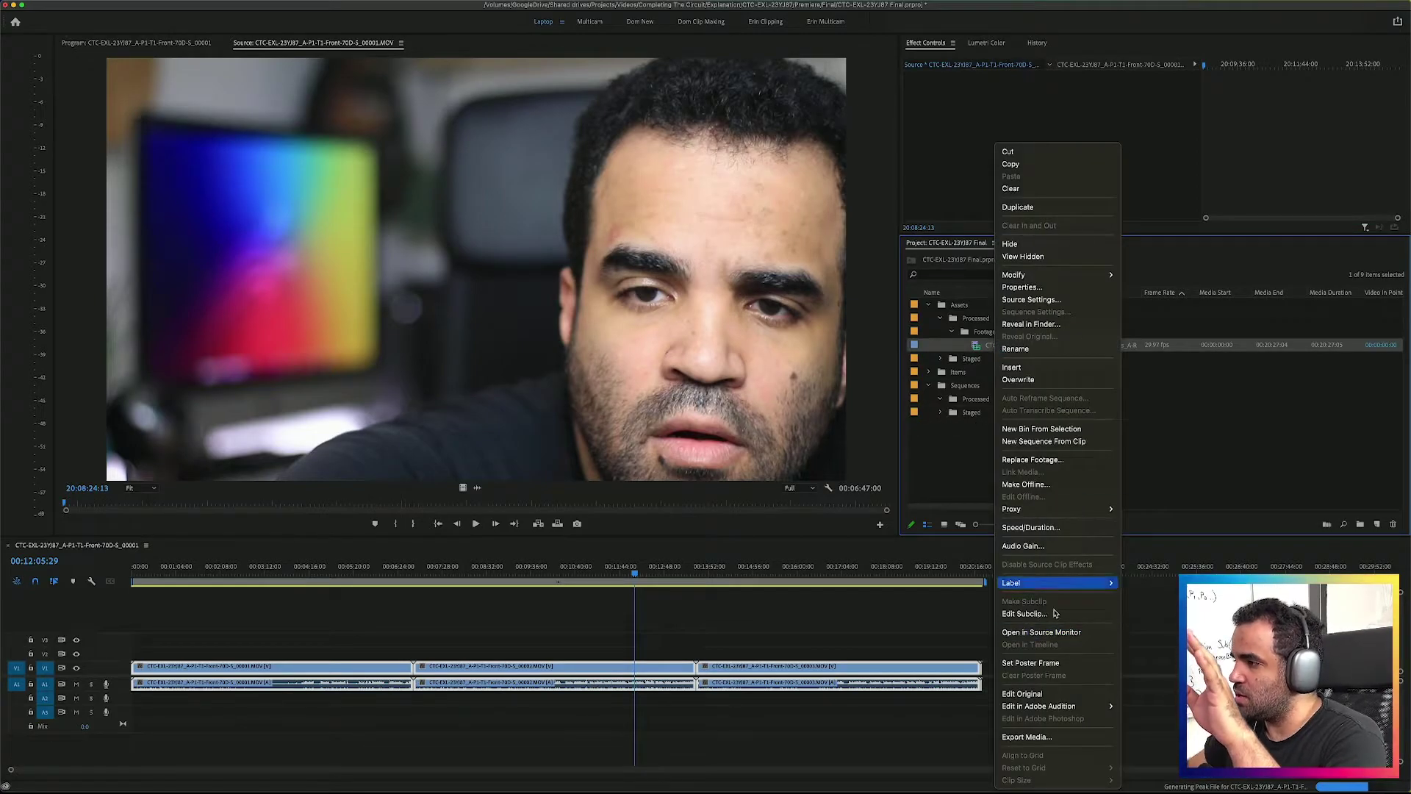
mouse_move(1061, 585)
click(977, 349)
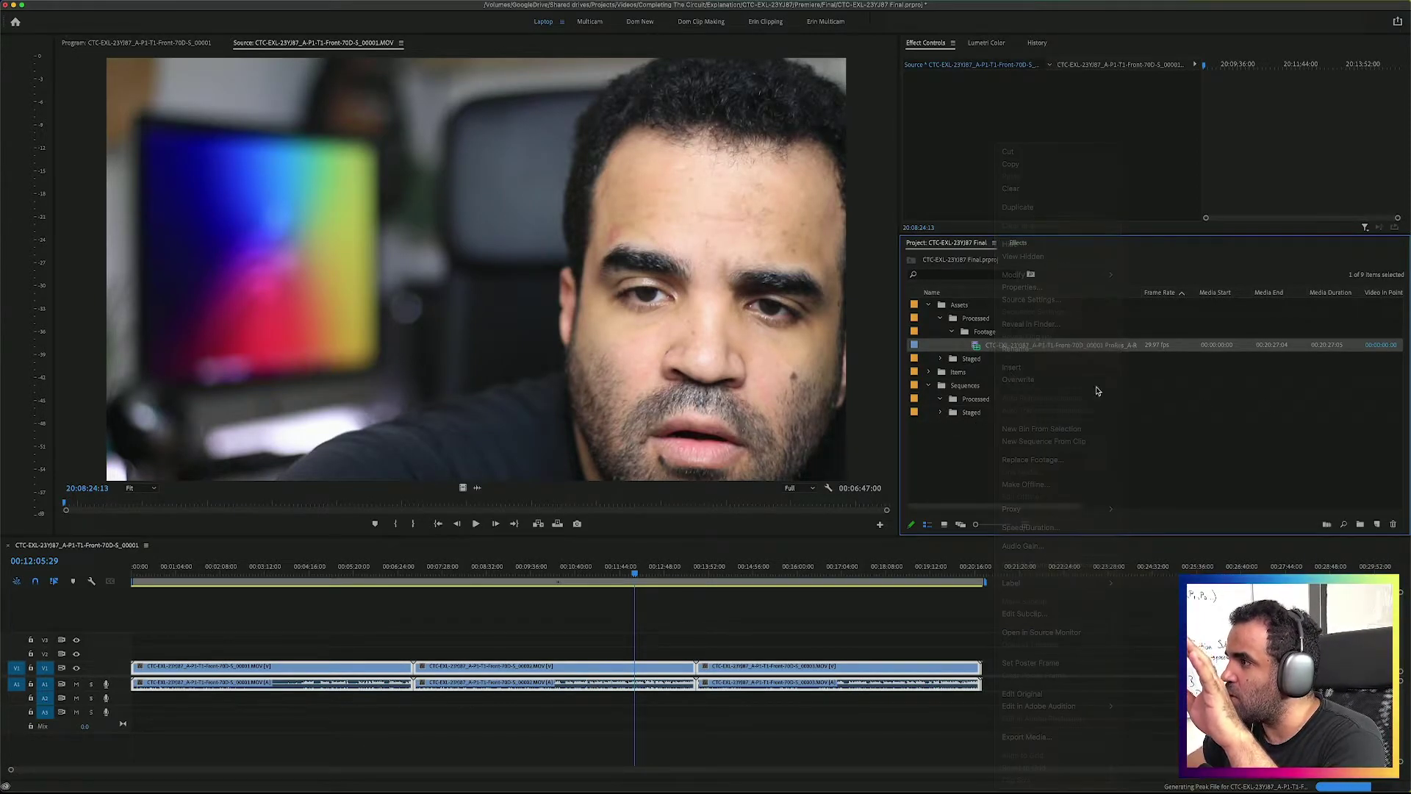
right_click(981, 349)
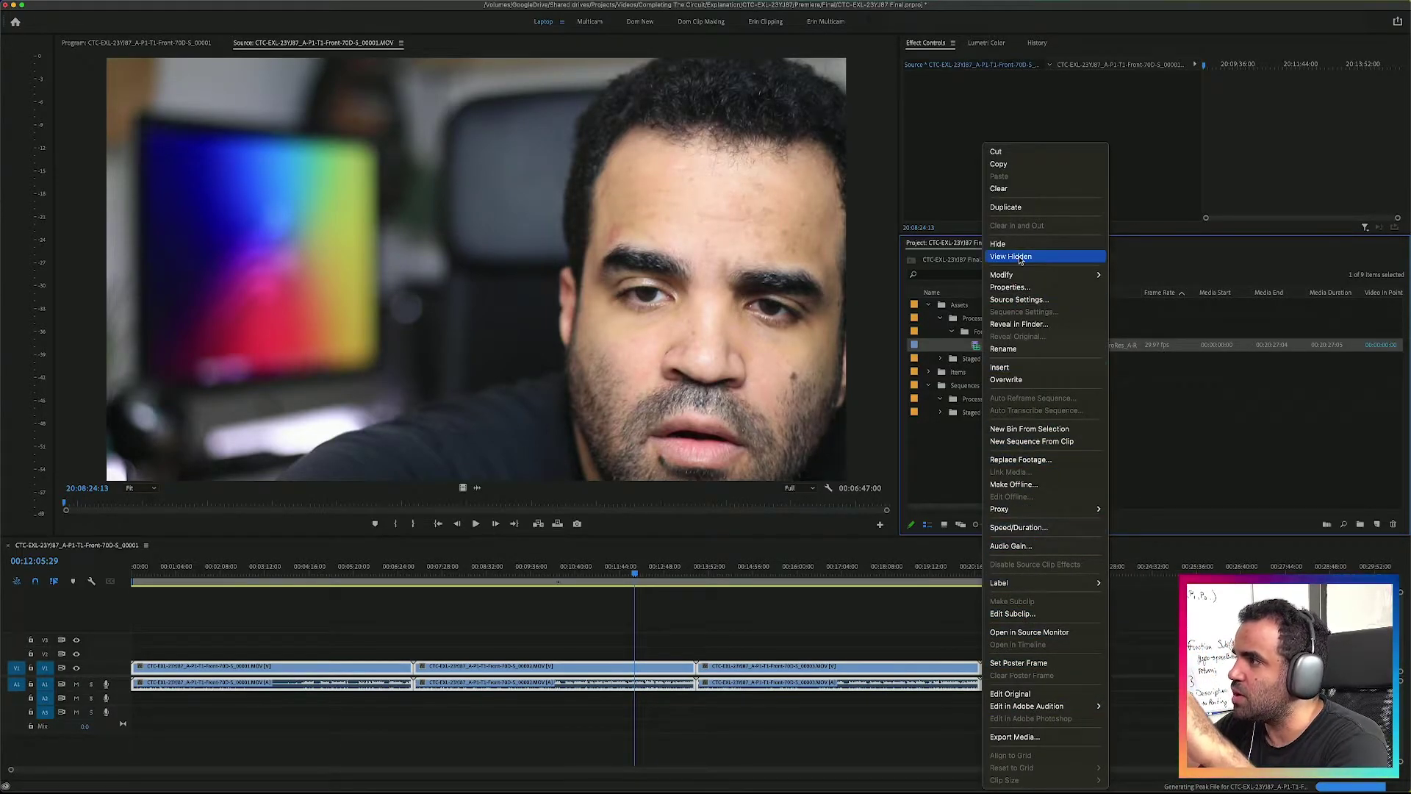
click(1010, 288)
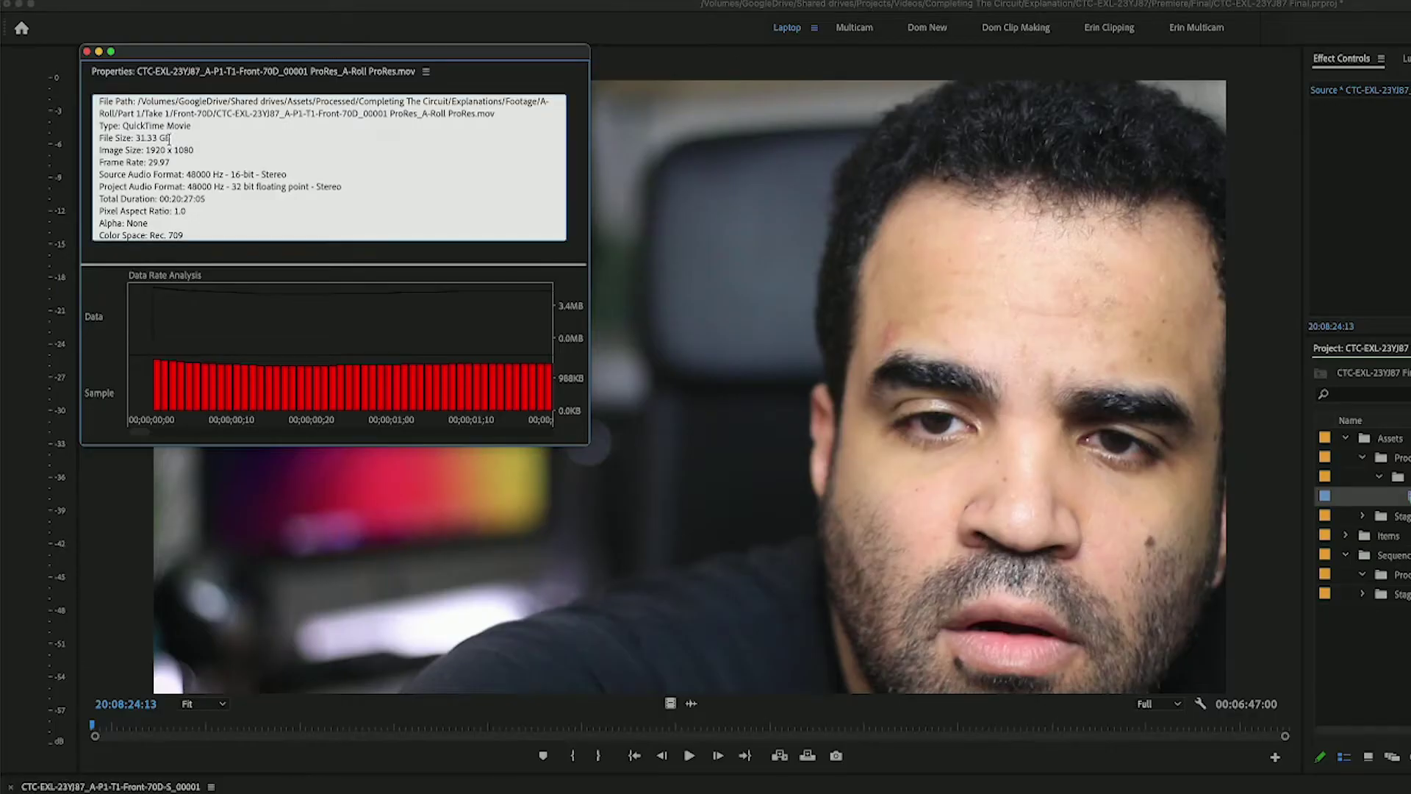
drag(119, 98, 61, 98)
click(182, 141)
drag(173, 138, 75, 136)
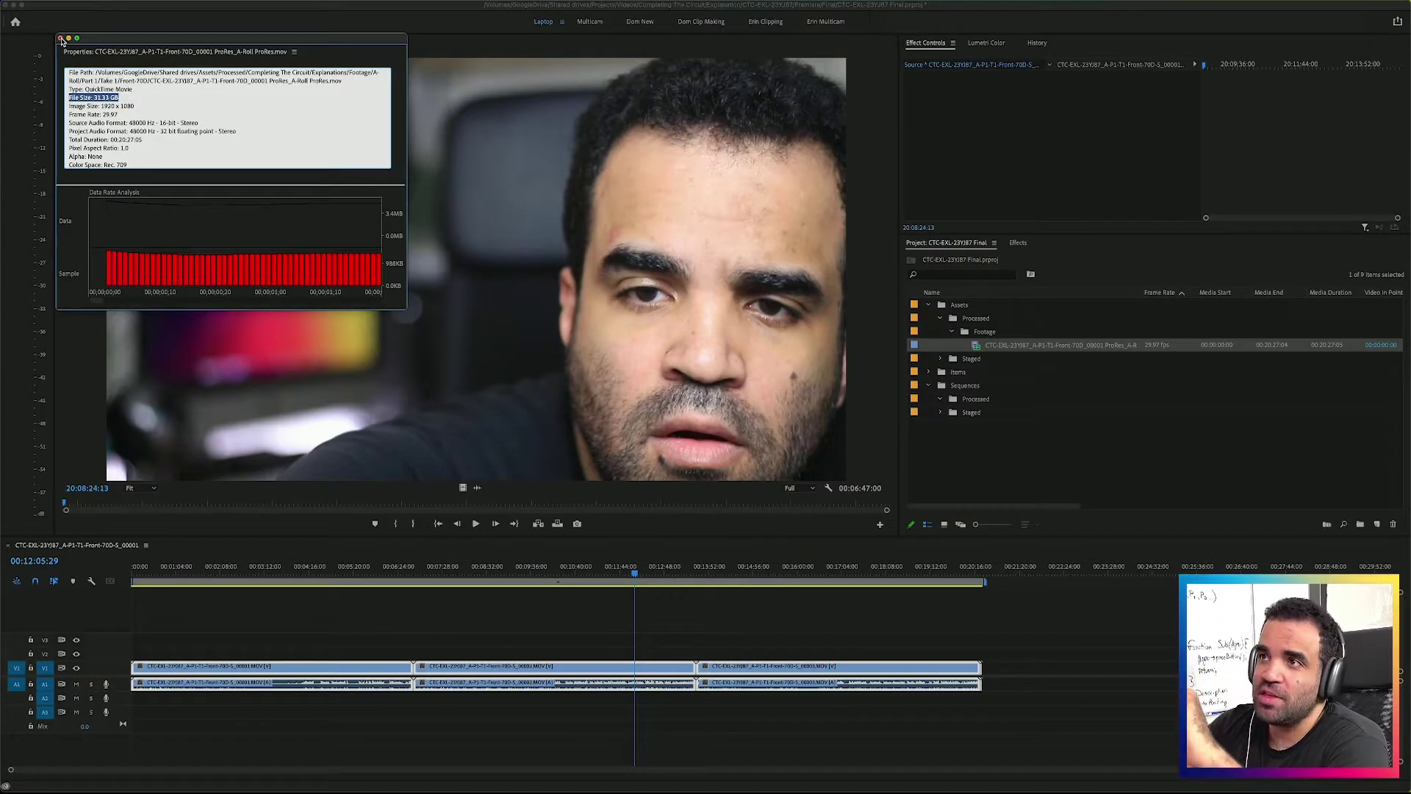
Close the Properties window and inspect the original clips in Staged > Footage > Front-70D.
click(60, 38)
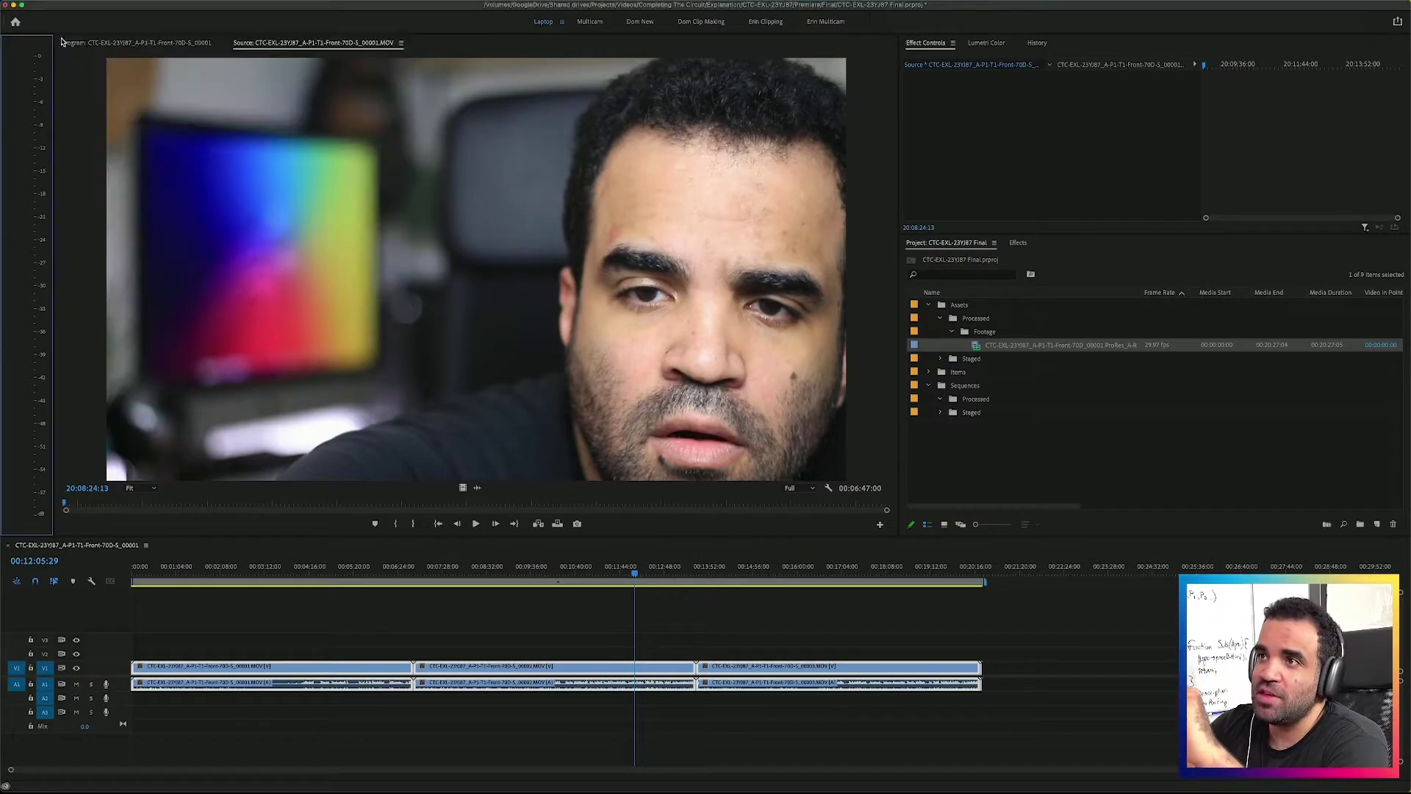
click(952, 332)
click(940, 345)
click(951, 358)
click(963, 371)
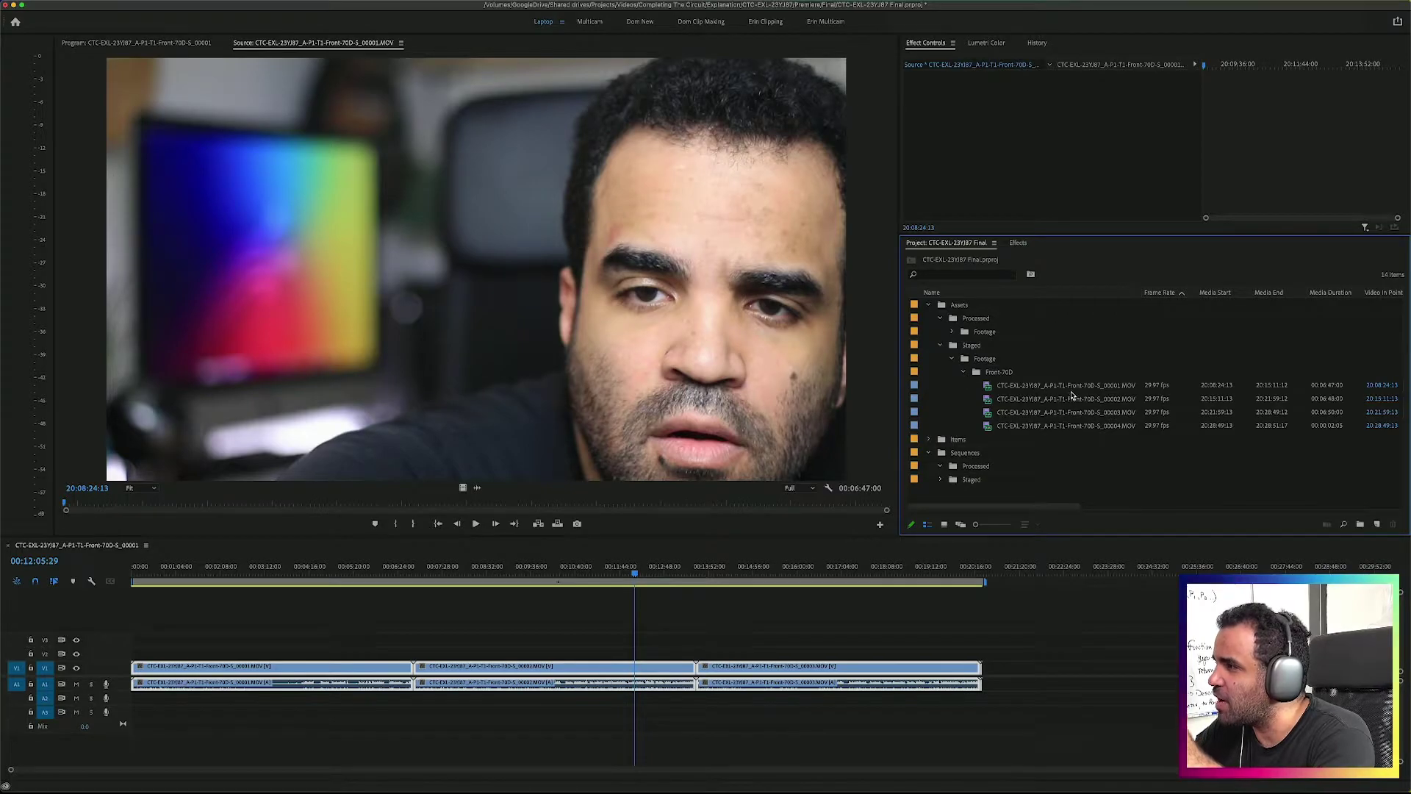
click(1069, 386)
click(1069, 400)
click(1072, 413)
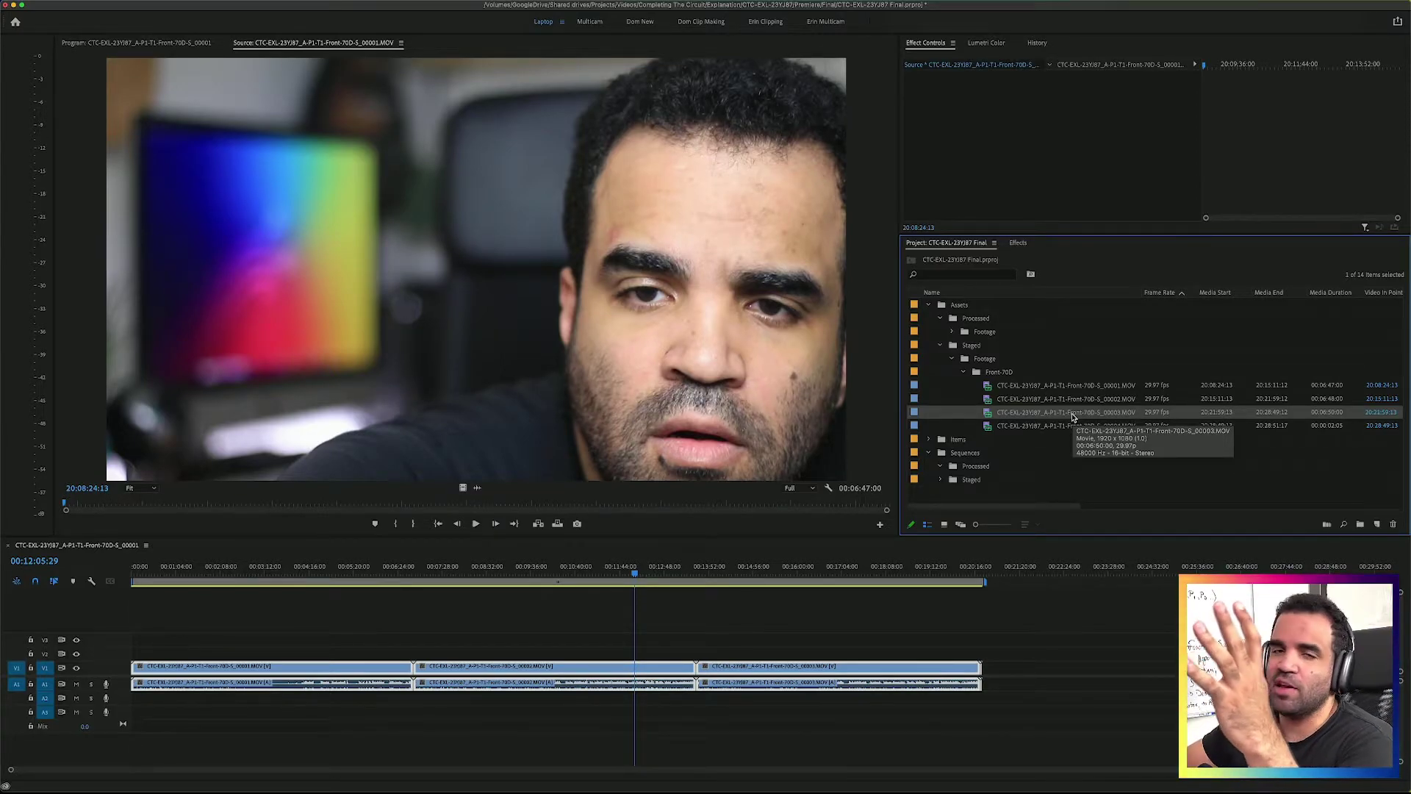
Fold the Staged folders and select the ProRes A-Roll clip in Processed Footage.
click(967, 373)
click(951, 358)
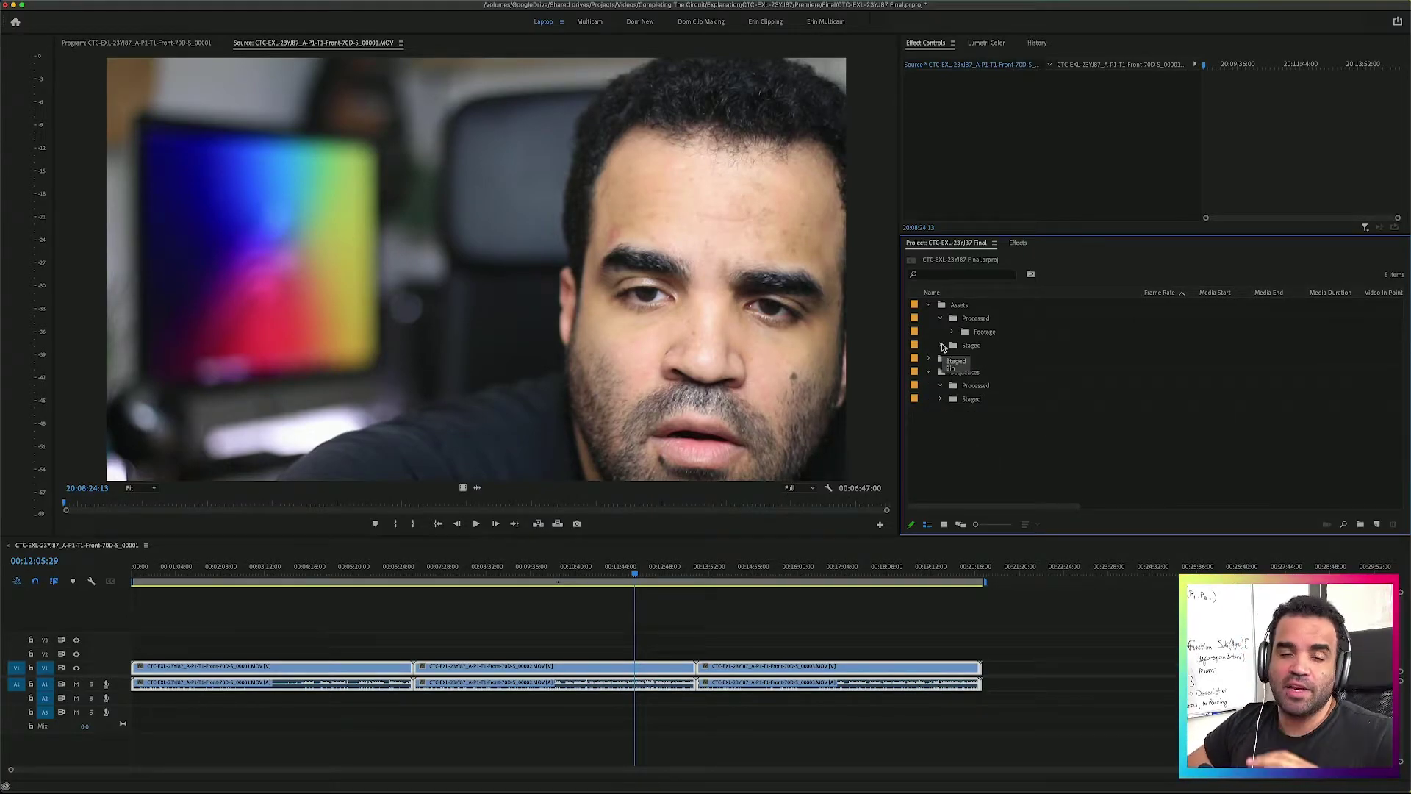
click(951, 332)
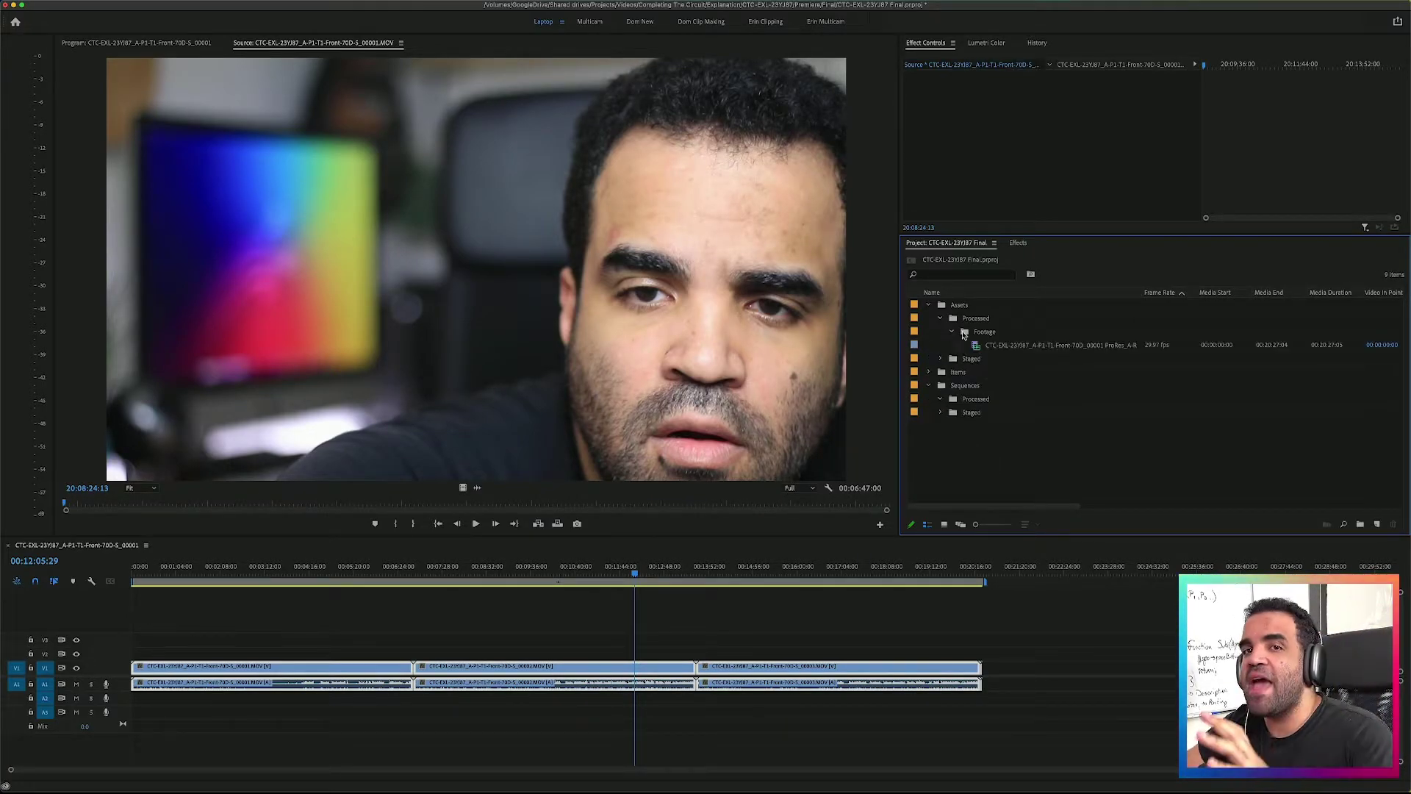
click(993, 347)
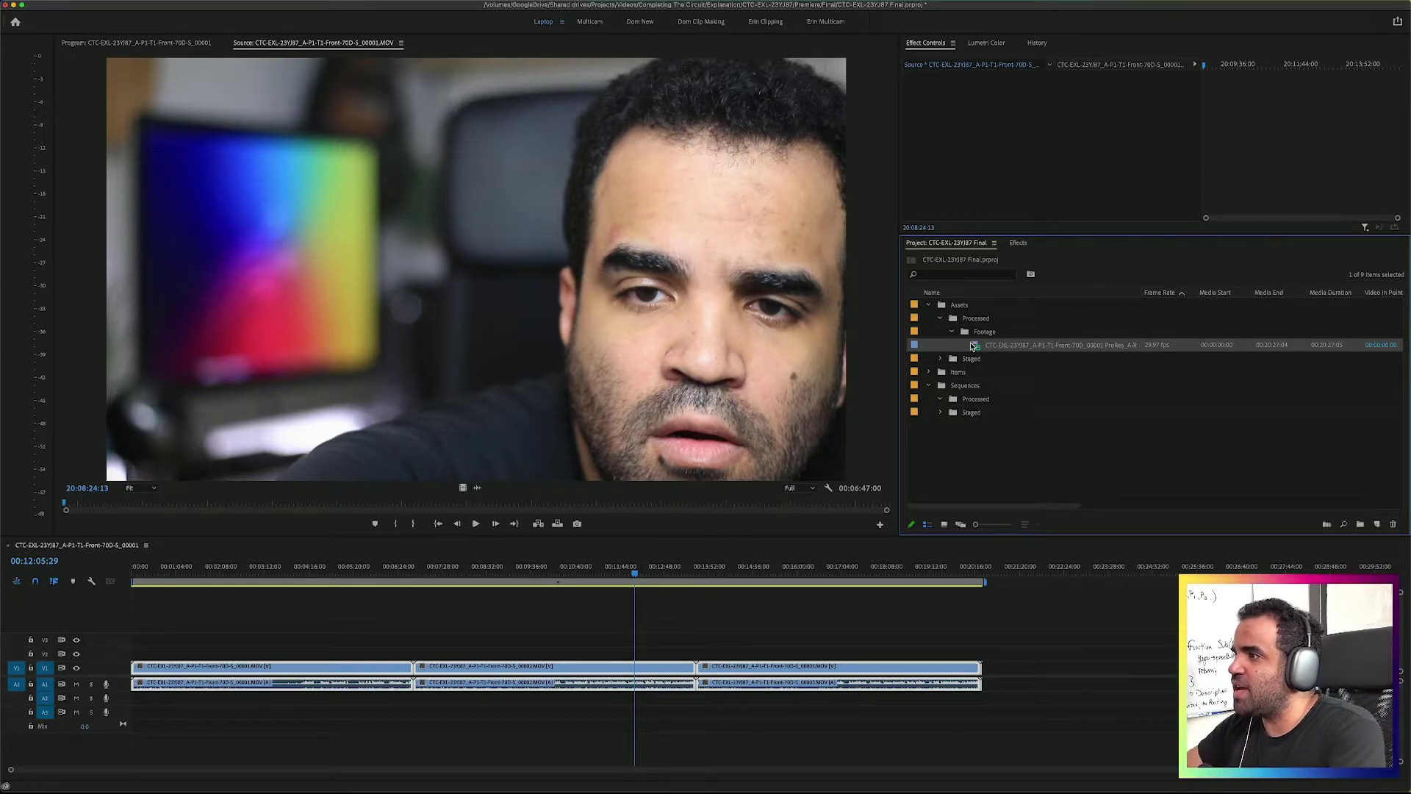
Make a sequence from the ProRes A-Roll clip, file it under Processed sequences, and scrub it.
right_click(974, 346)
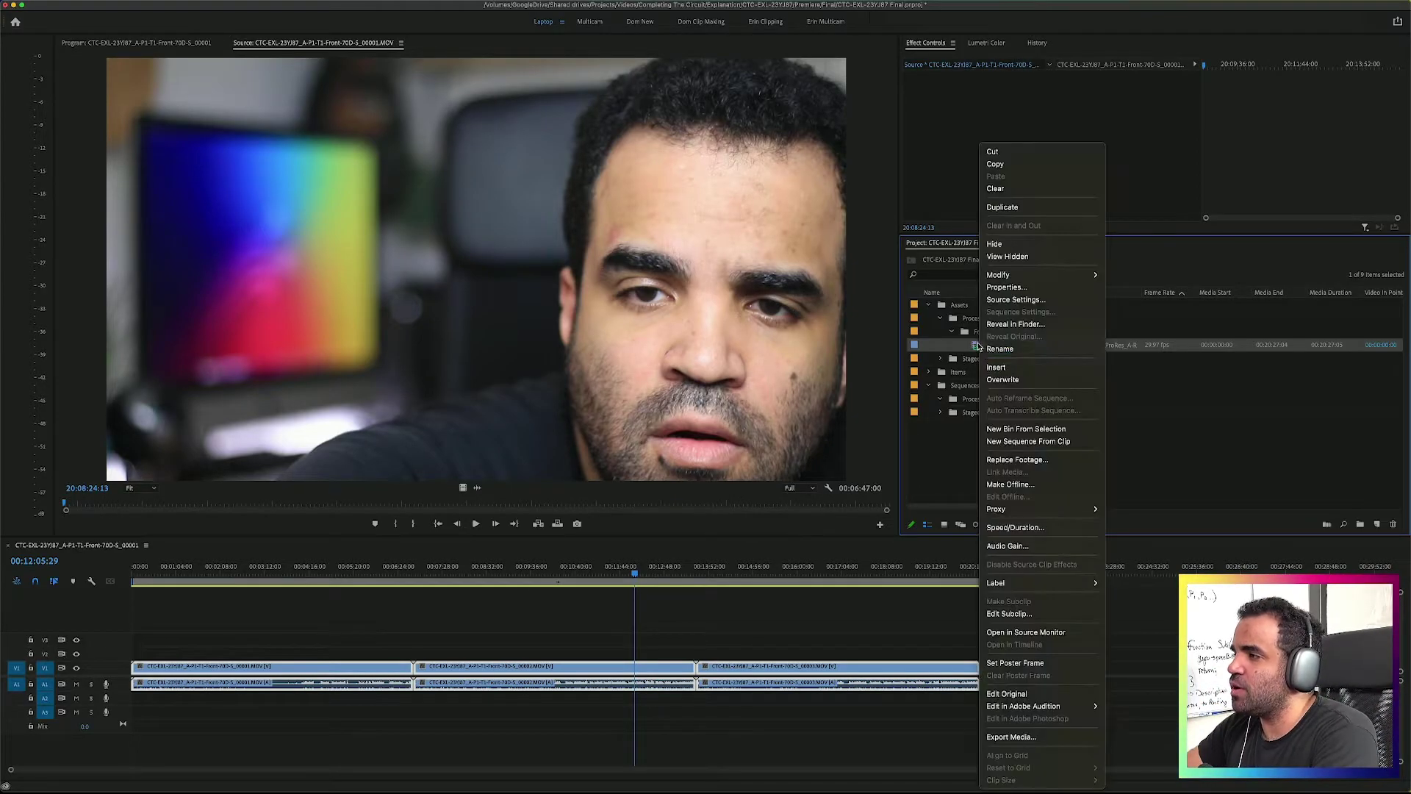
click(1029, 441)
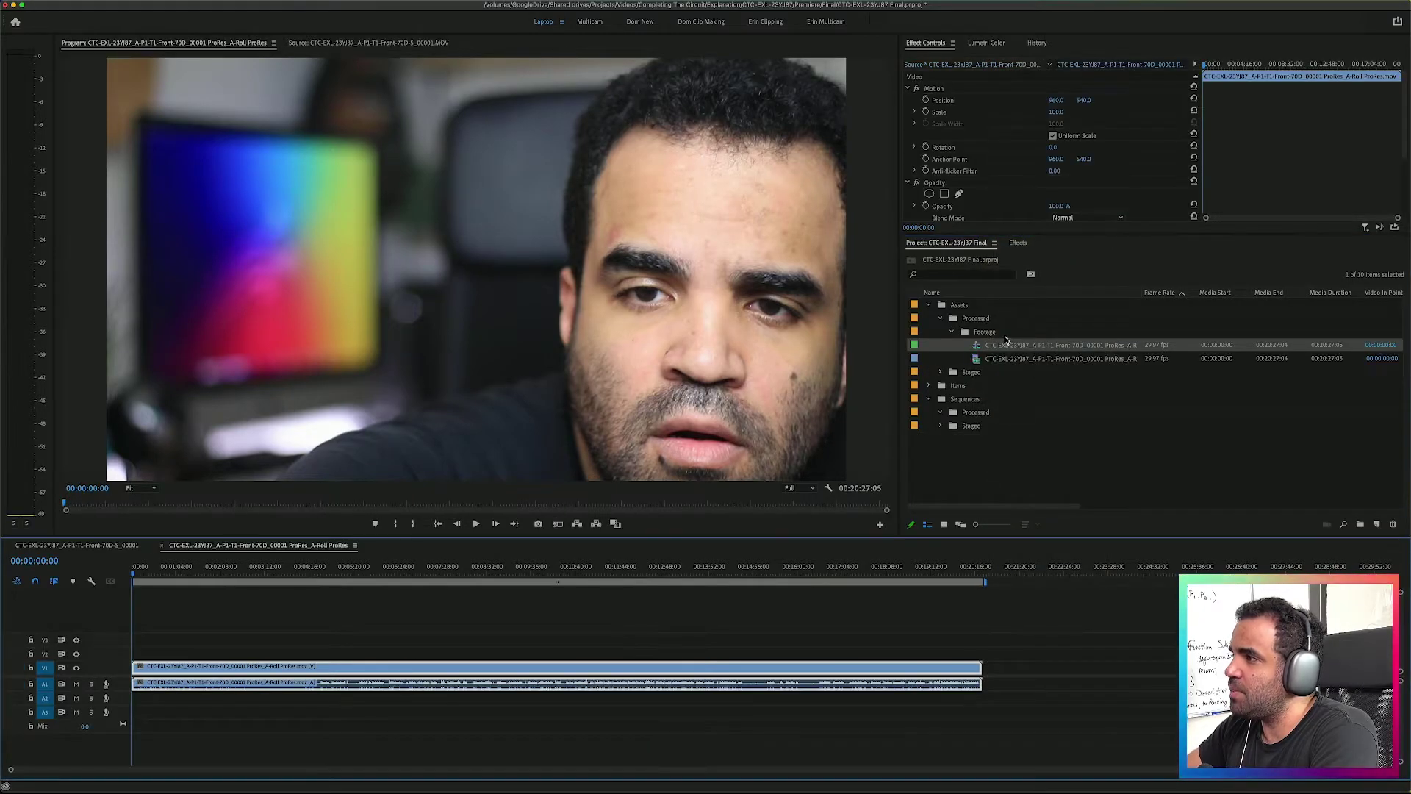
drag(967, 413, 967, 412)
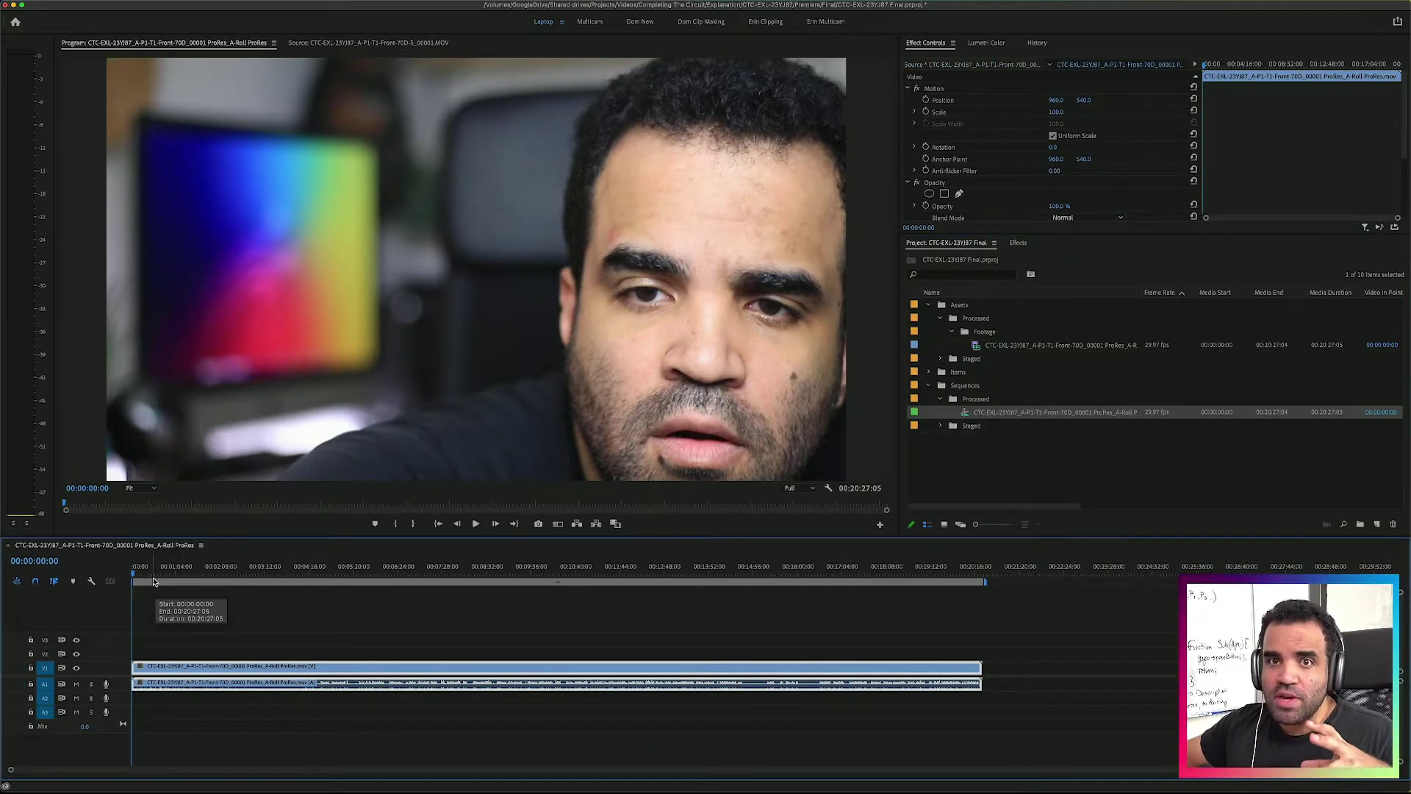
drag(133, 575, 423, 614)
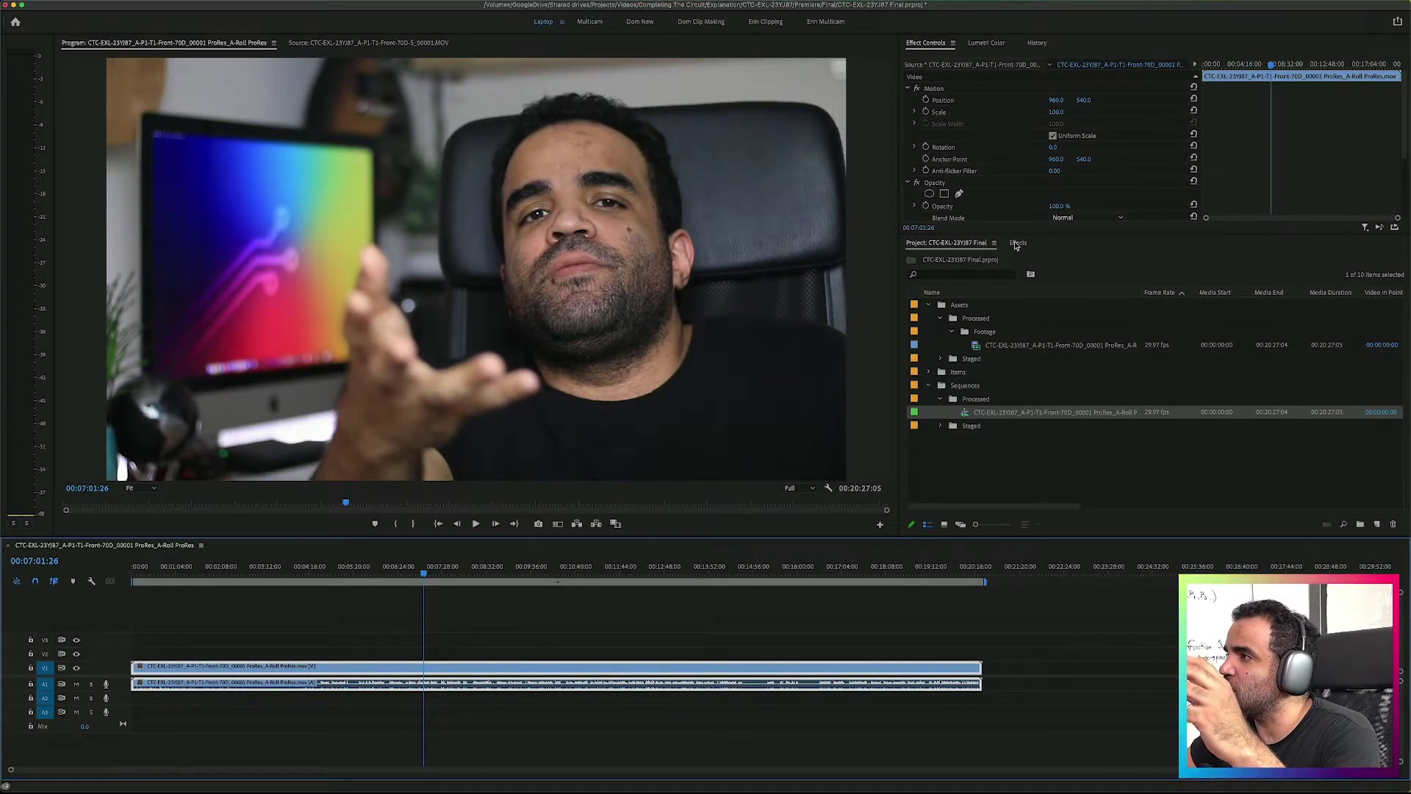
Search 'gaus' and apply Gaussian Blur to the V1 clip with blurriness about 62.
click(1016, 244)
click(974, 258)
text(gauss)
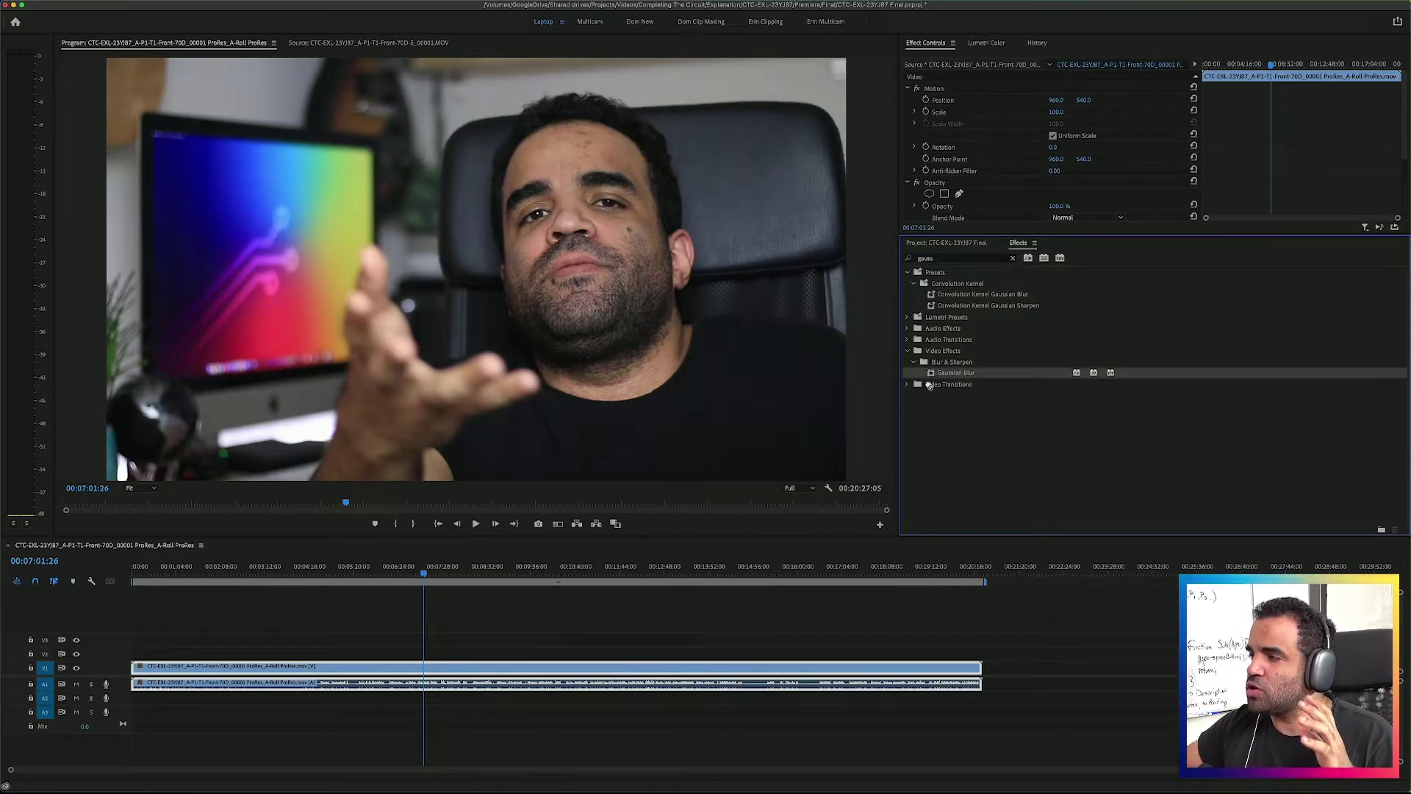
drag(962, 373, 530, 669)
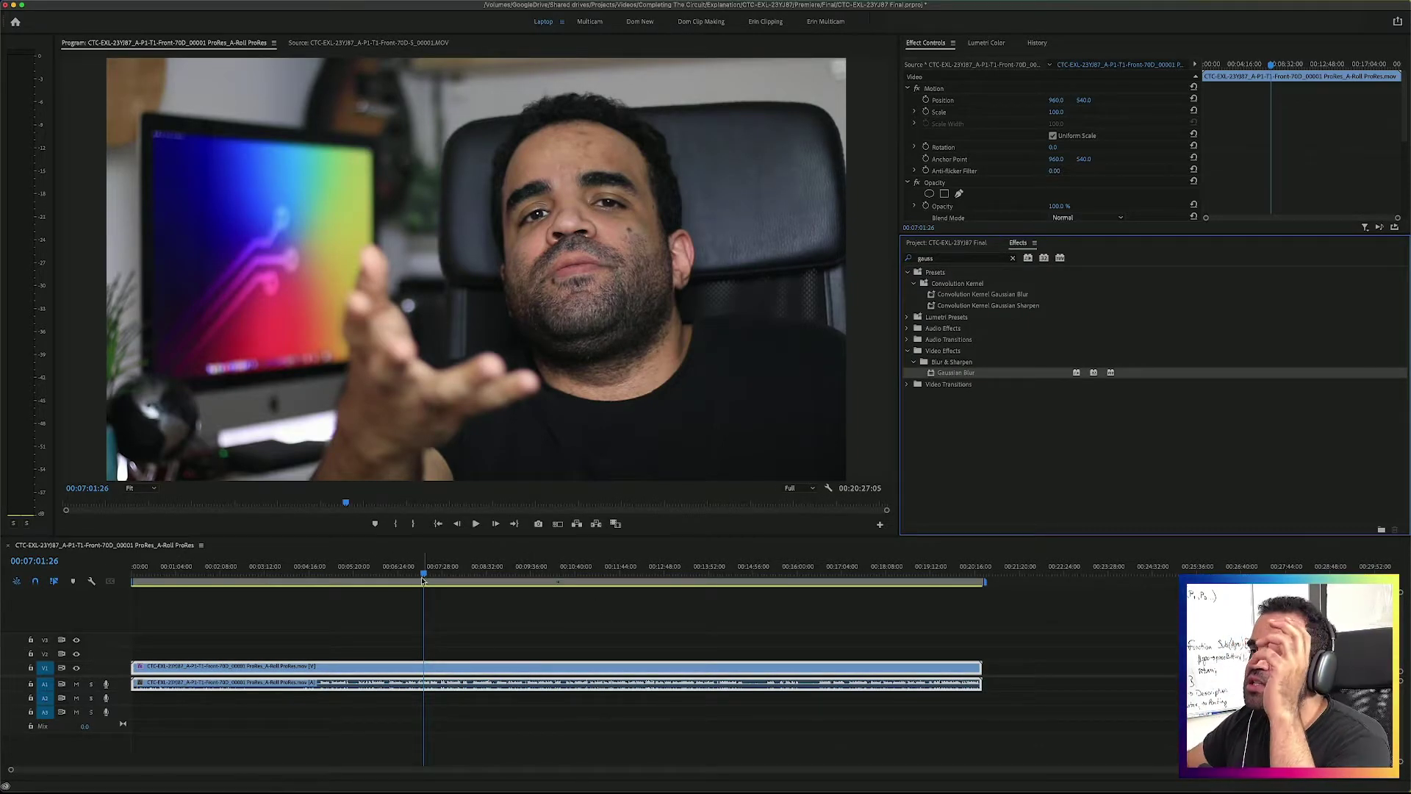
drag(423, 570, 470, 571)
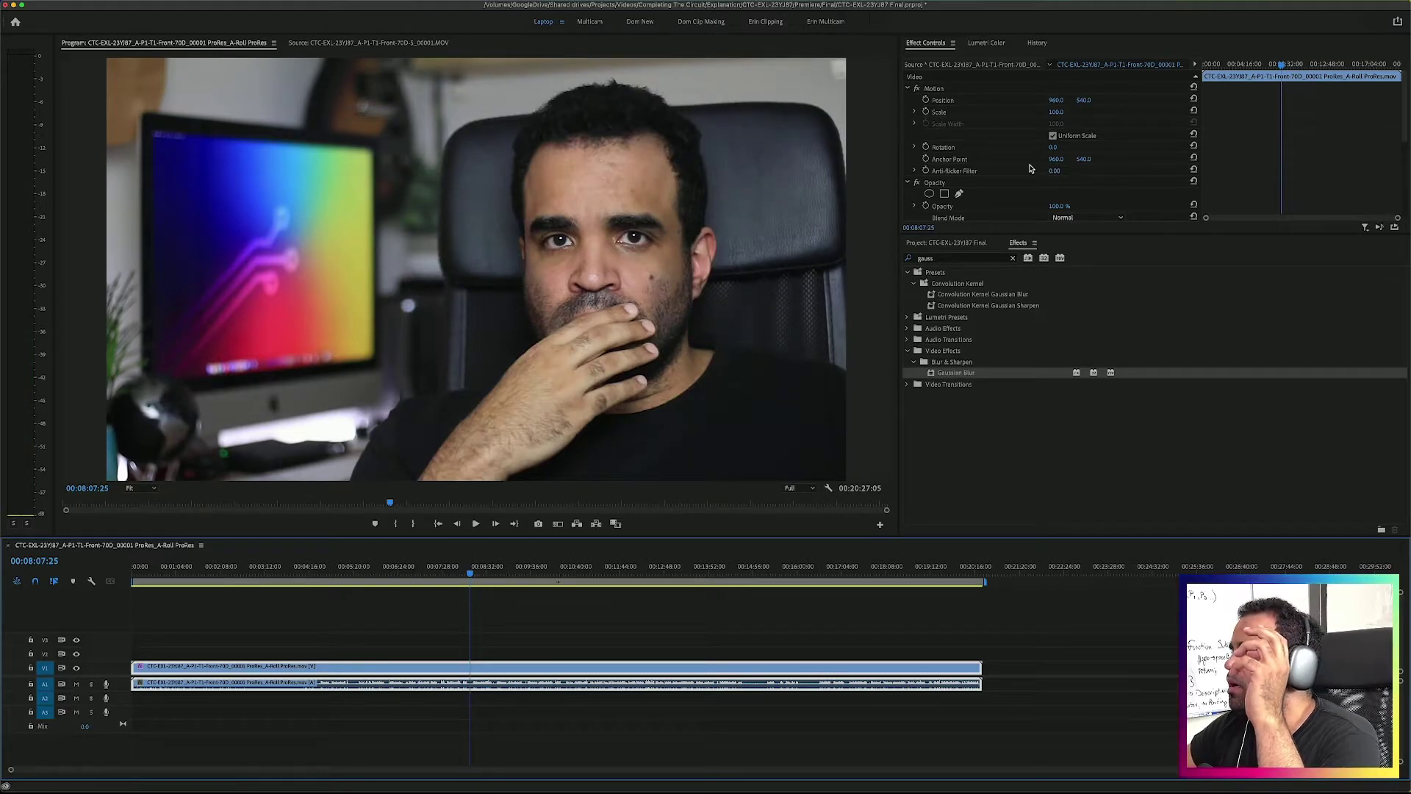
scroll(1030, 168, down, 5)
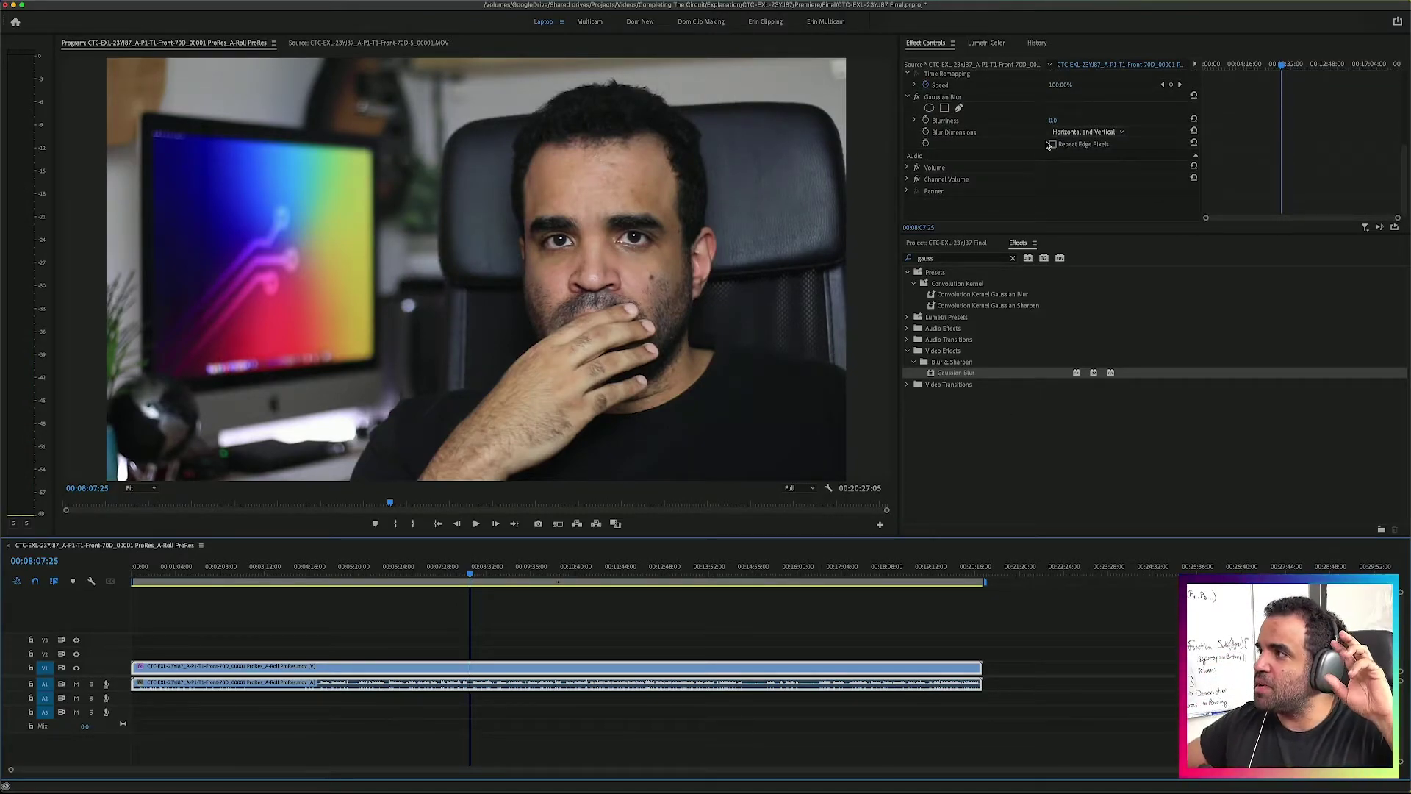
scroll(1004, 149, up, 2)
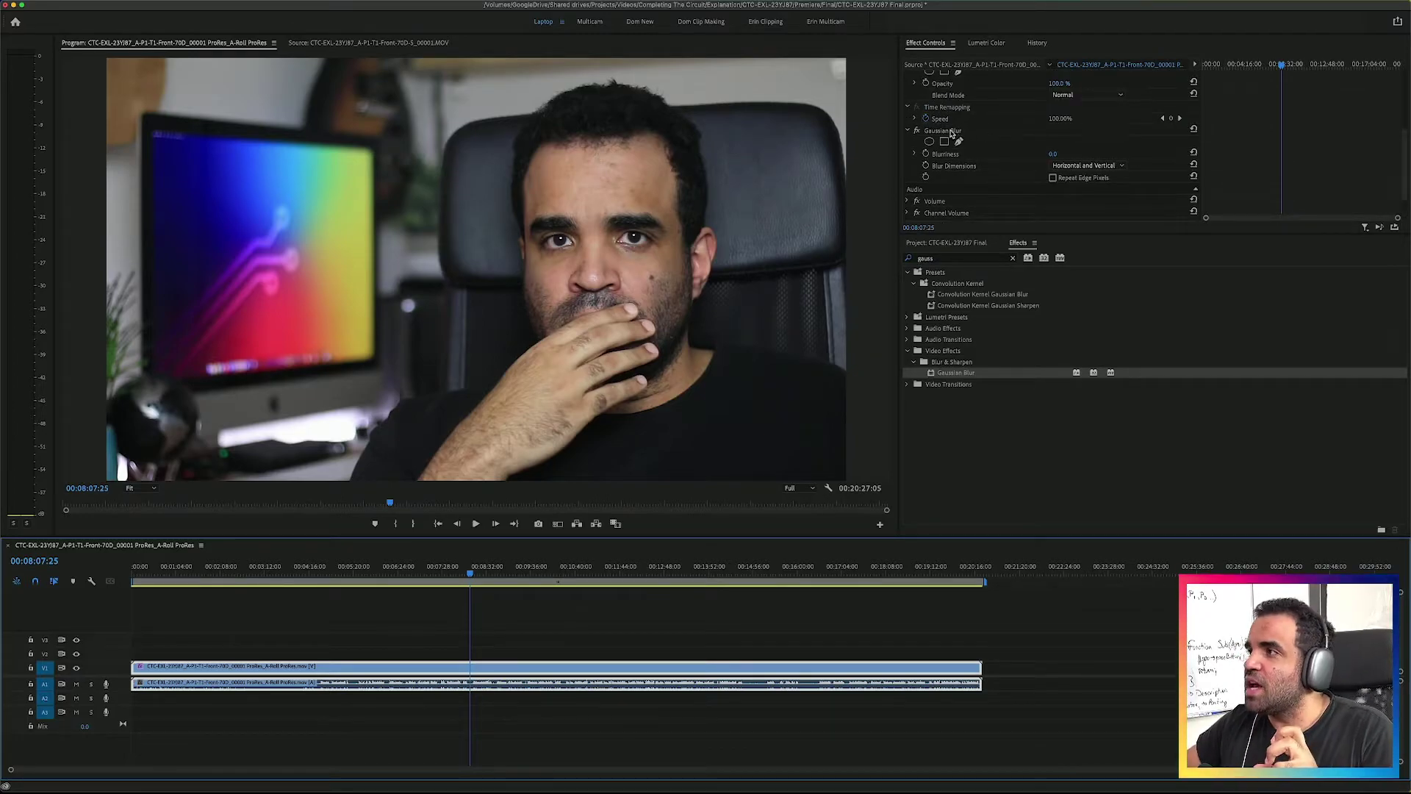
drag(1052, 154, 1052, 159)
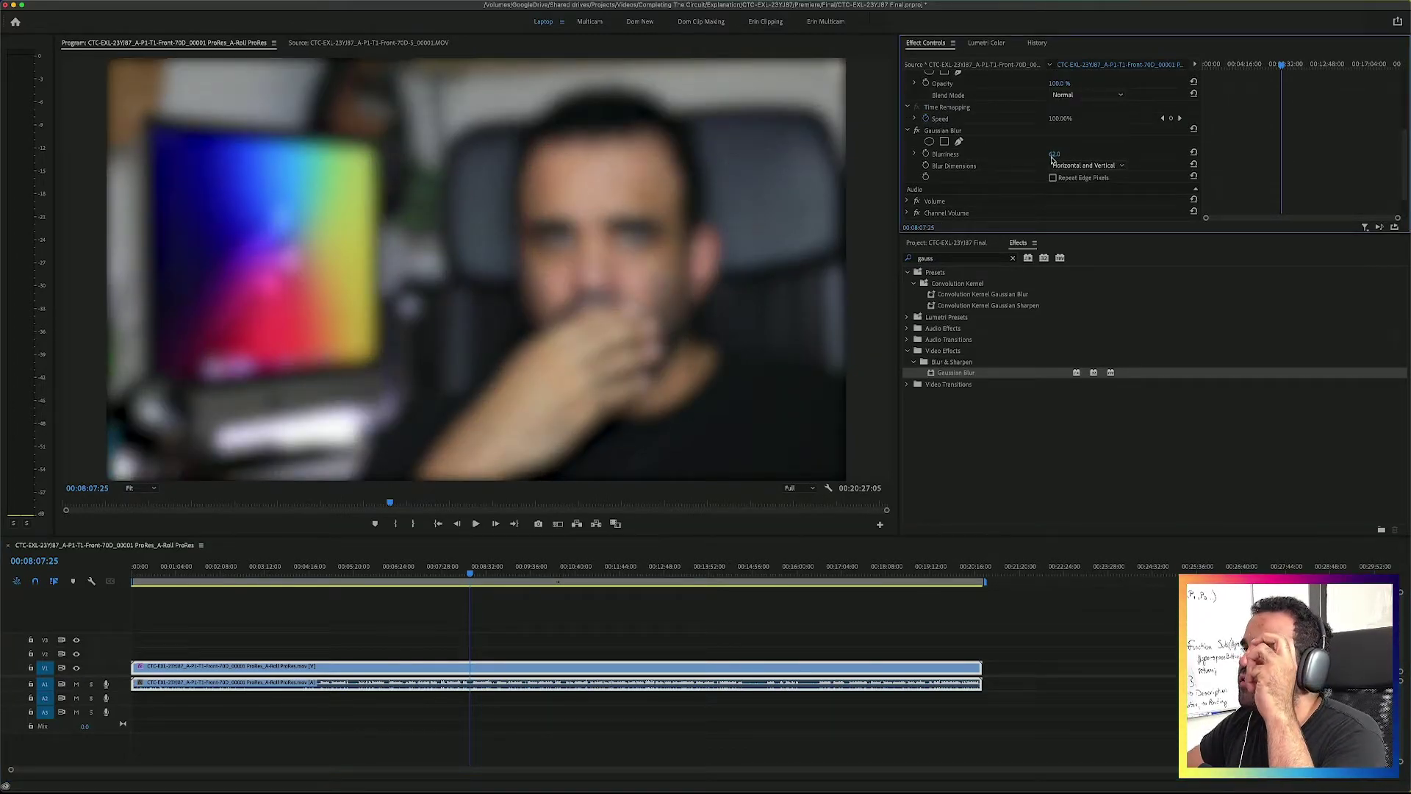
Scale the blurred clip up to about 206.
click(950, 258)
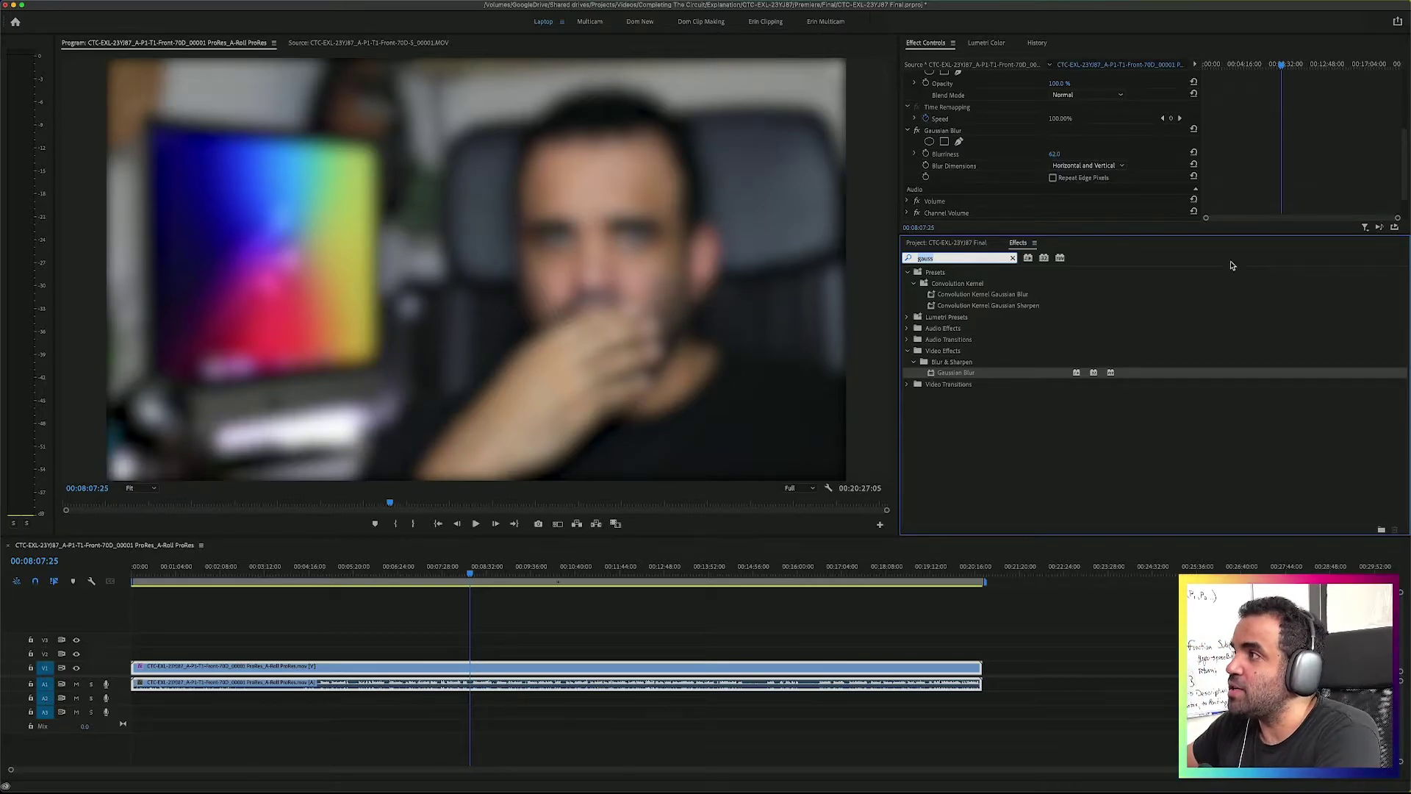
scroll(1037, 132, up, 5)
drag(1056, 111, 1146, 112)
Search 'warp', apply Wave Warp to the clip, and raise its wave height.
click(958, 257)
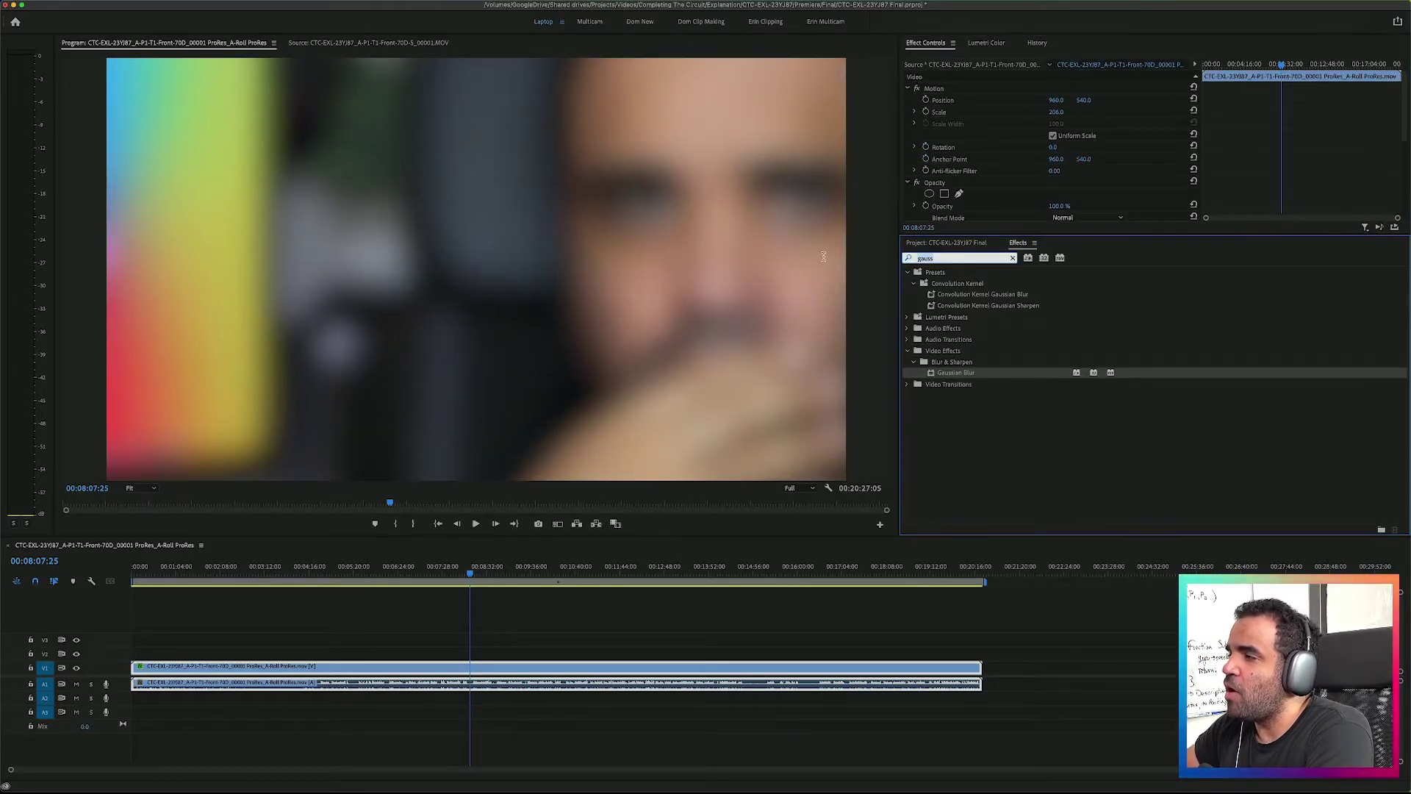
text(warp)
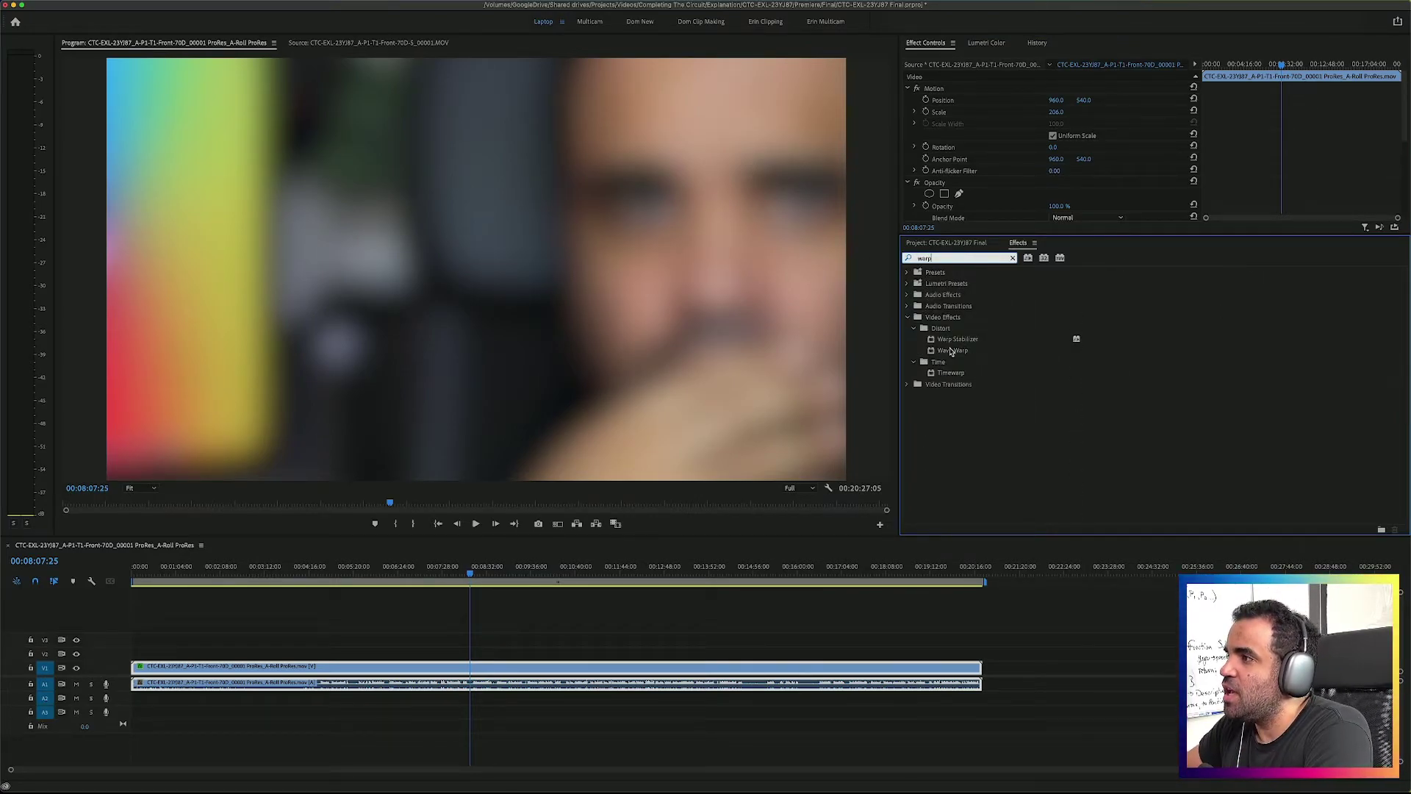
drag(951, 351, 671, 669)
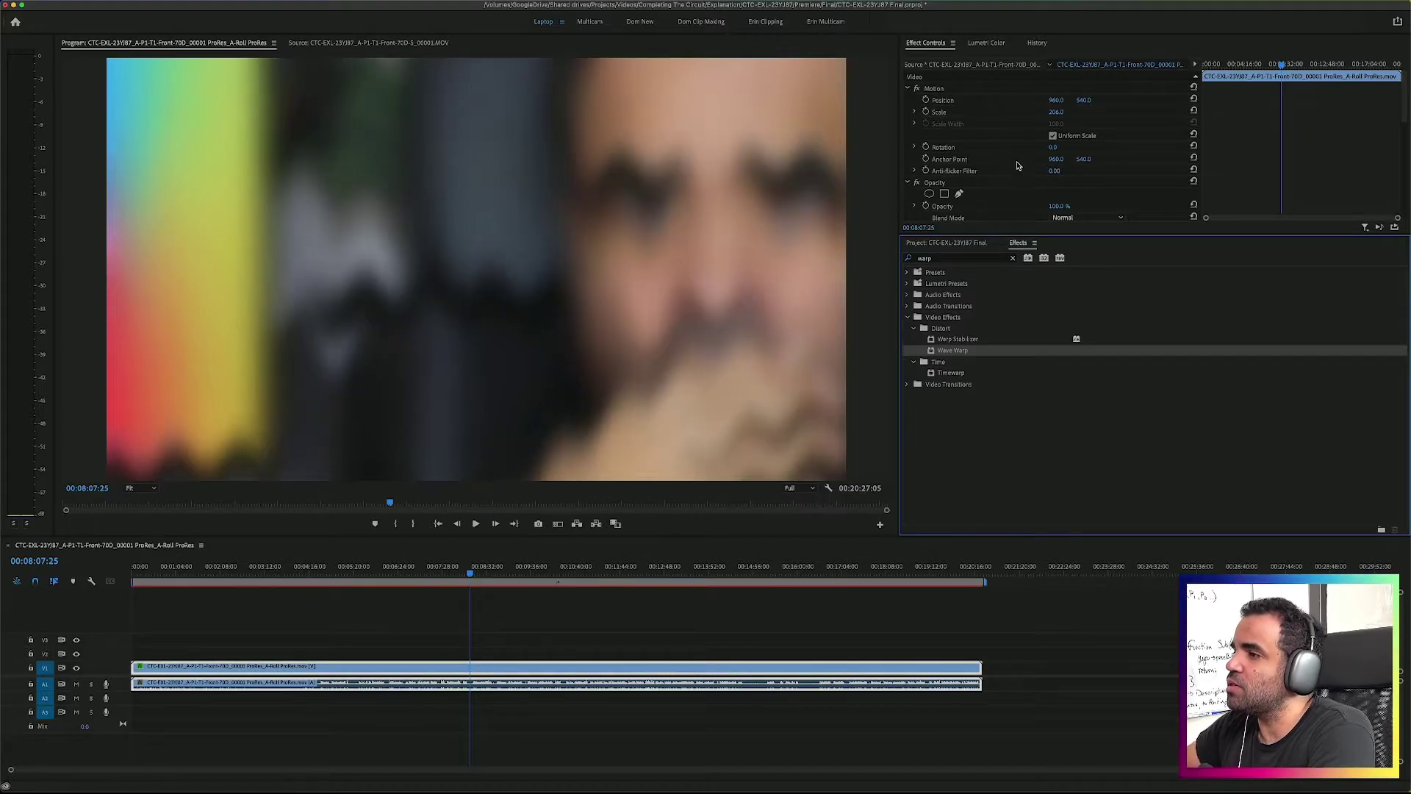
scroll(1022, 170, down, 5)
scroll(1005, 169, up, 2)
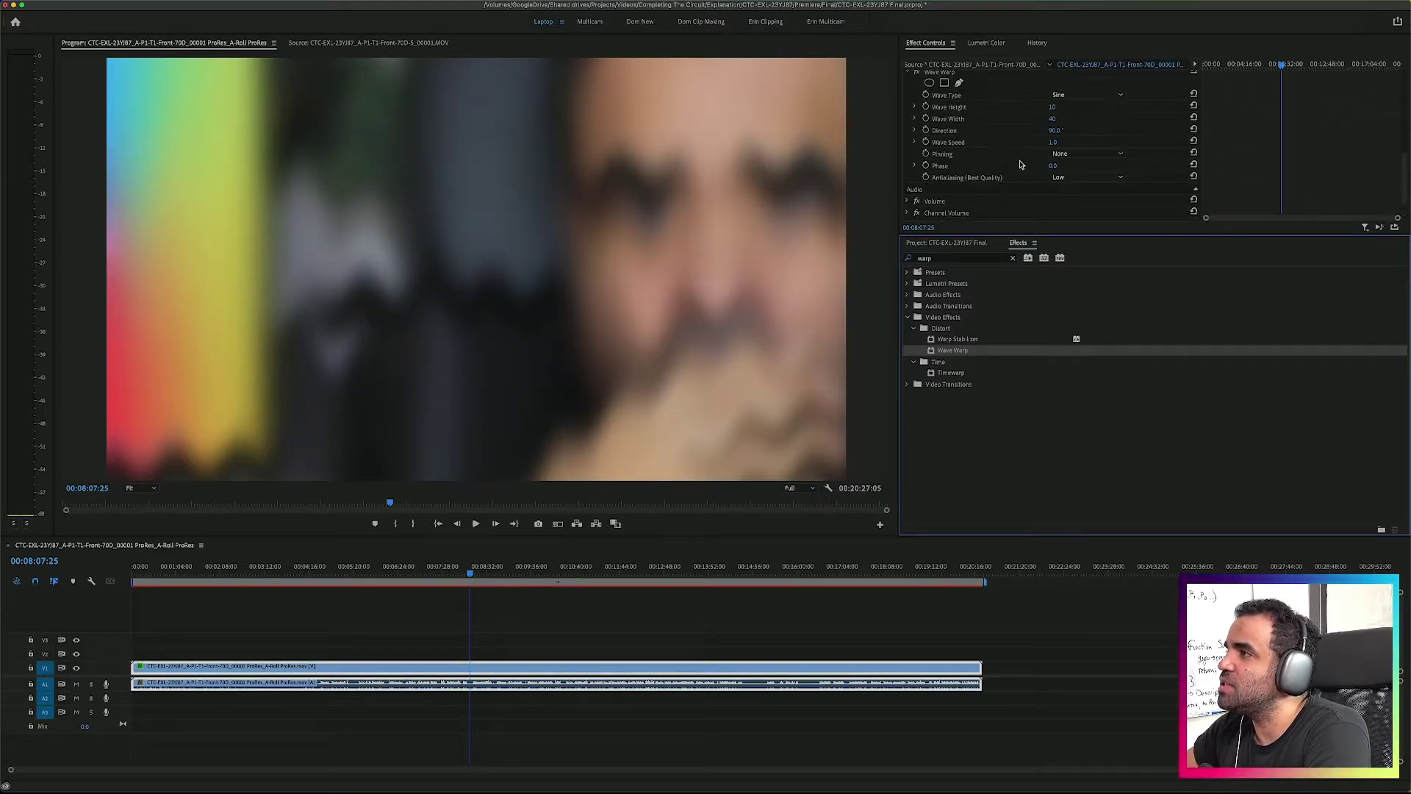
click(1052, 143)
drag(1052, 107, 1083, 107)
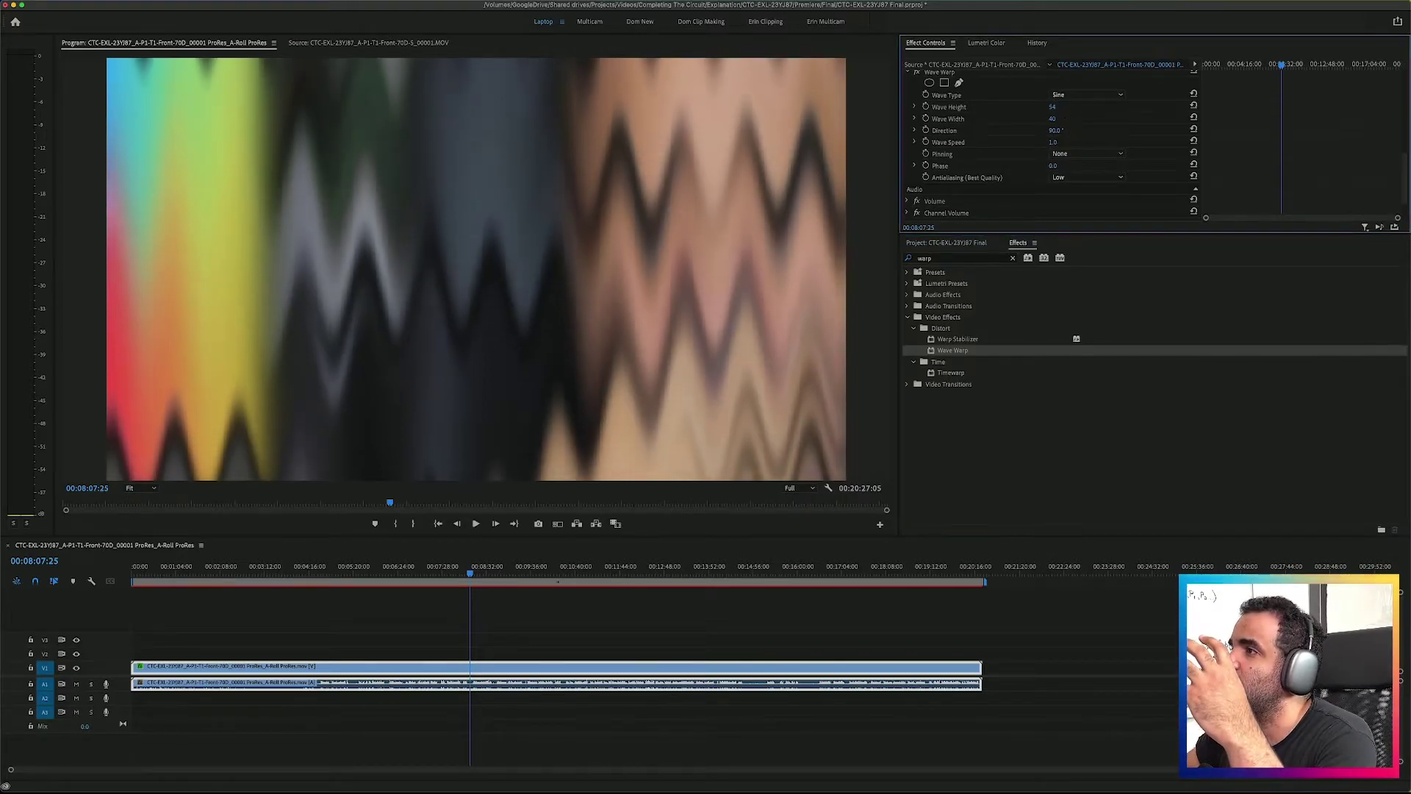
click(305, 505)
drag(305, 504, 488, 507)
Rotate the warped clip by 52 degrees and preview it further along.
scroll(1049, 127, up, 10)
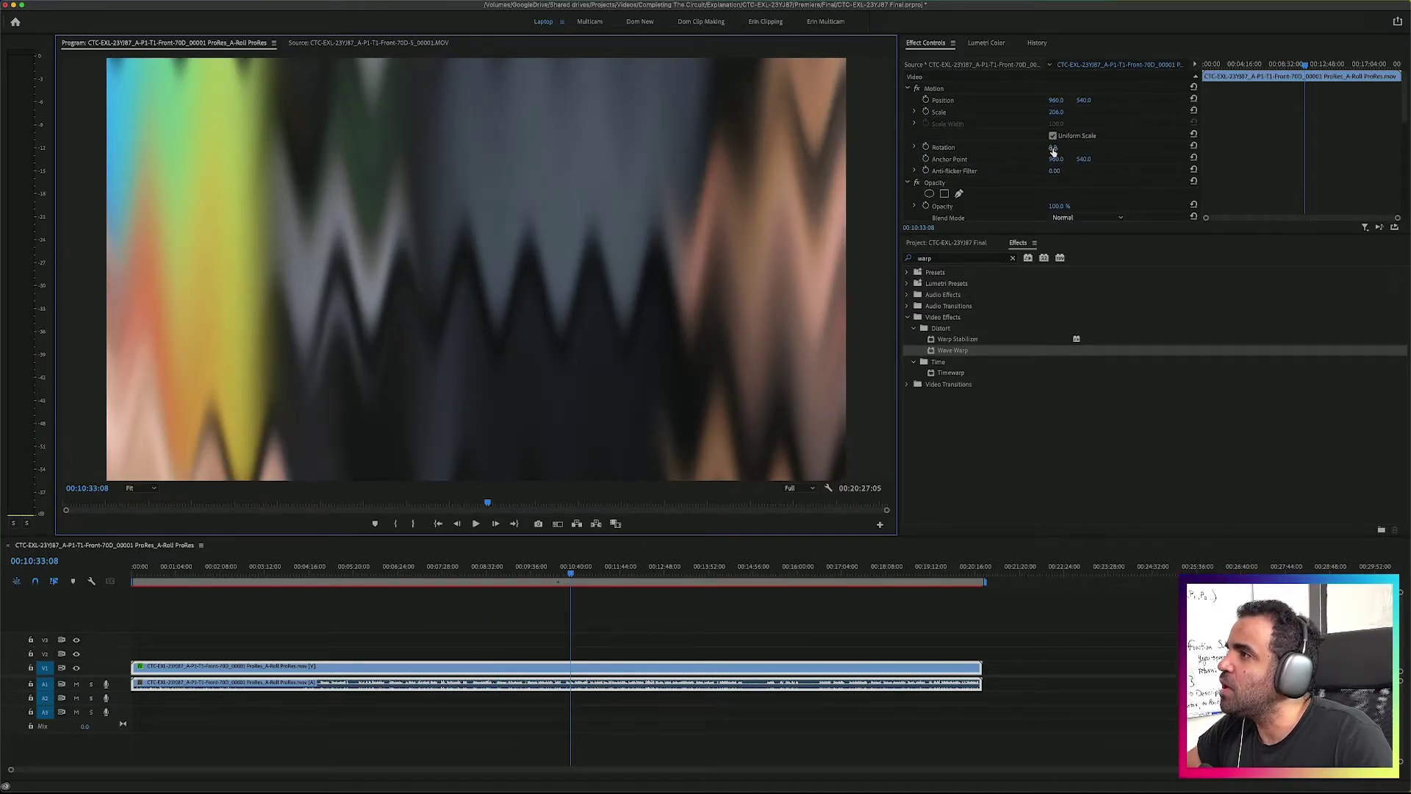
drag(1053, 147, 1084, 147)
mouse_move(487, 502)
mouse_down()
mouse_move(515, 503)
mouse_move(470, 502)
mouse_move(625, 503)
mouse_move(235, 502)
mouse_move(769, 518)
mouse_move(291, 521)
mouse_move(480, 520)
mouse_up()
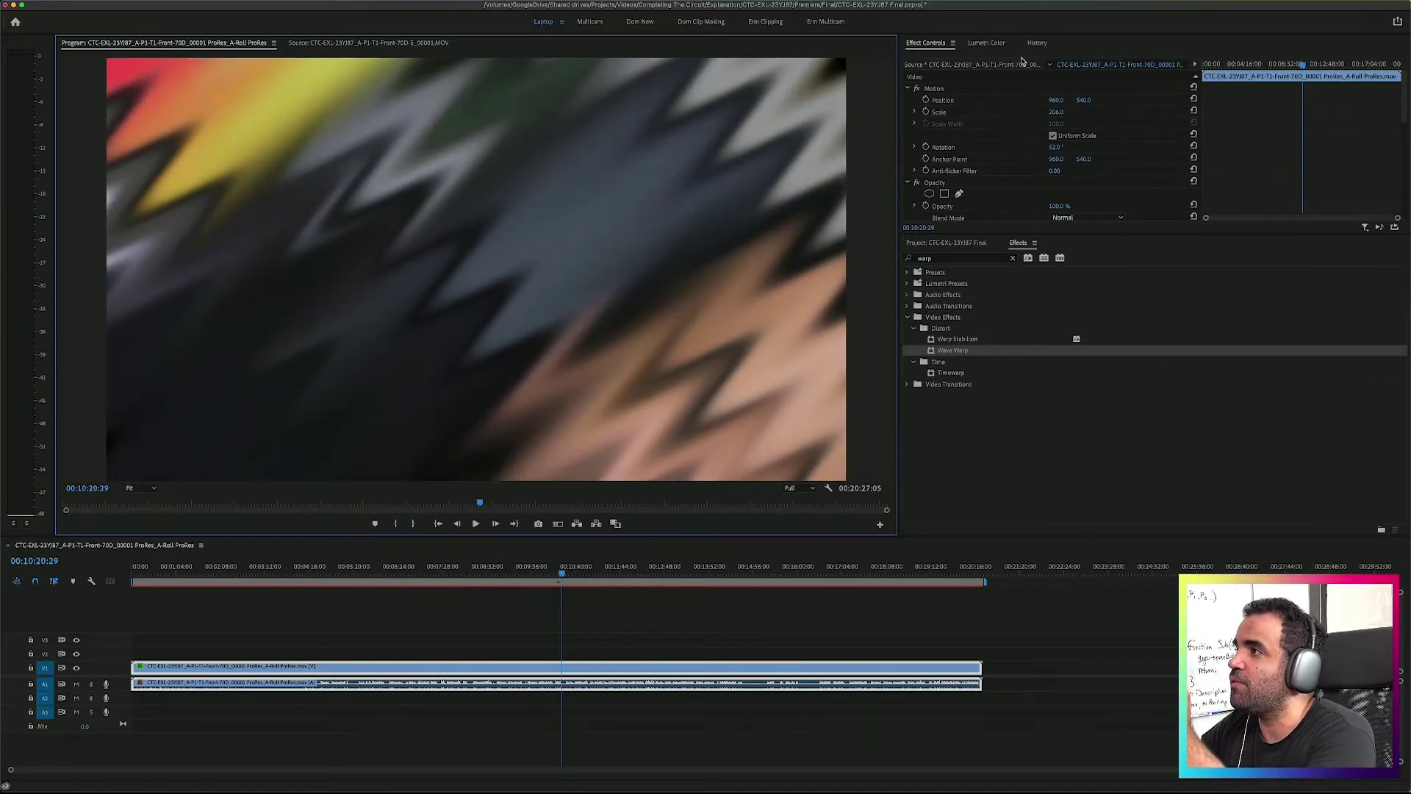
Tint the clip magenta by lifting the red and lowering the green Lumetri RGB curves.
click(986, 42)
scroll(1120, 185, down, 6)
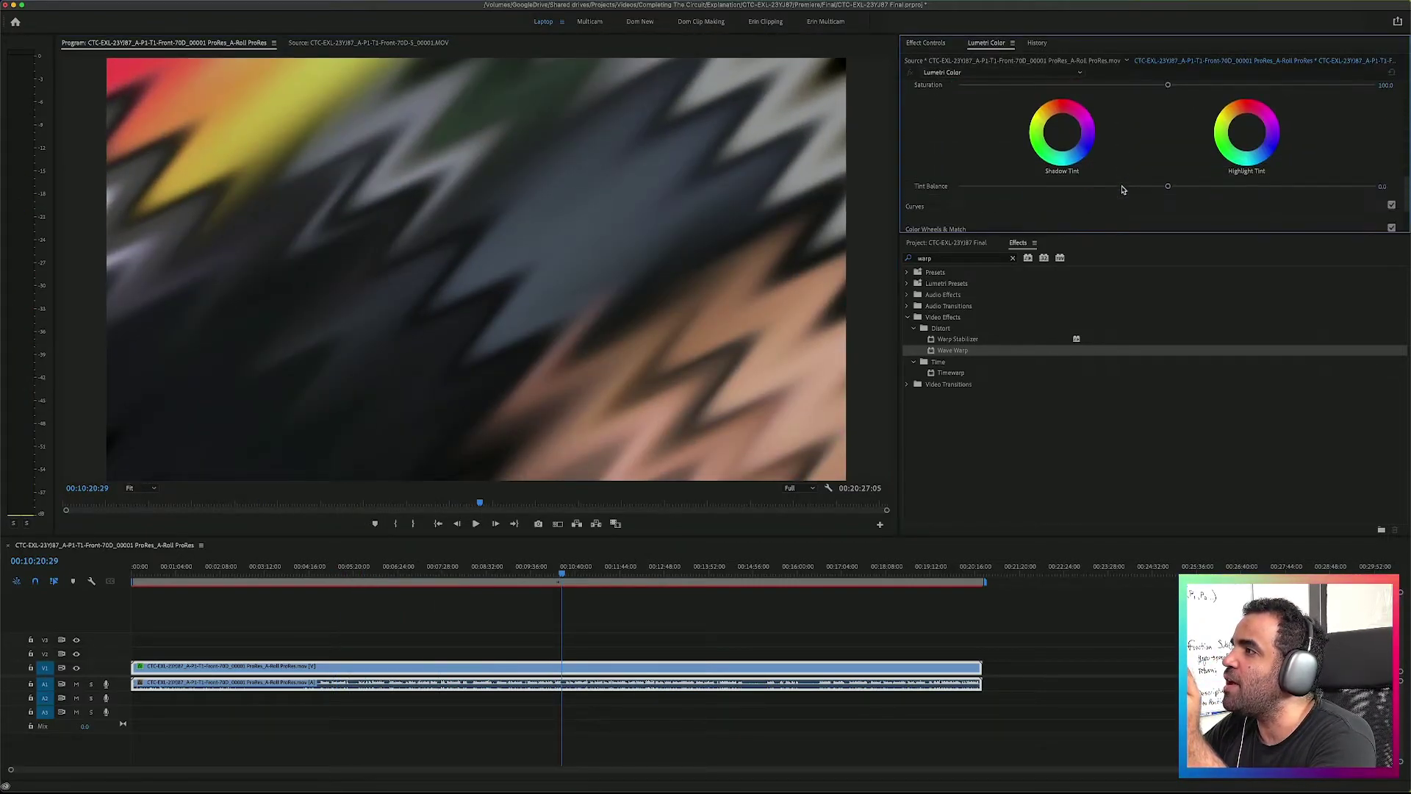
scroll(1154, 155, up, 3)
scroll(1150, 212, down, 3)
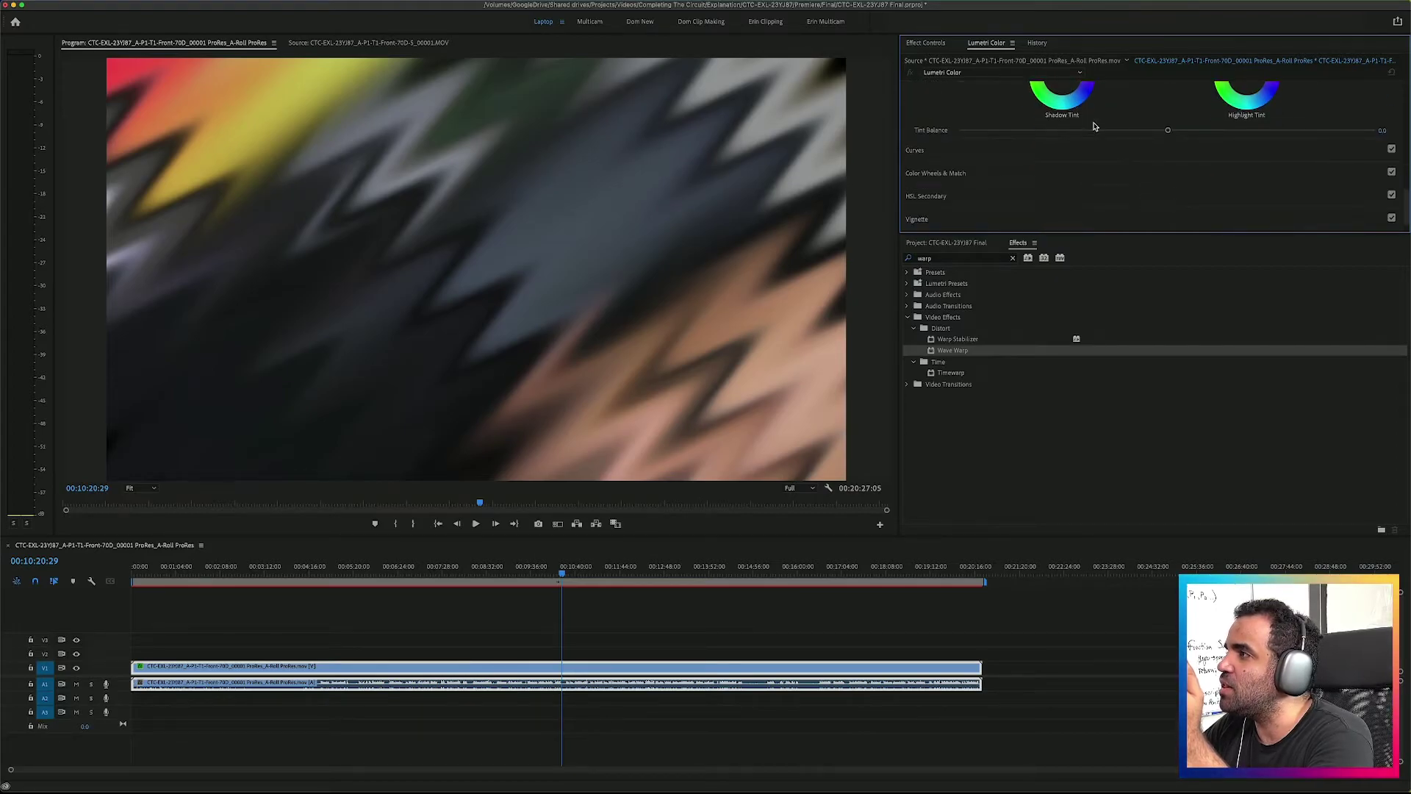
click(1020, 149)
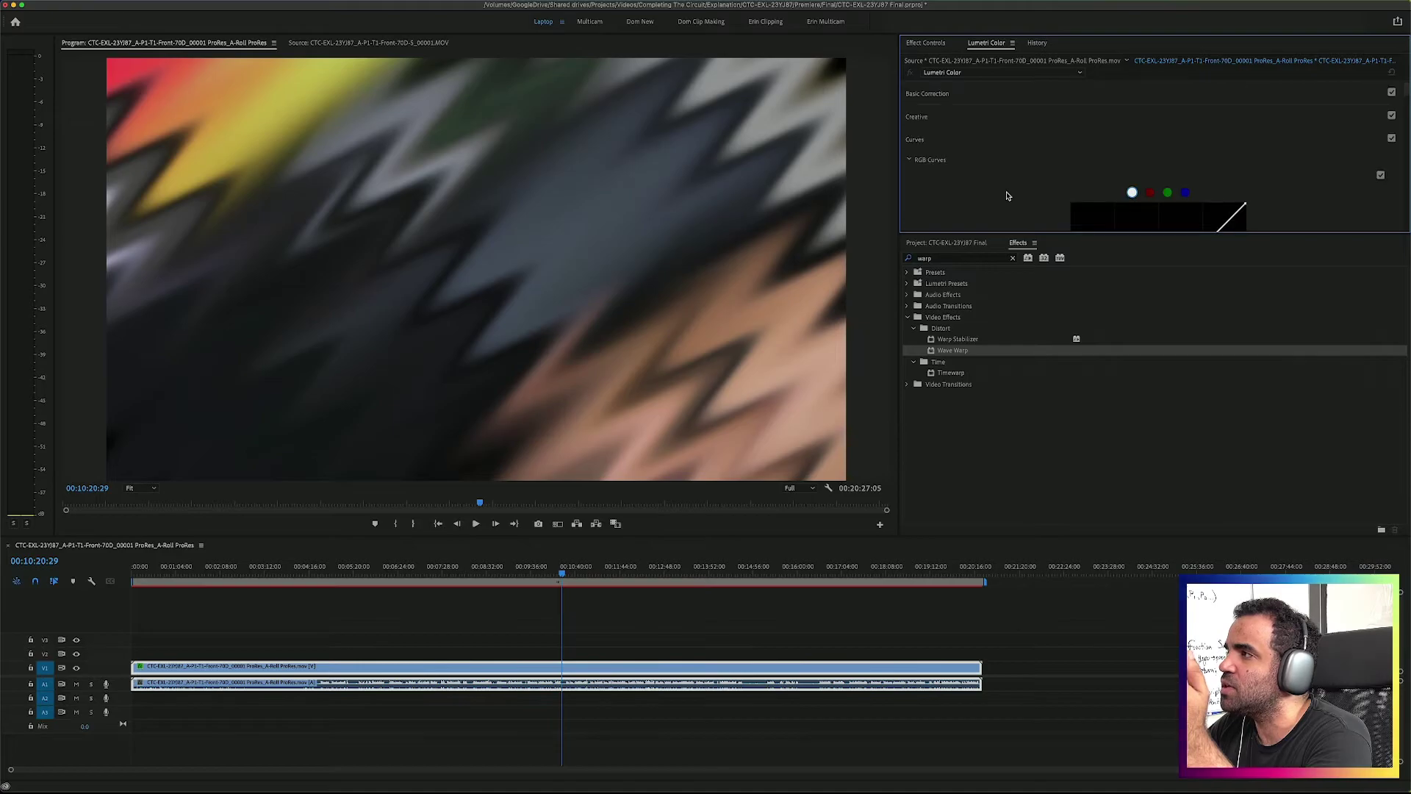
scroll(1161, 123, down, 3)
click(1150, 104)
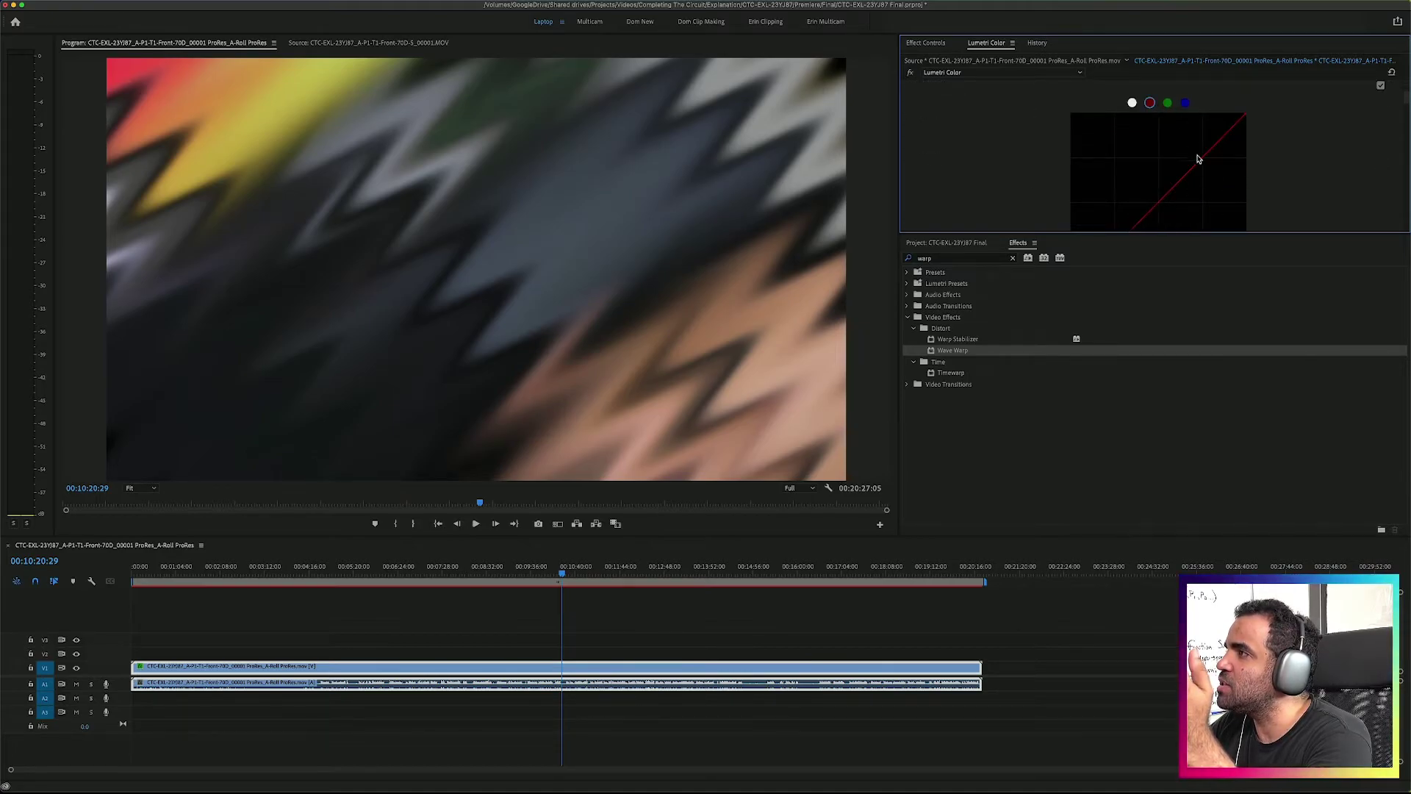
drag(1194, 169, 1159, 136)
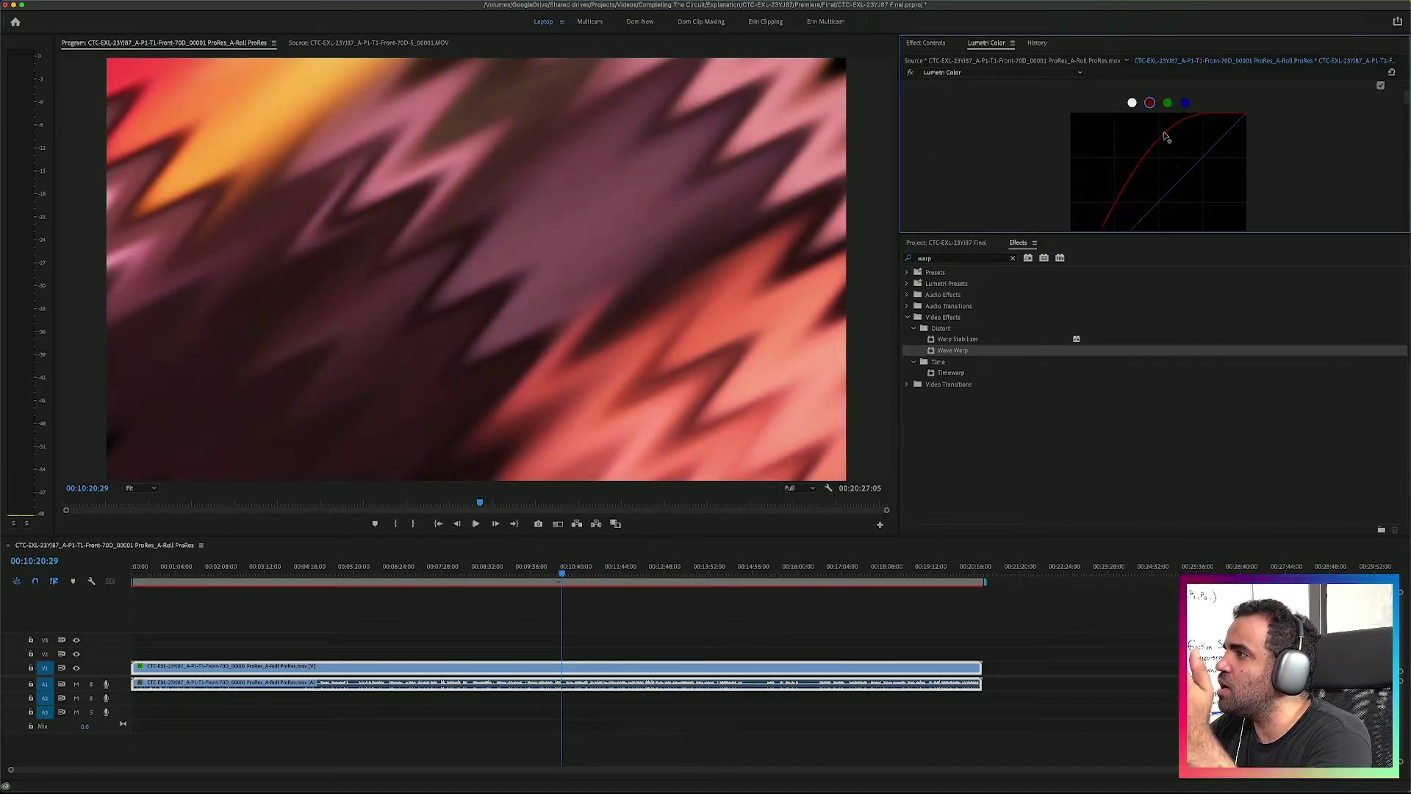
click(1167, 103)
drag(1168, 199, 1089, 175)
click(1186, 104)
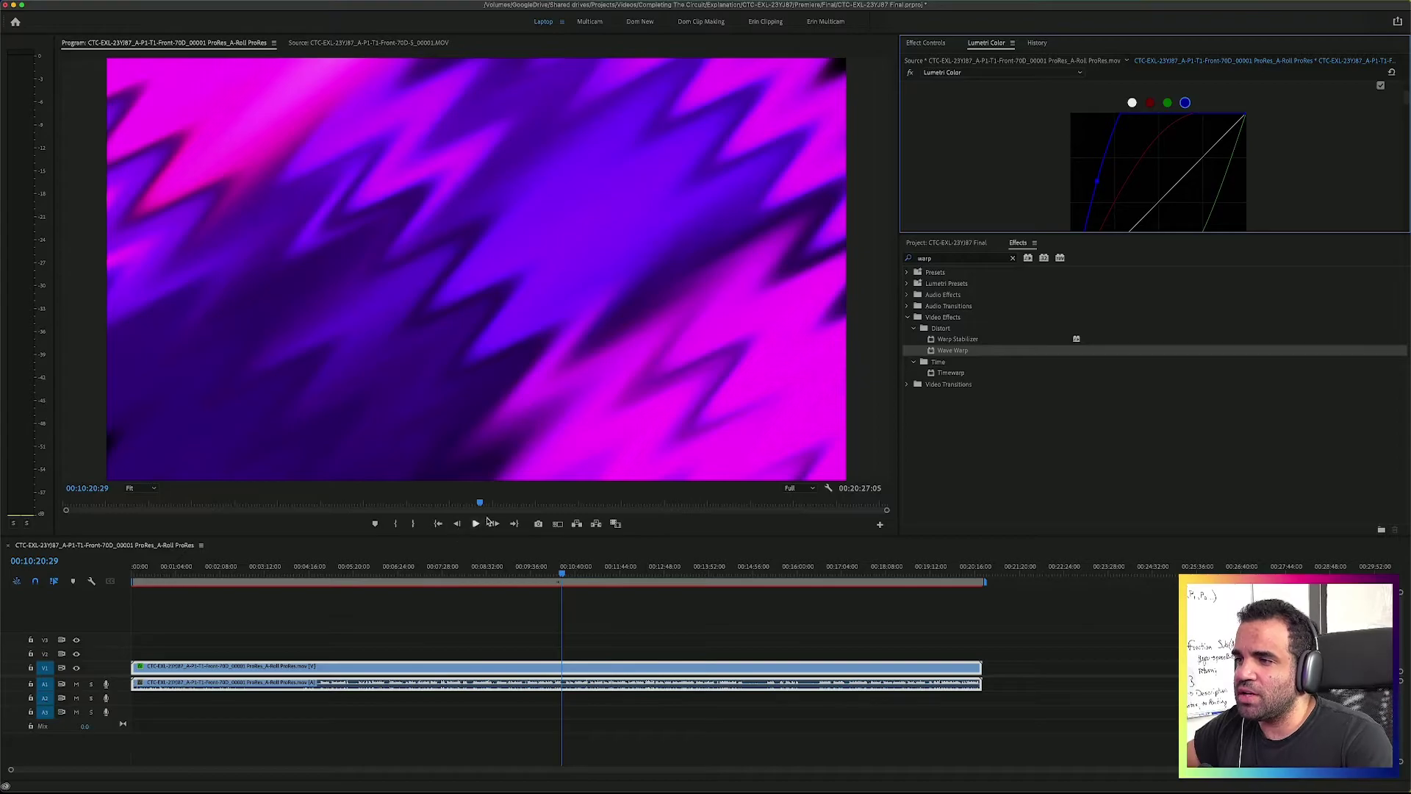
Add another Wave Warp with wave width 110 and preview it up to 00:11:14:09.
click(928, 44)
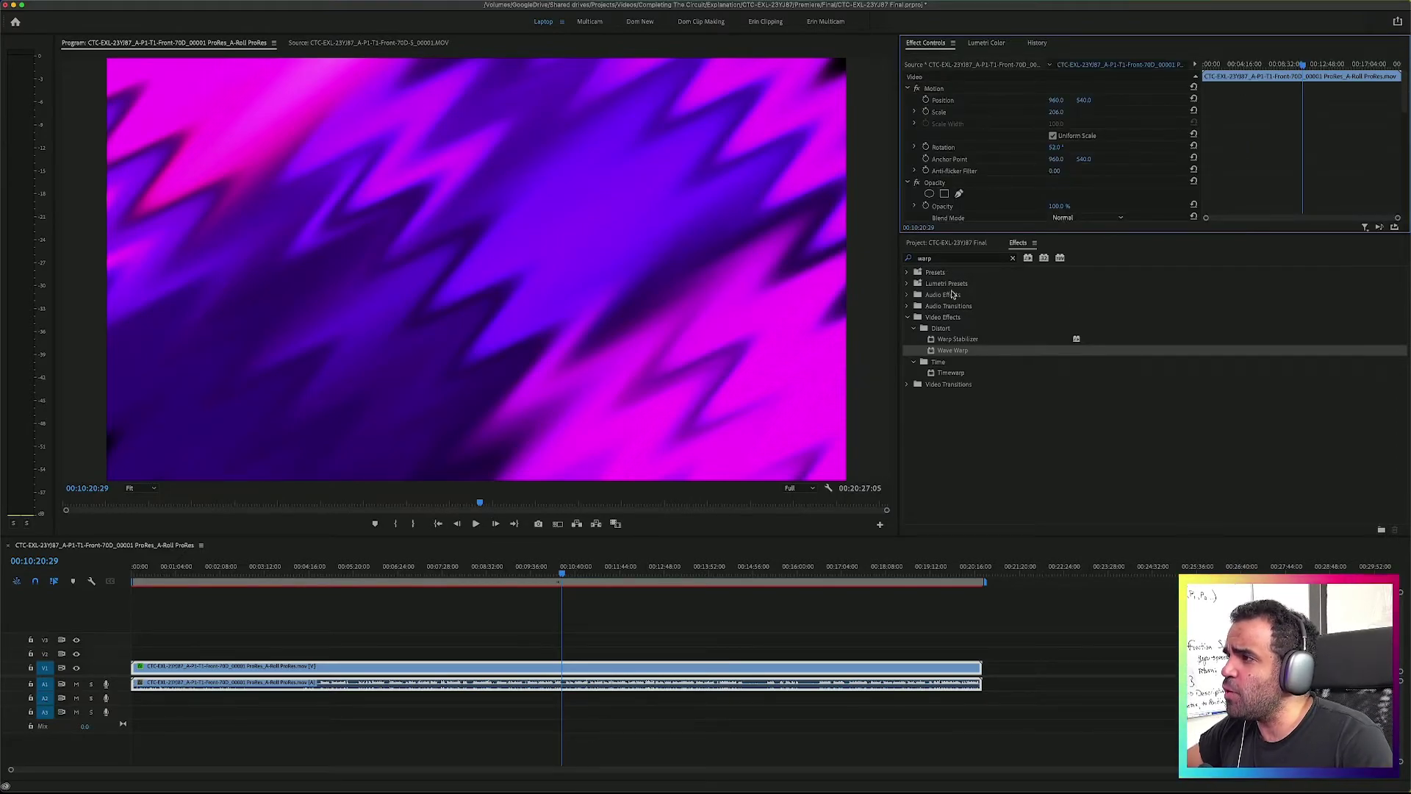
drag(961, 353, 710, 673)
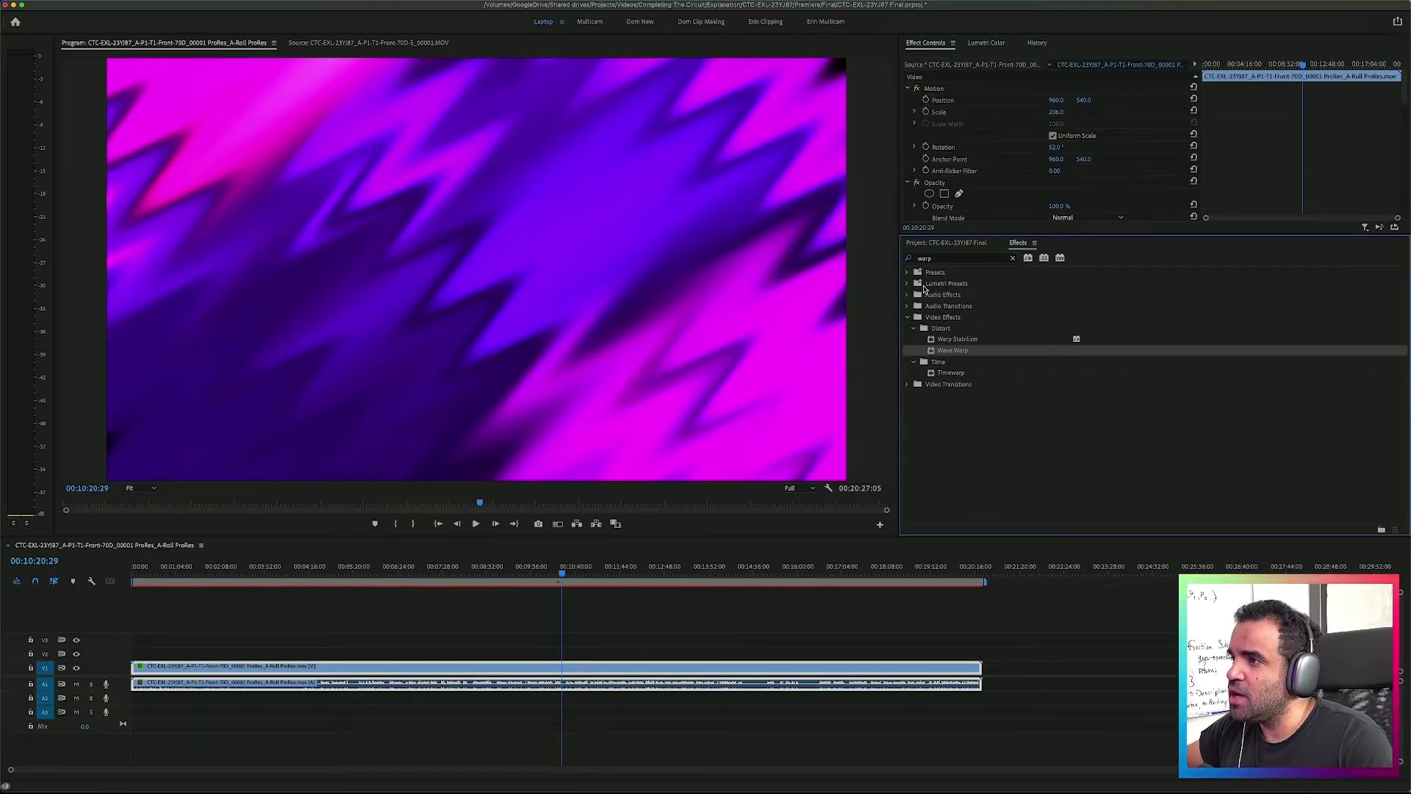
scroll(977, 151, down, 3)
scroll(977, 151, down, 10)
scroll(972, 152, up, 2)
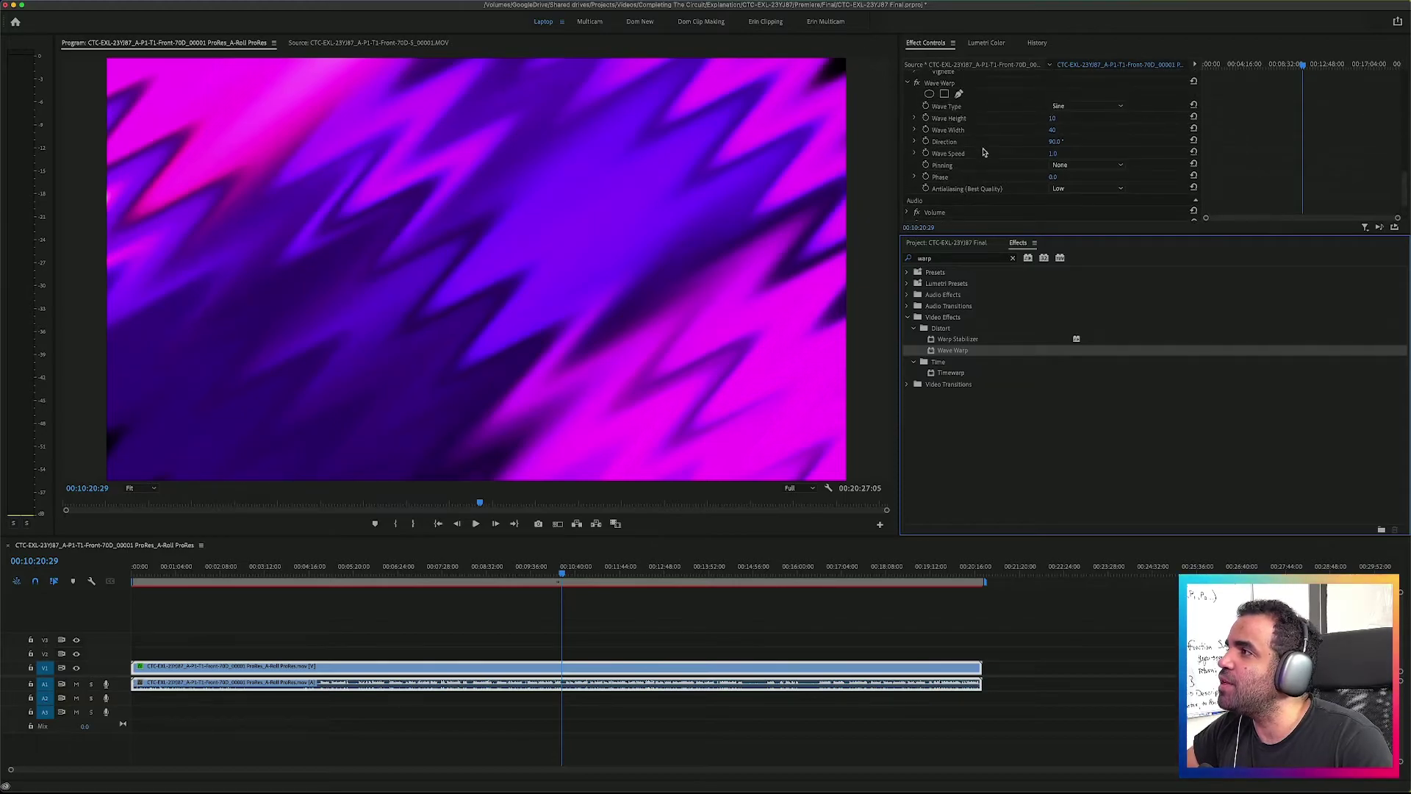
drag(1048, 131, 1088, 144)
drag(481, 502, 301, 545)
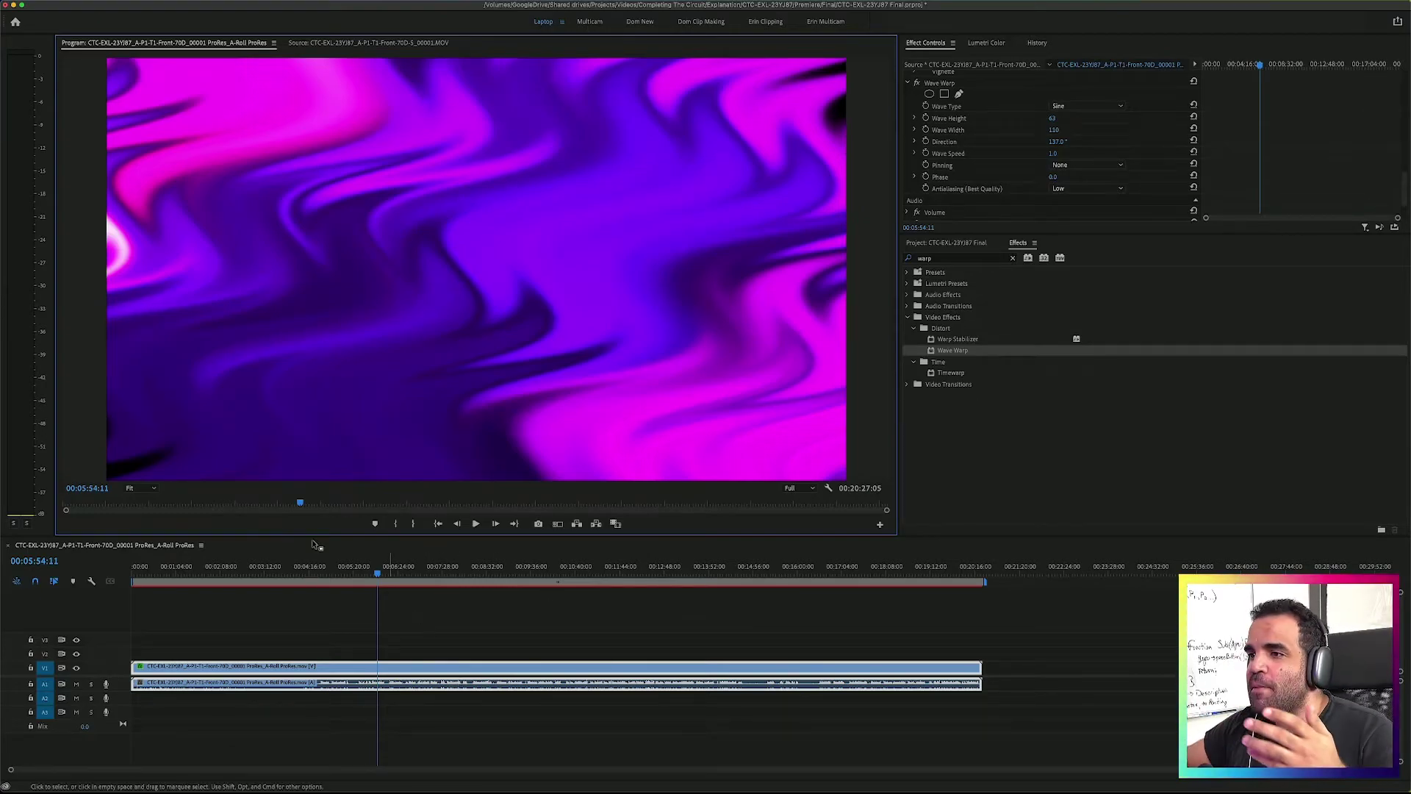
drag(300, 502, 513, 504)
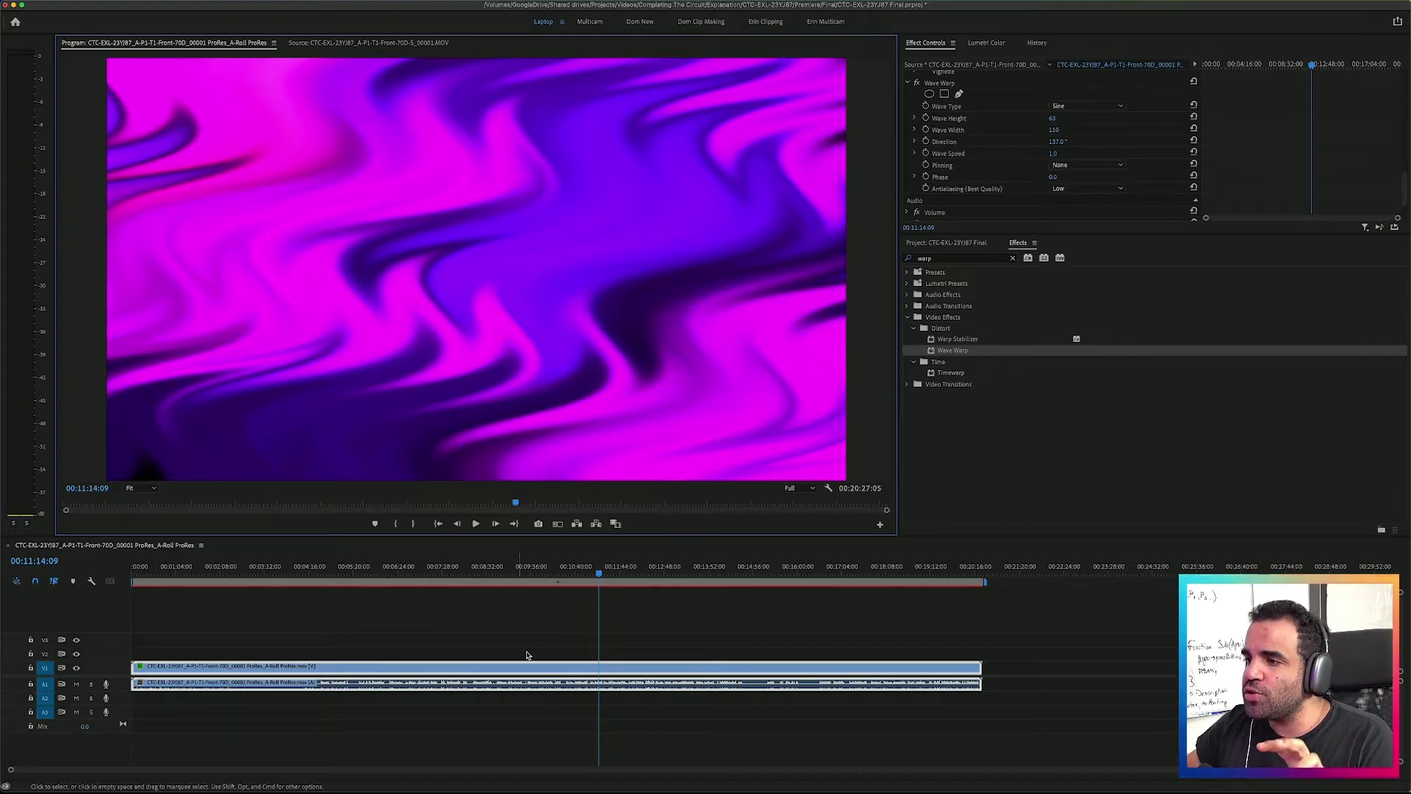
Strip the clip's blur, warp and tint with Remove Attributes, then scrub the plain footage.
right_click(545, 666)
key(Escape)
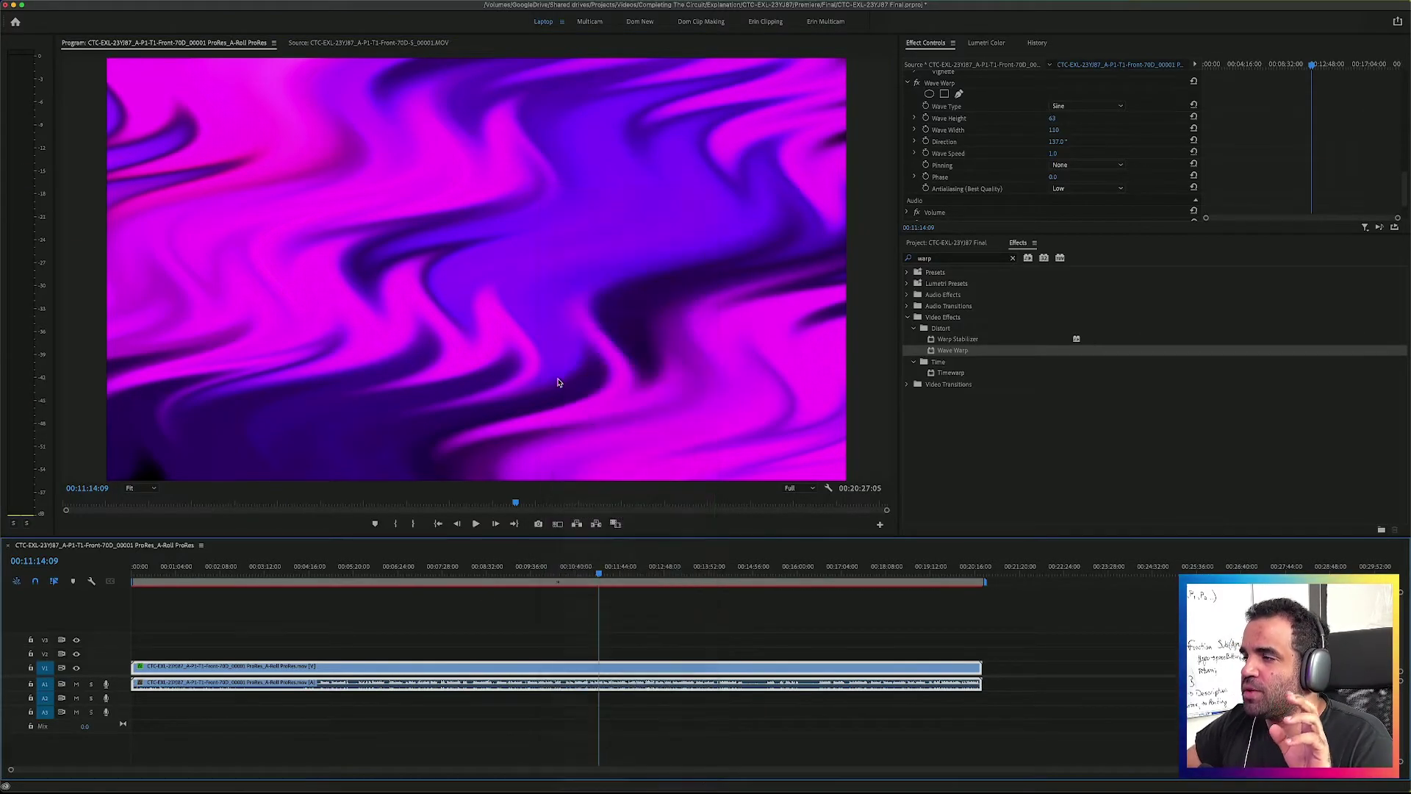
right_click(614, 666)
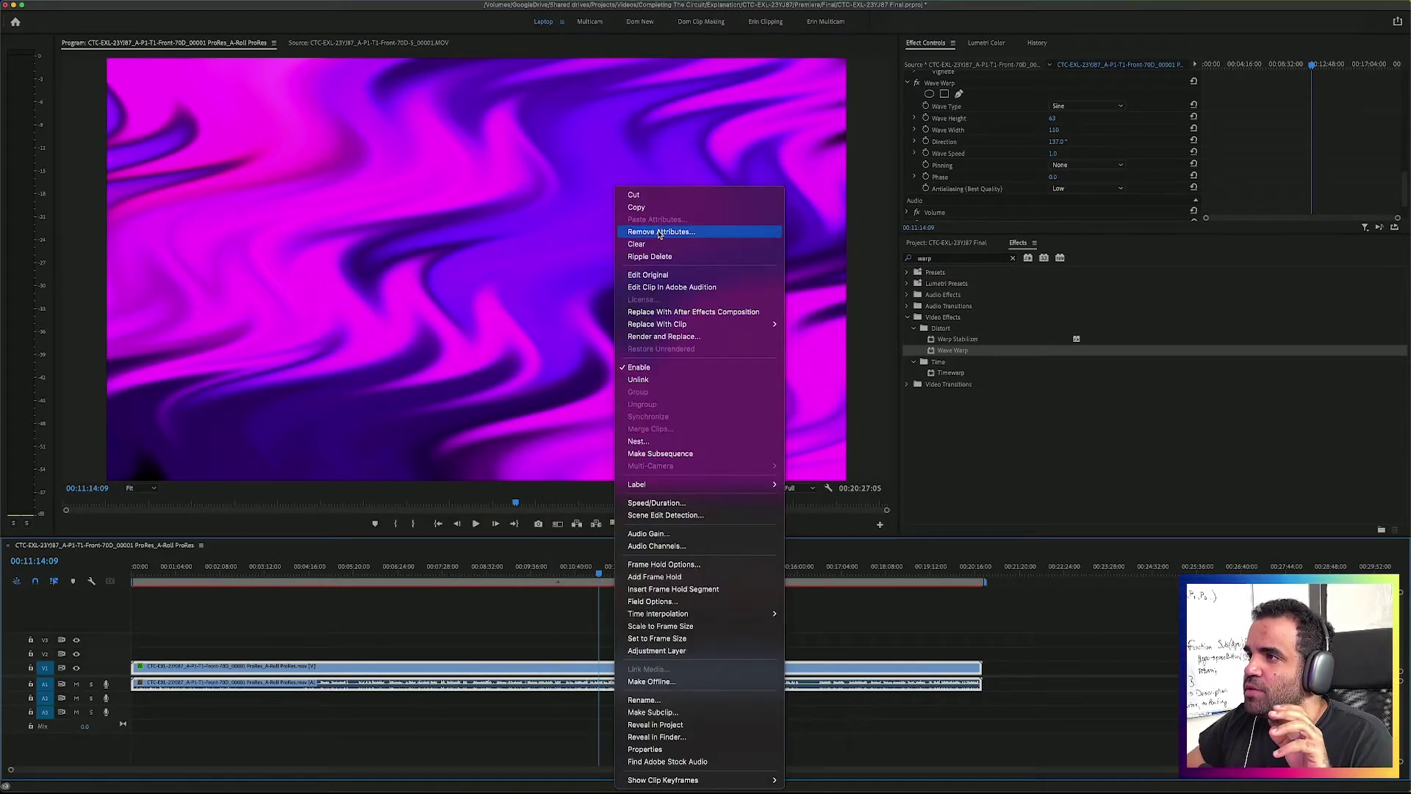
click(661, 230)
click(782, 544)
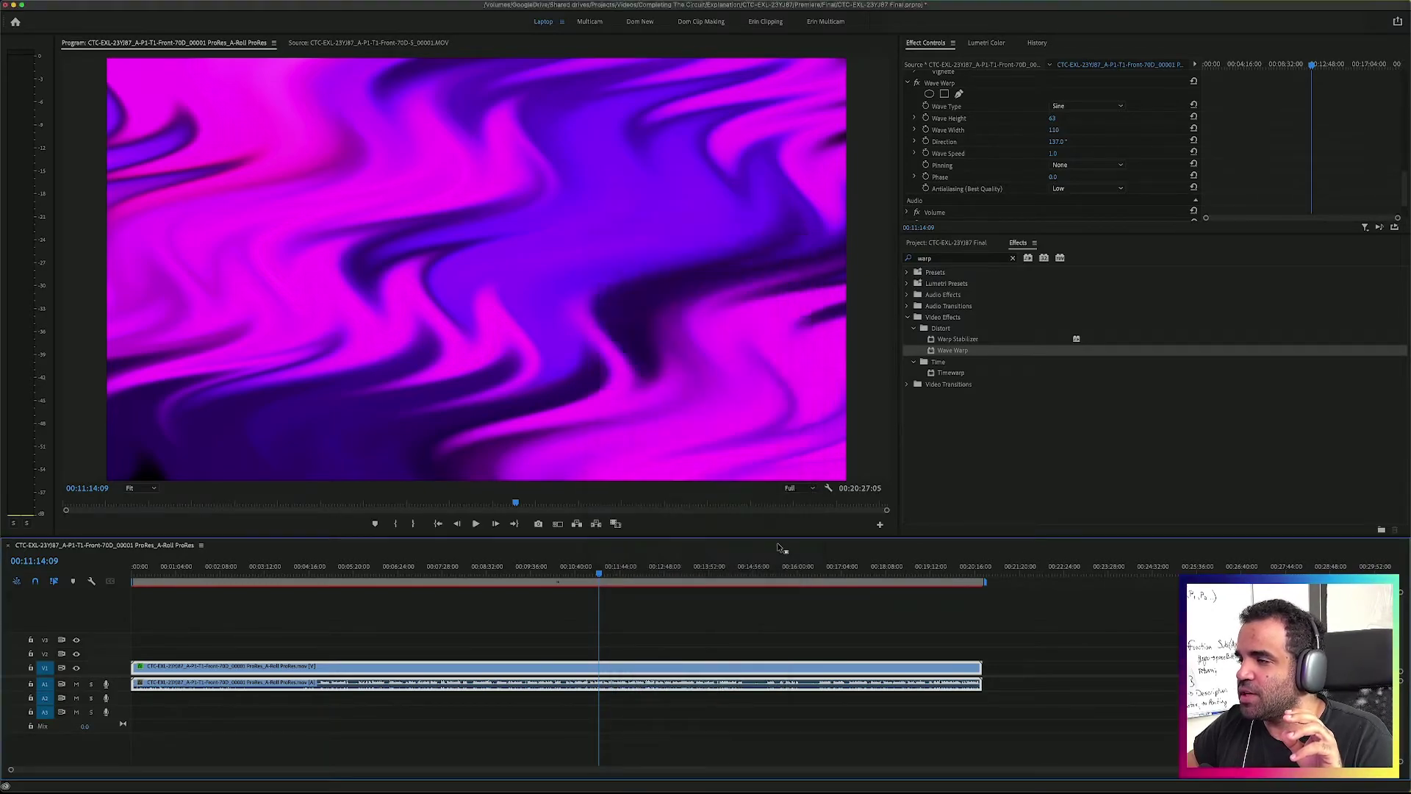
drag(512, 502, 392, 503)
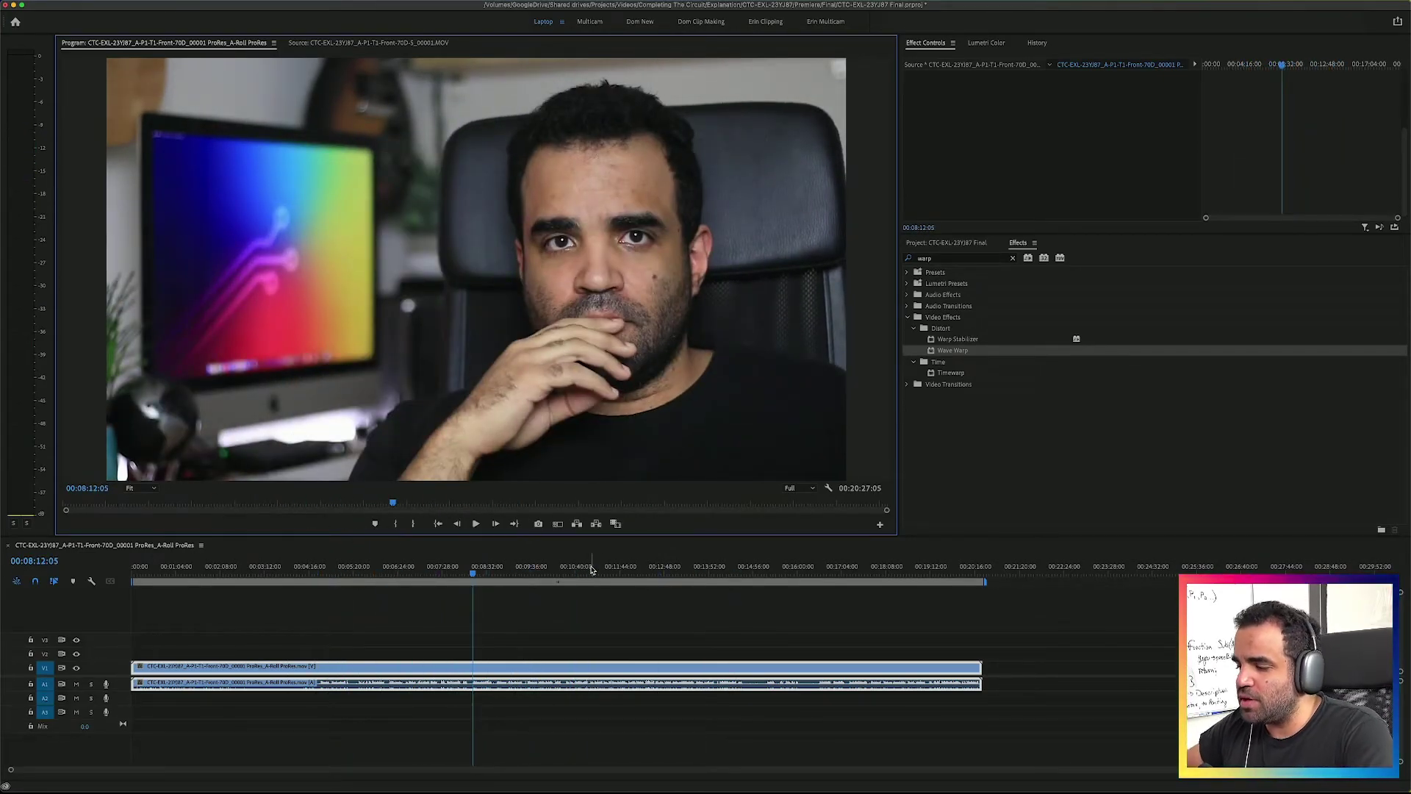
Launch Activity Monitor by searching 'acti' and narrow Premiere to show it alongside.
key(super+space)
text(ac)
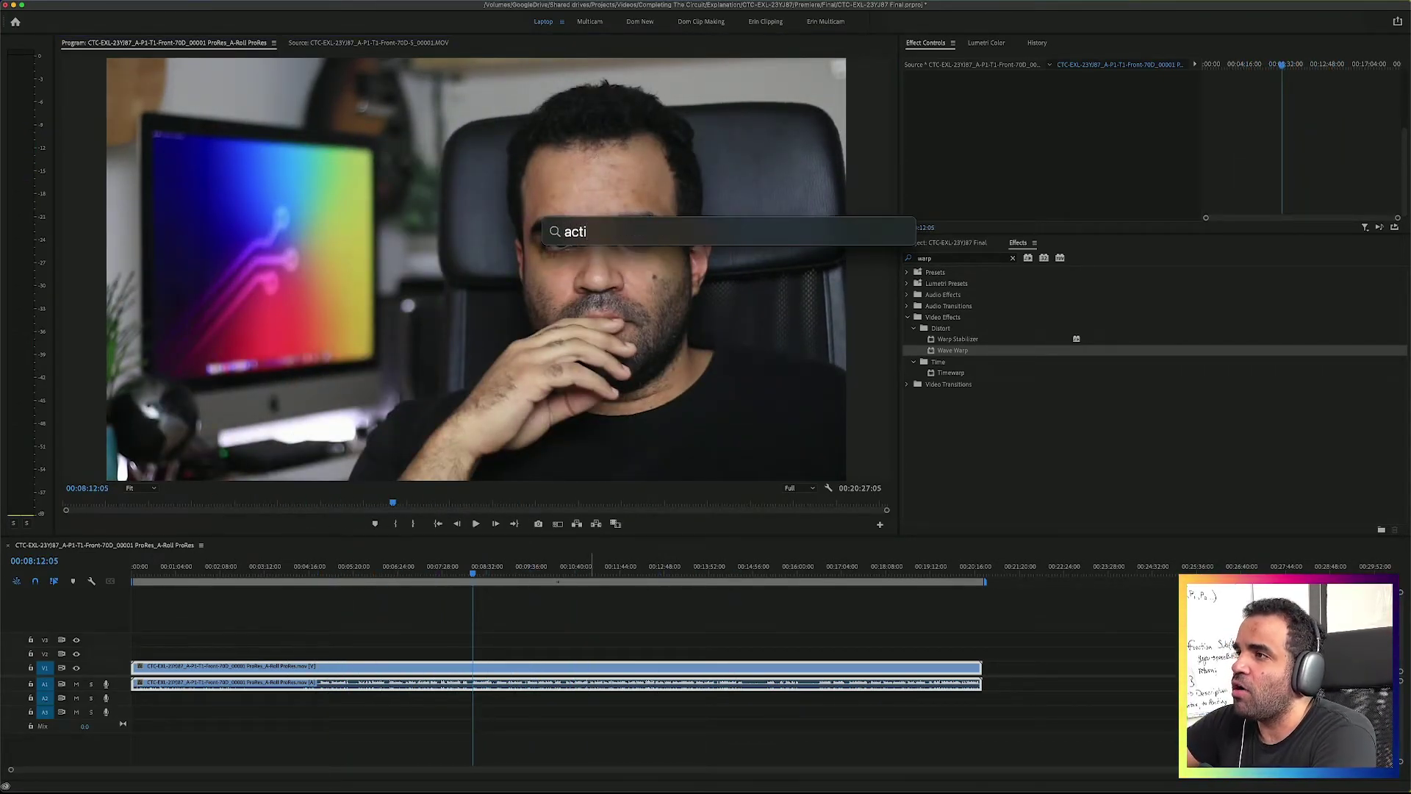
text(ti)
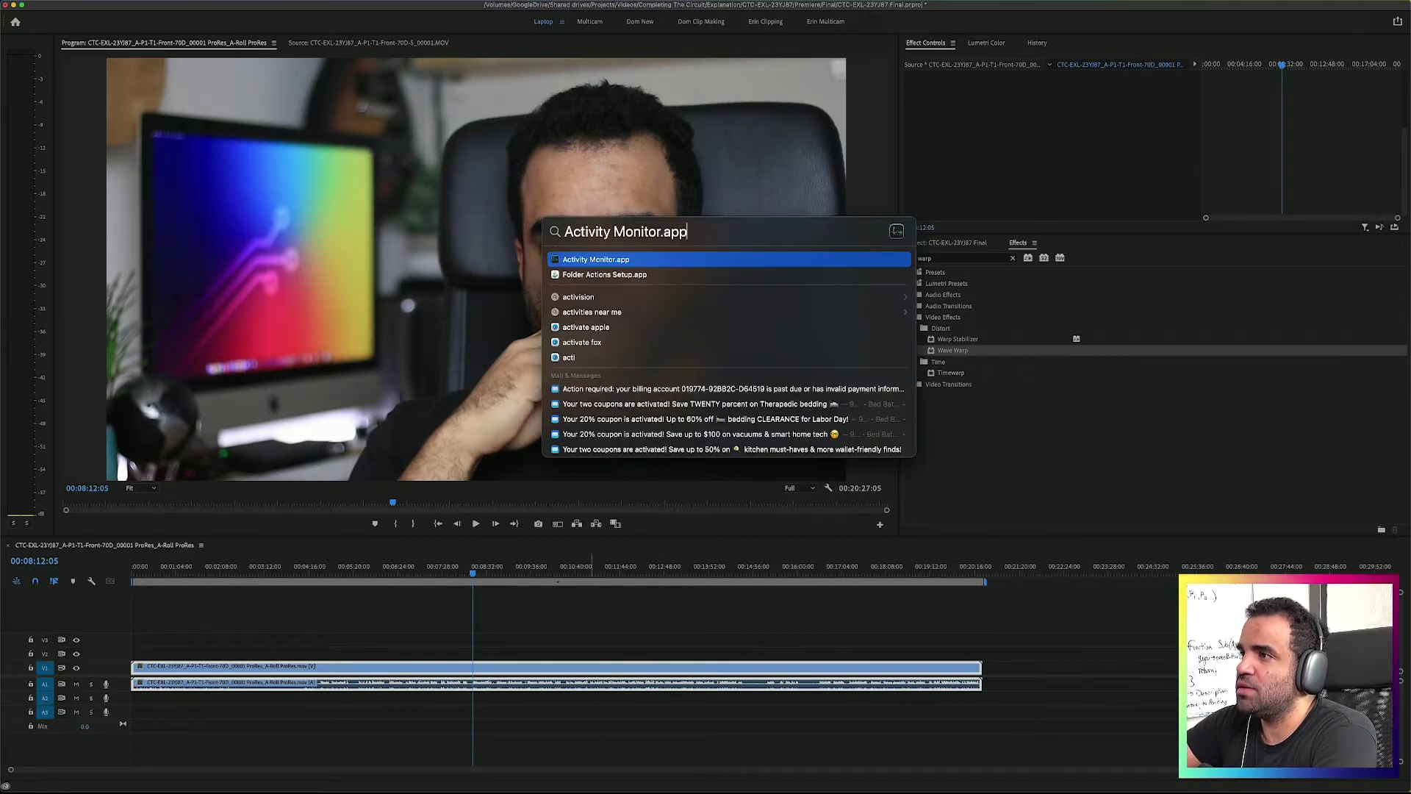
key(Return)
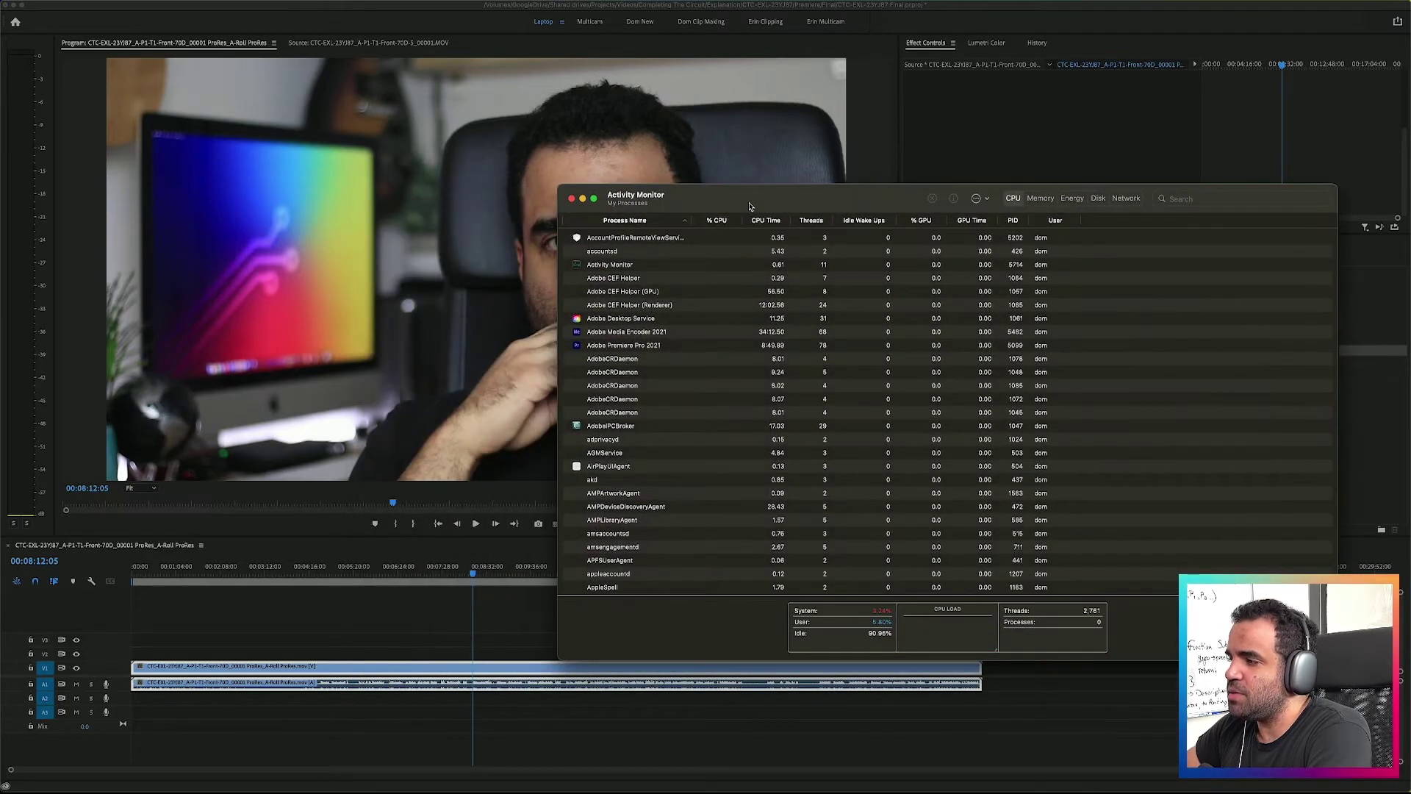
key(super+q)
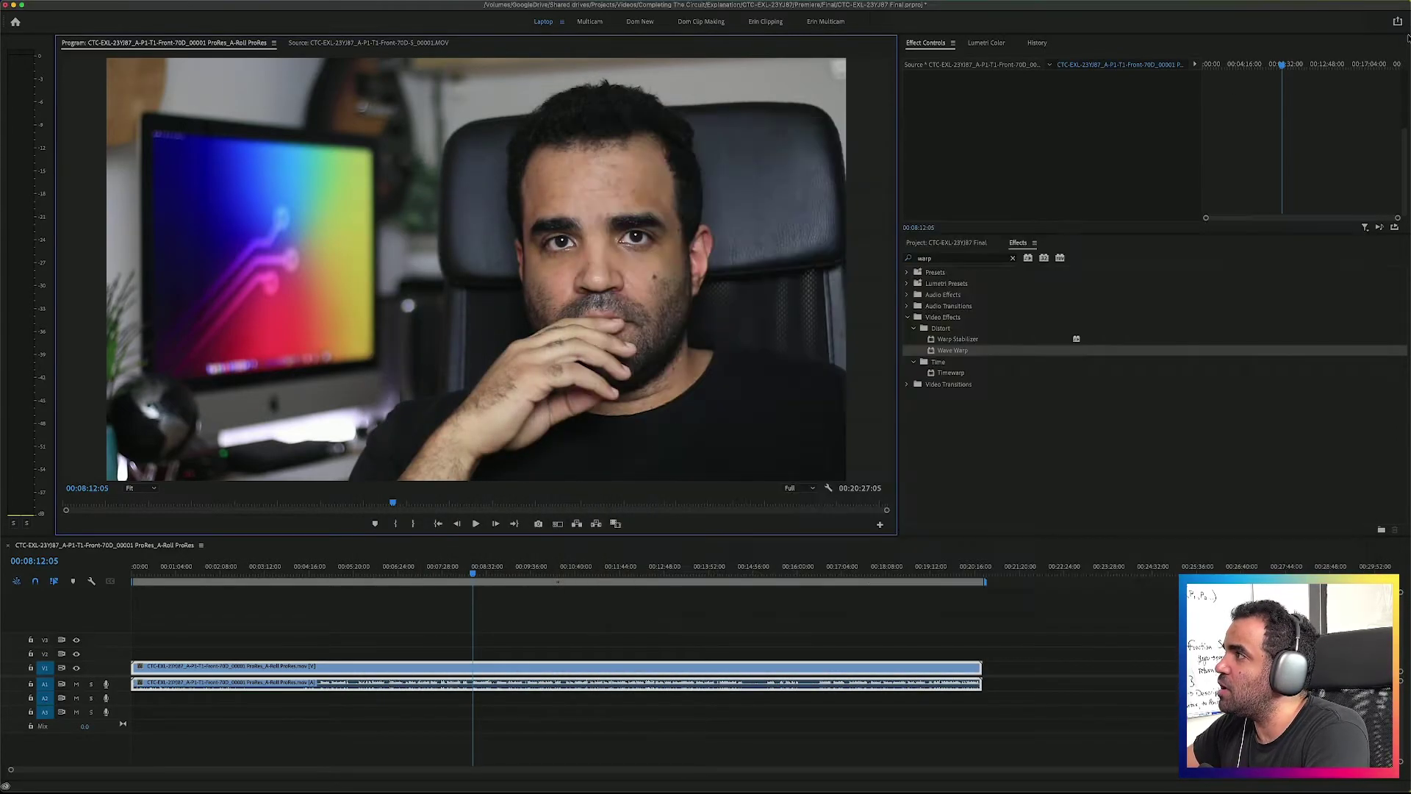
drag(1405, 37, 740, 96)
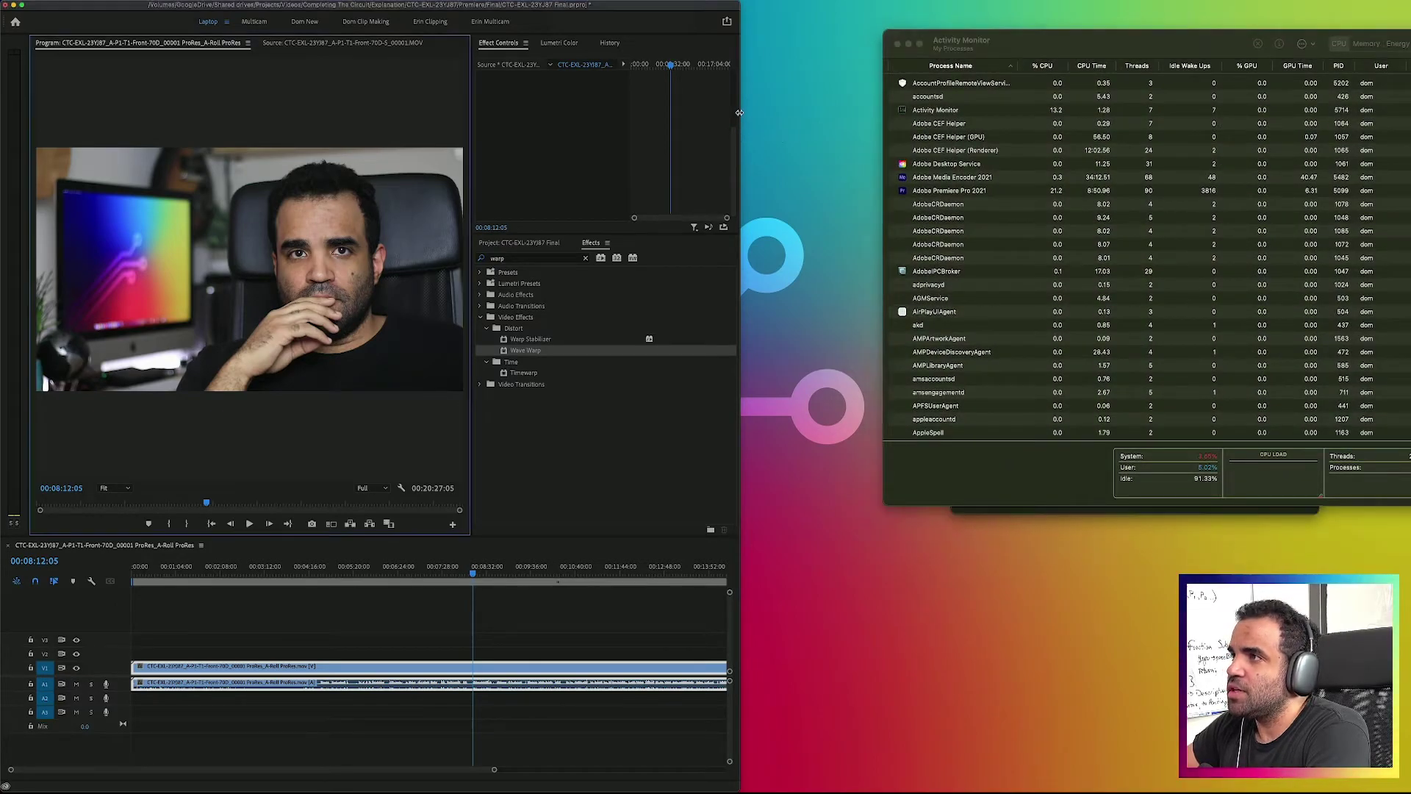
Widen Premiere, scrub from 00:11:01:18 to 00:14:50:03, and check CPU load in Activity Monitor.
drag(744, 114, 1115, 117)
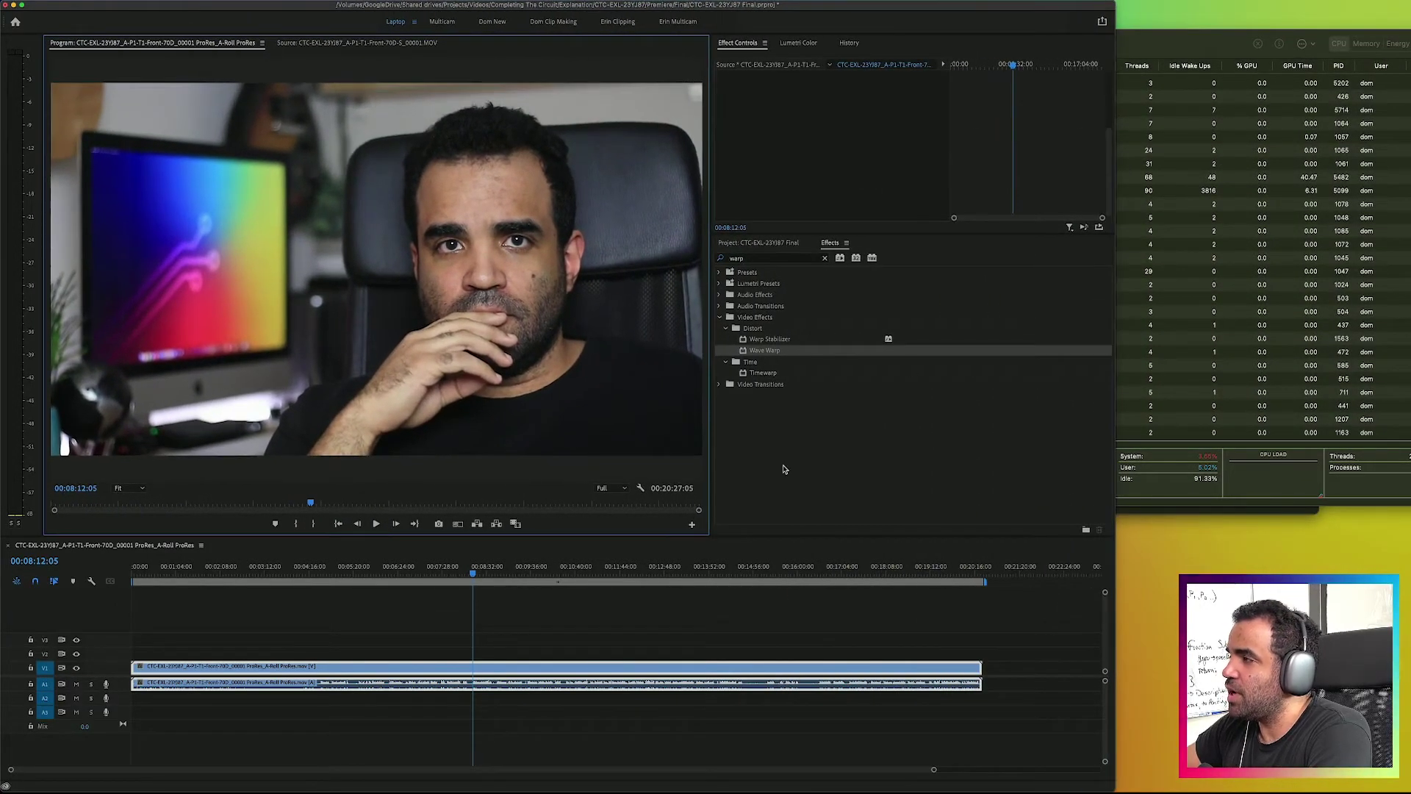
click(401, 506)
drag(397, 513, 491, 519)
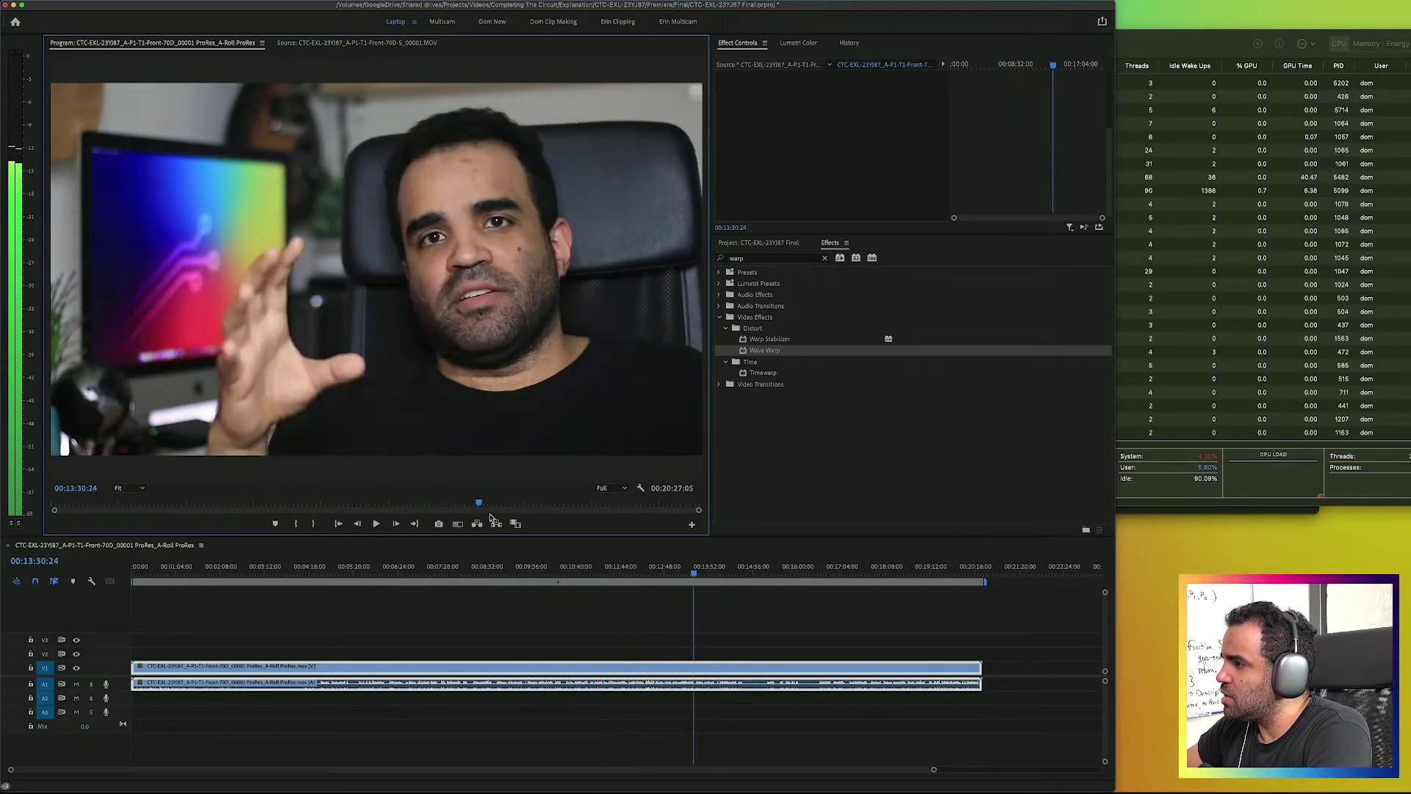
click(1159, 456)
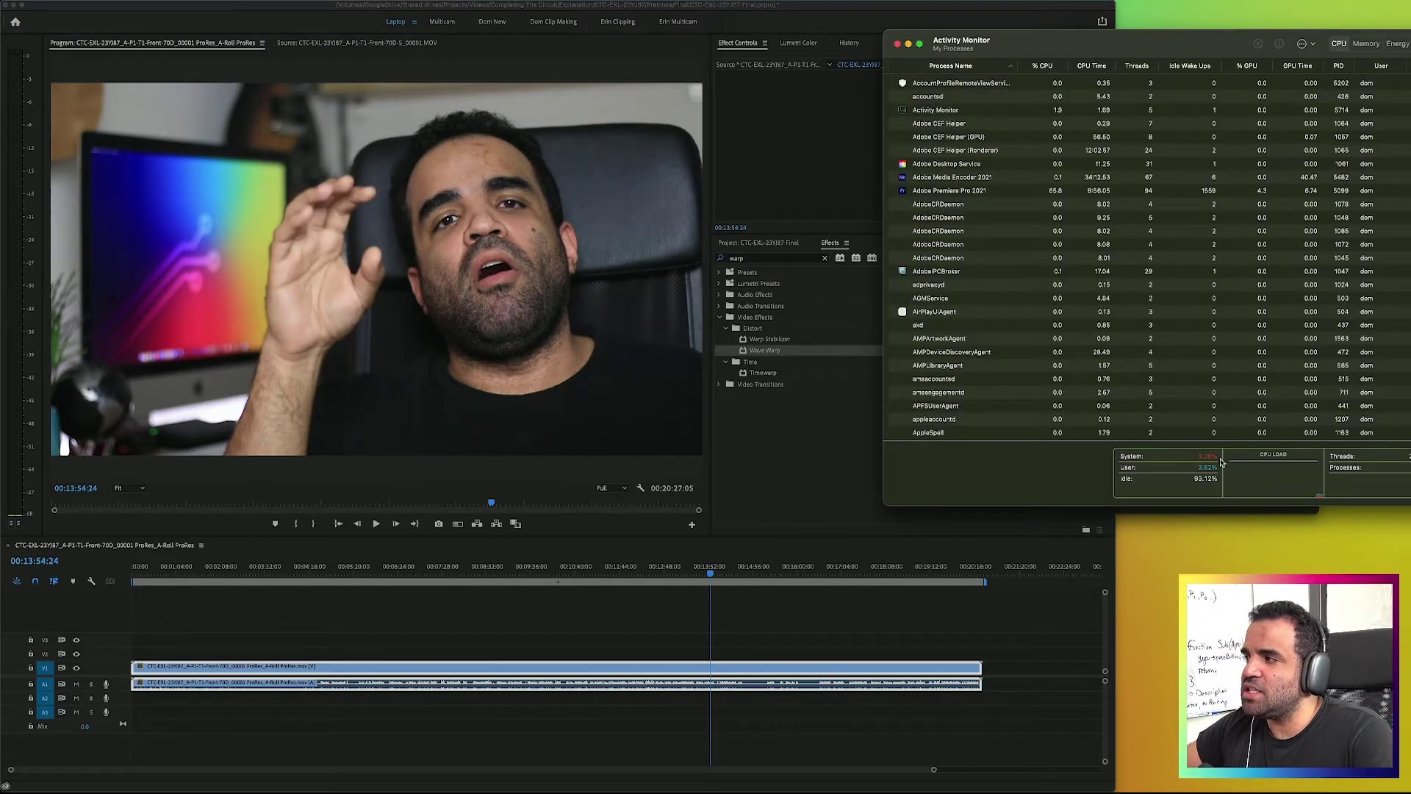
click(808, 467)
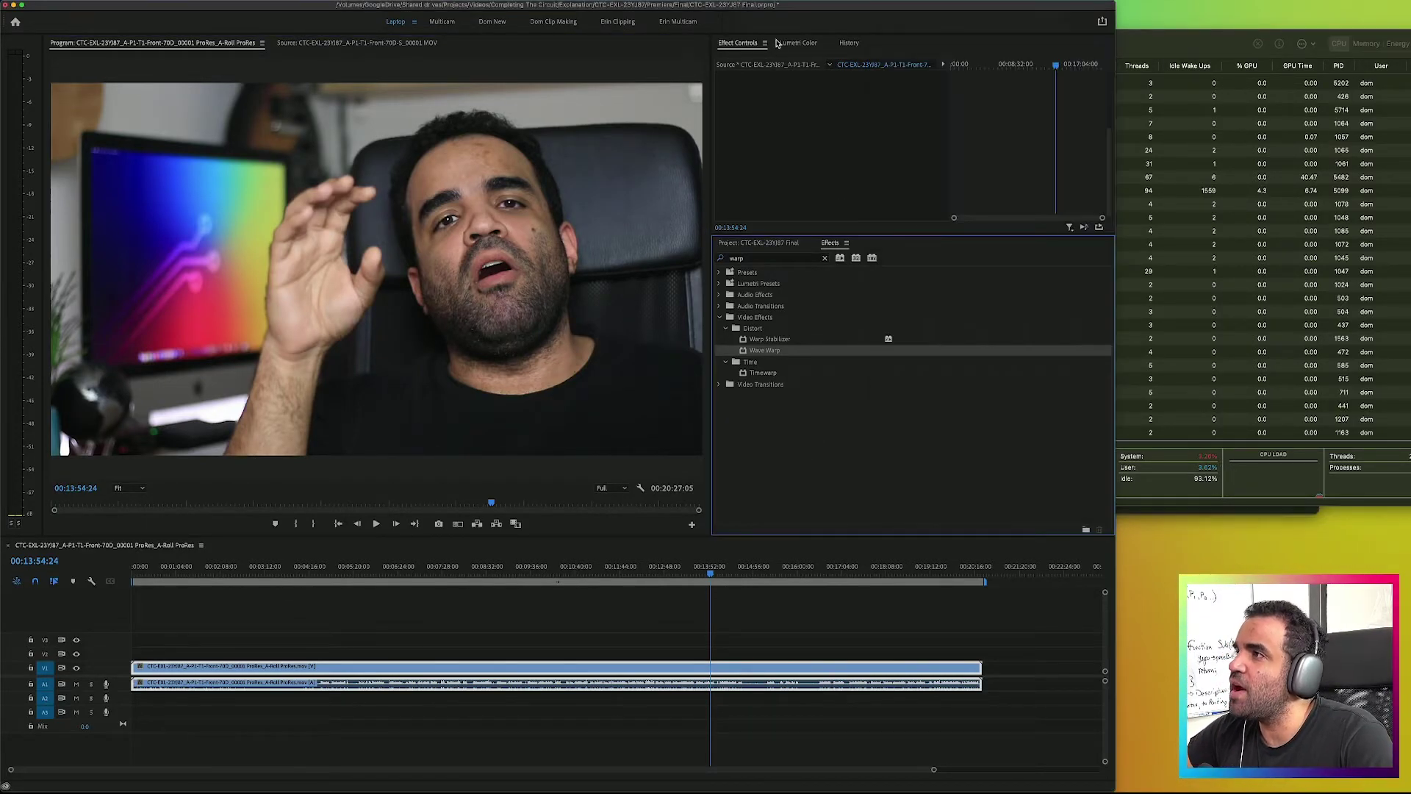
Open the sequence from the Combined folder in its own timeline tab and scrub through it.
click(798, 43)
click(762, 244)
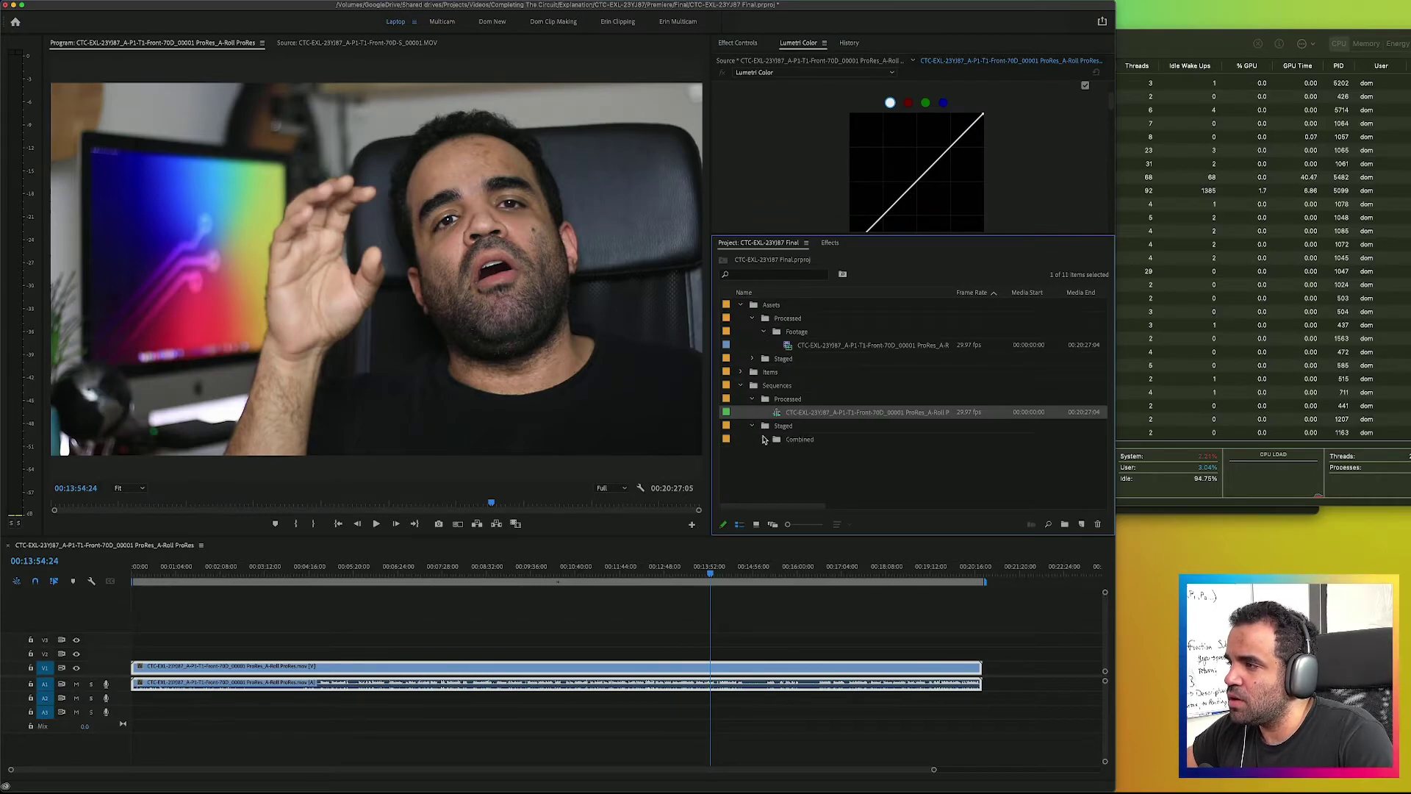
click(763, 439)
double_click(804, 452)
drag(447, 599, 601, 602)
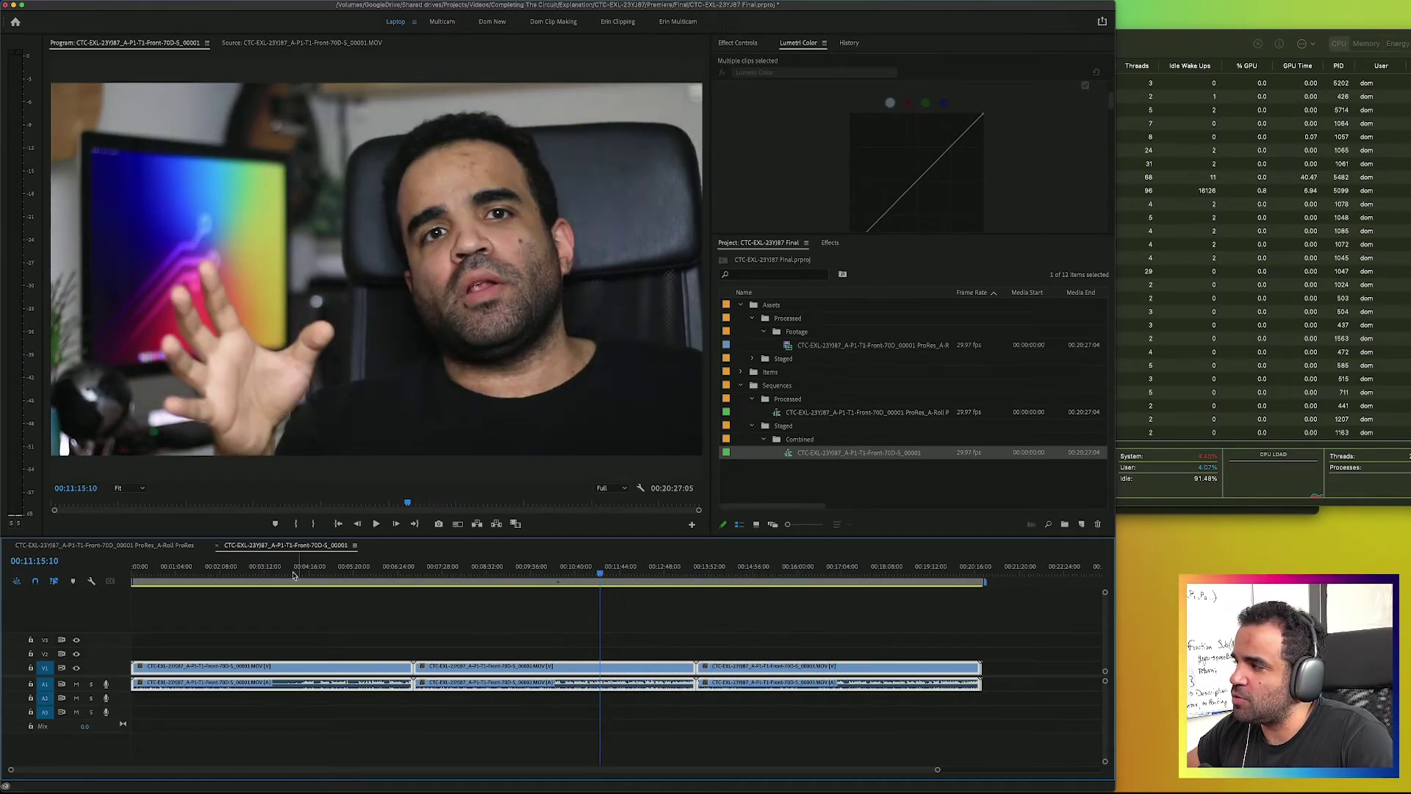
Return to the A-Roll ProRes sequence tab and close Activity Monitor.
click(157, 545)
click(1151, 101)
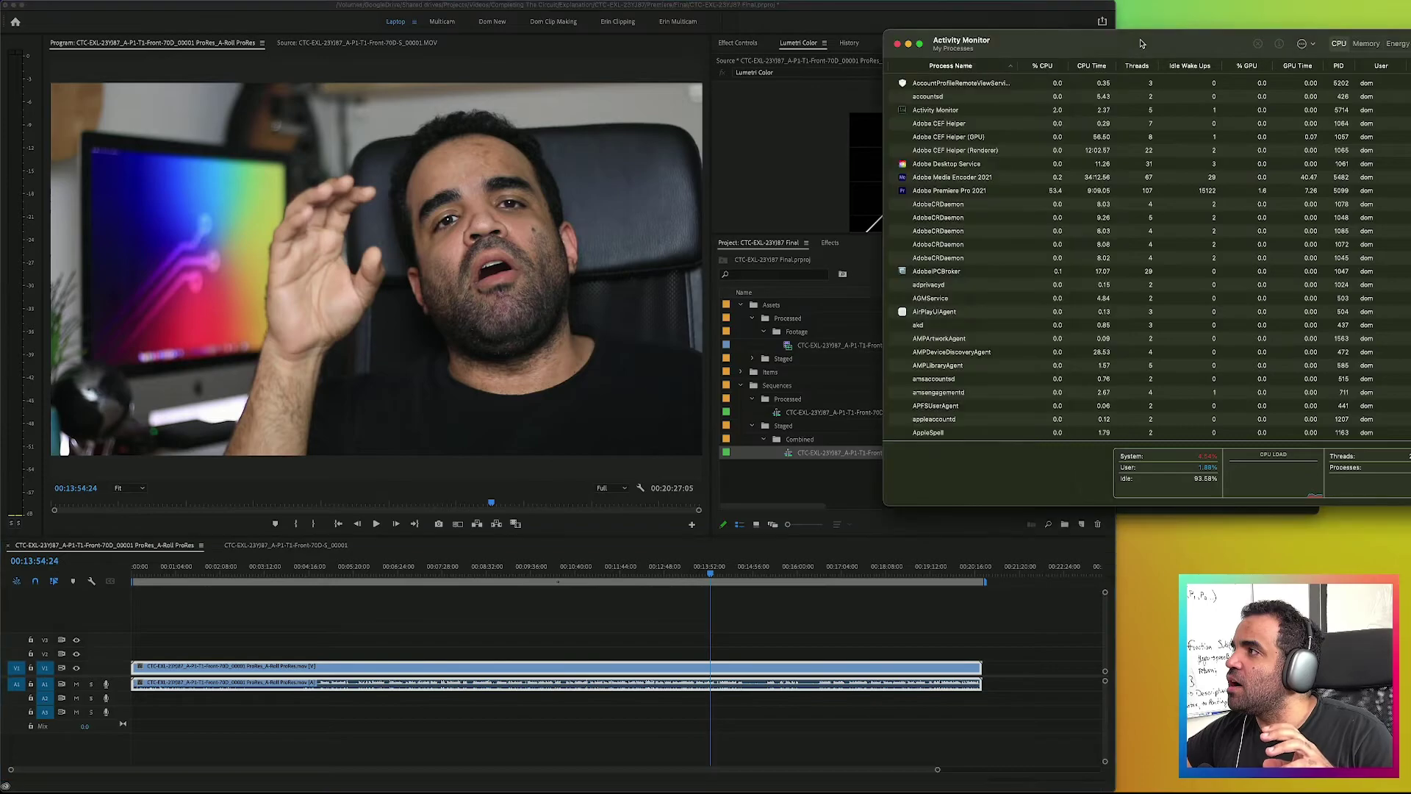
click(896, 45)
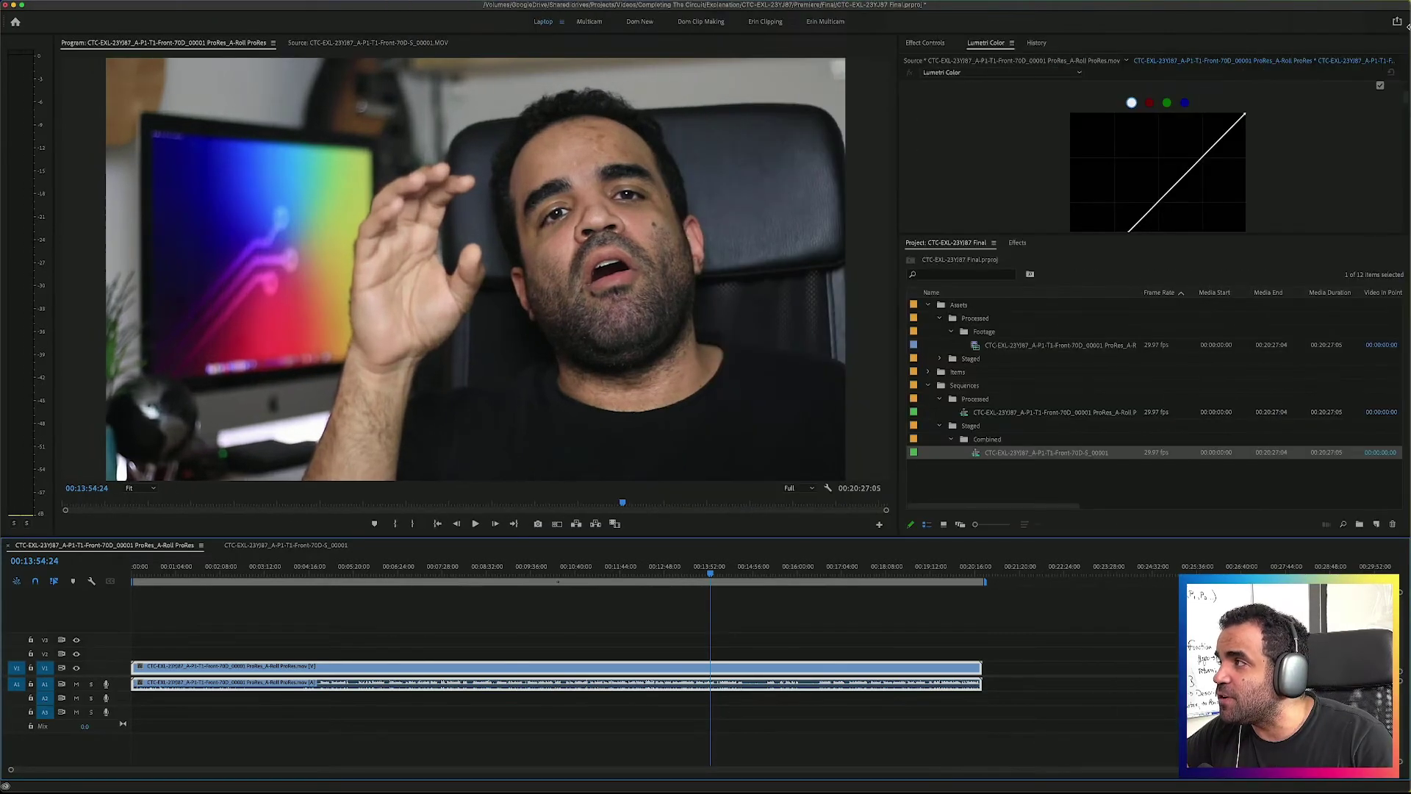
Widen Premiere to full screen width and move the playhead back to 00:13:19:08.
drag(1114, 26, 1410, 25)
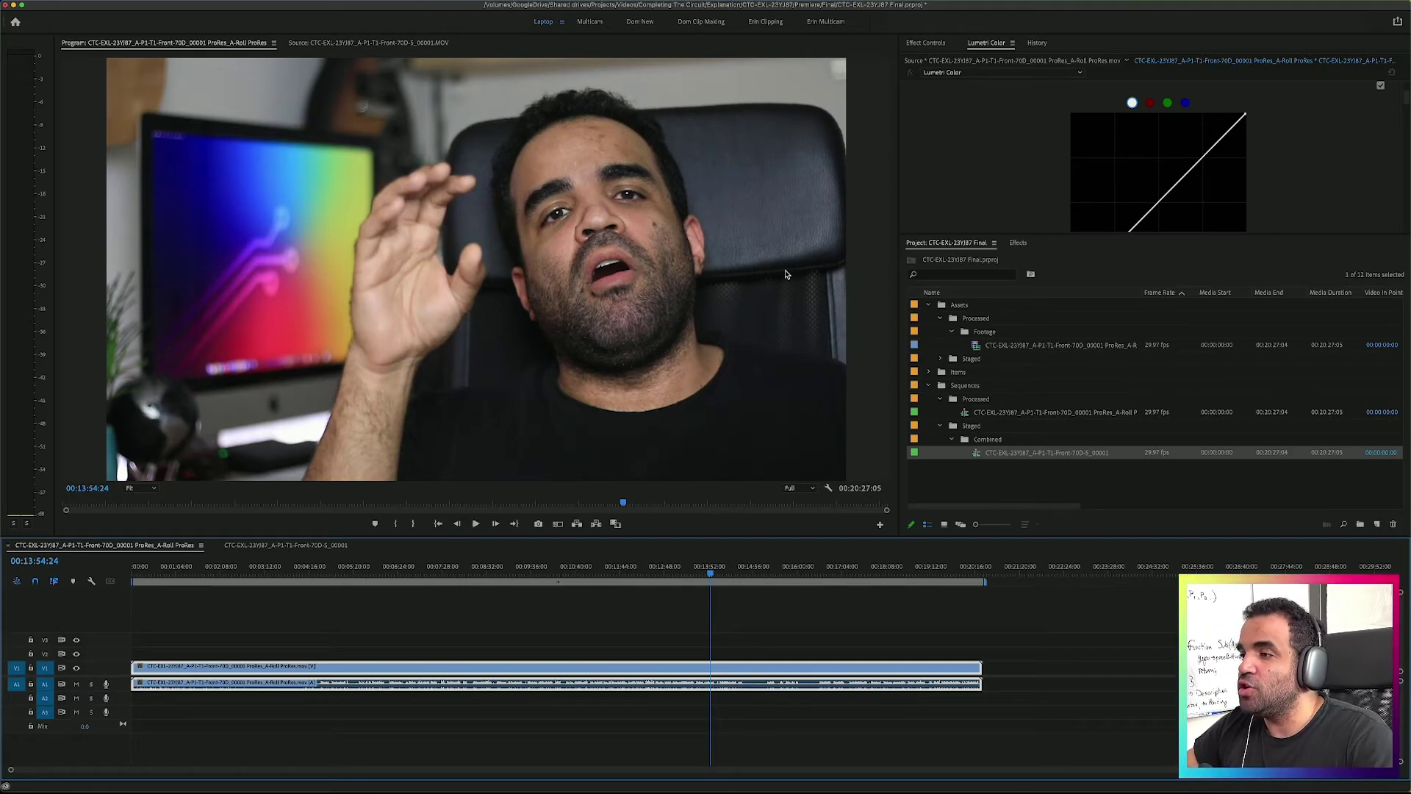
drag(710, 582, 350, 576)
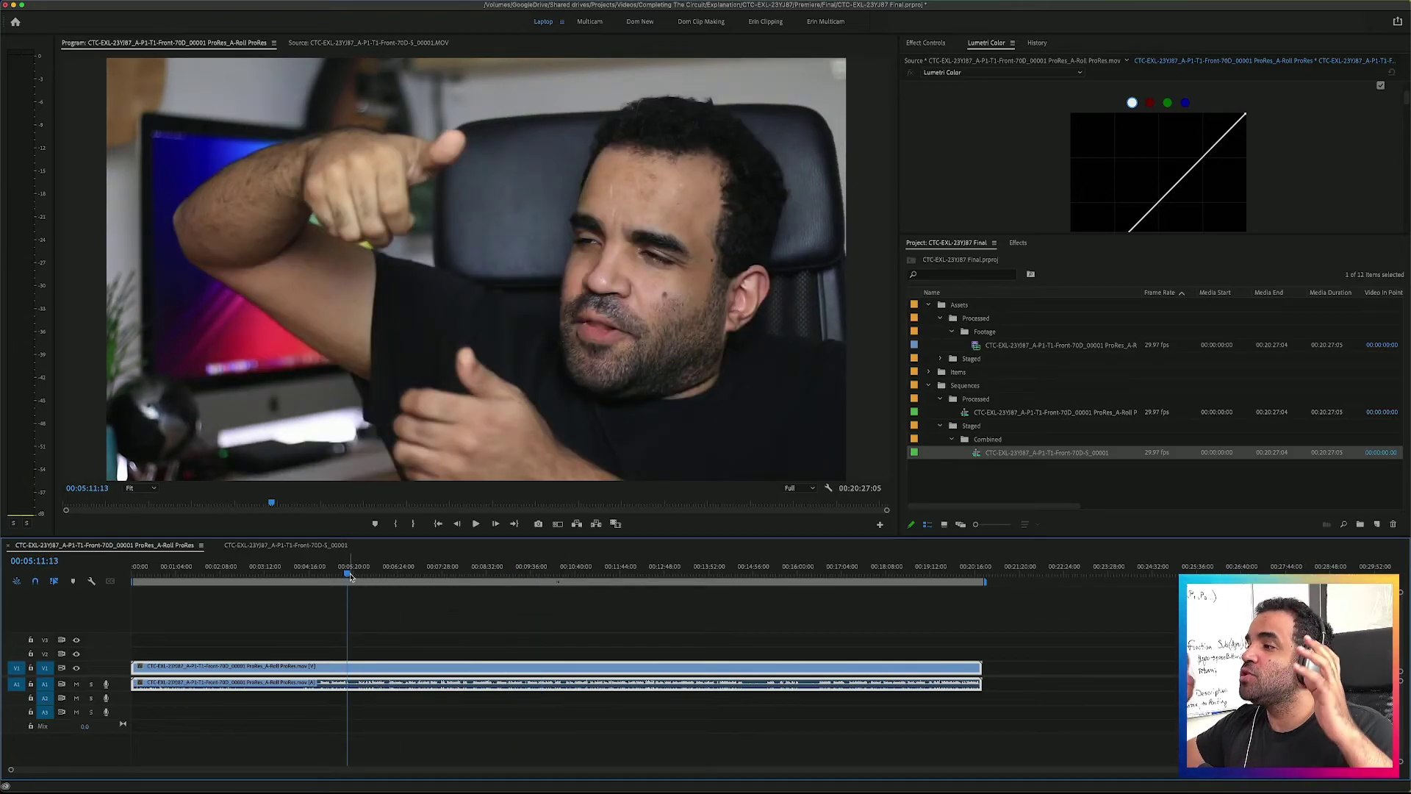